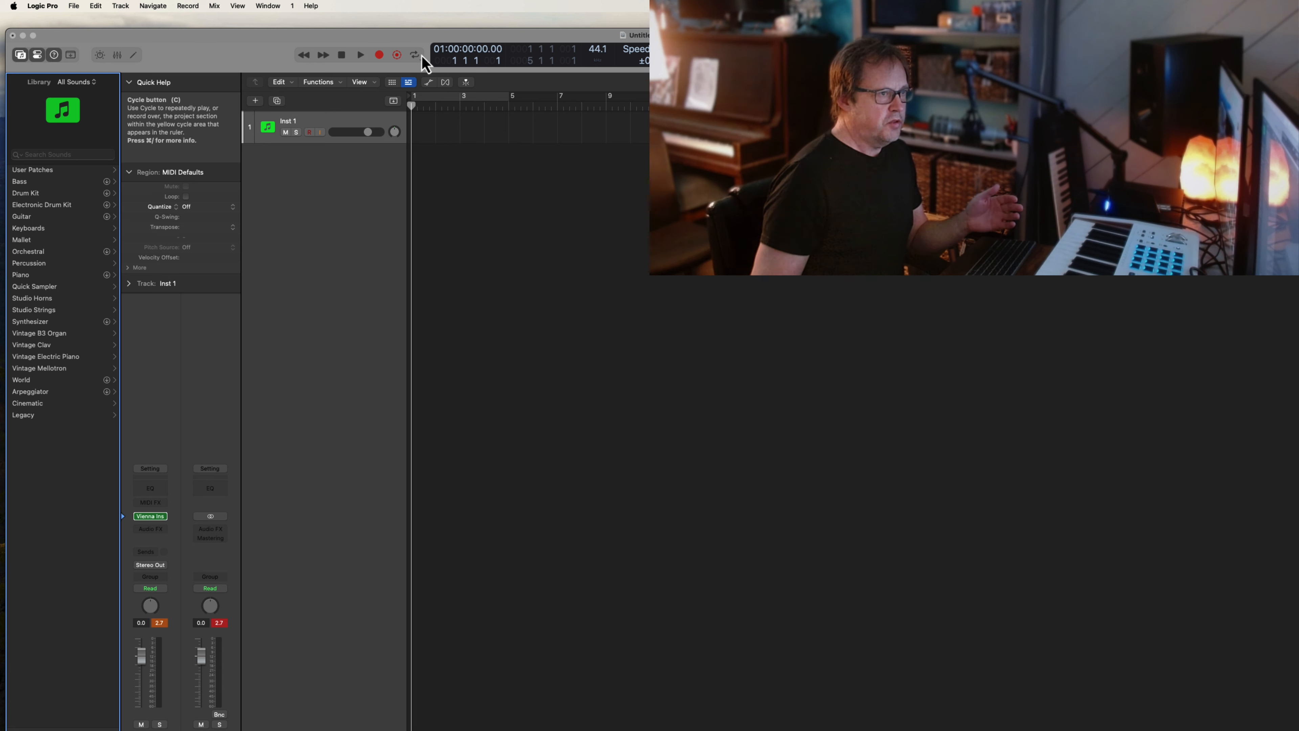
Step: Make a short test recording on the Inst 1 track and stop it
left_click(385, 58)
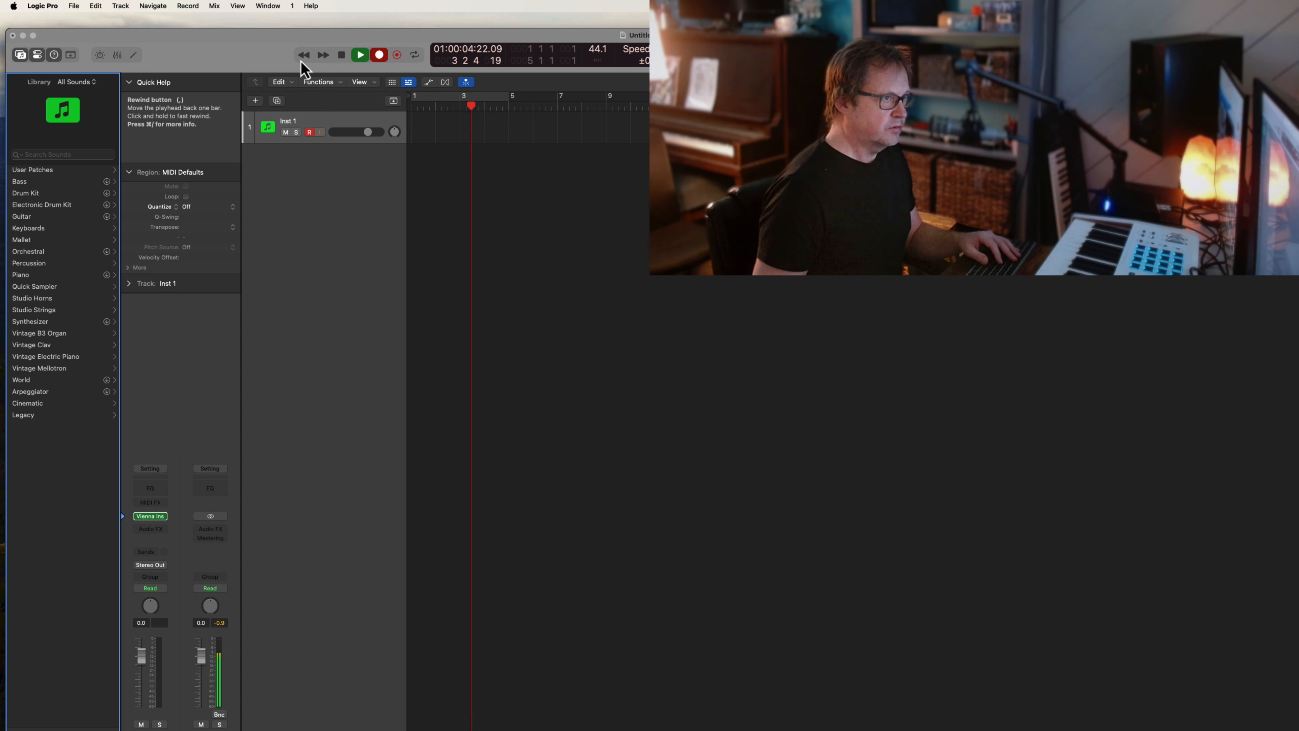
left_click(341, 55)
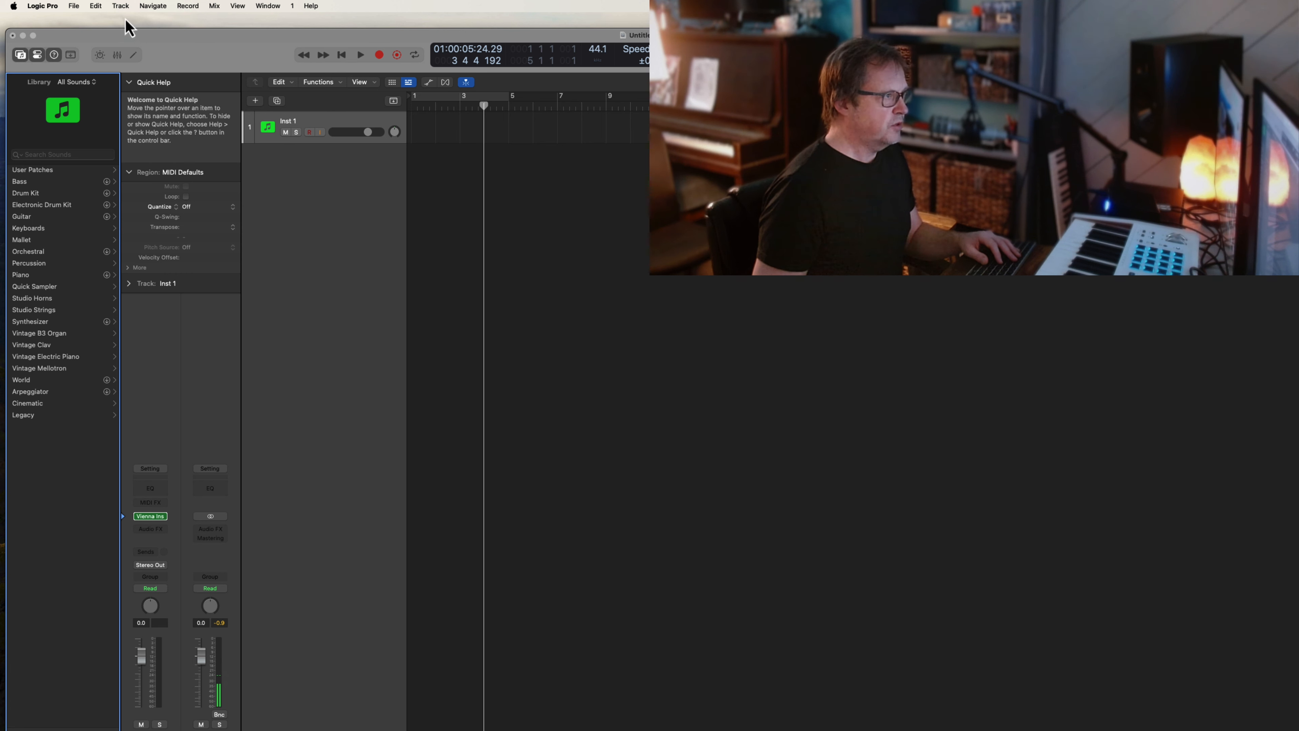
left_click(47, 7)
mouse_move(55, 40)
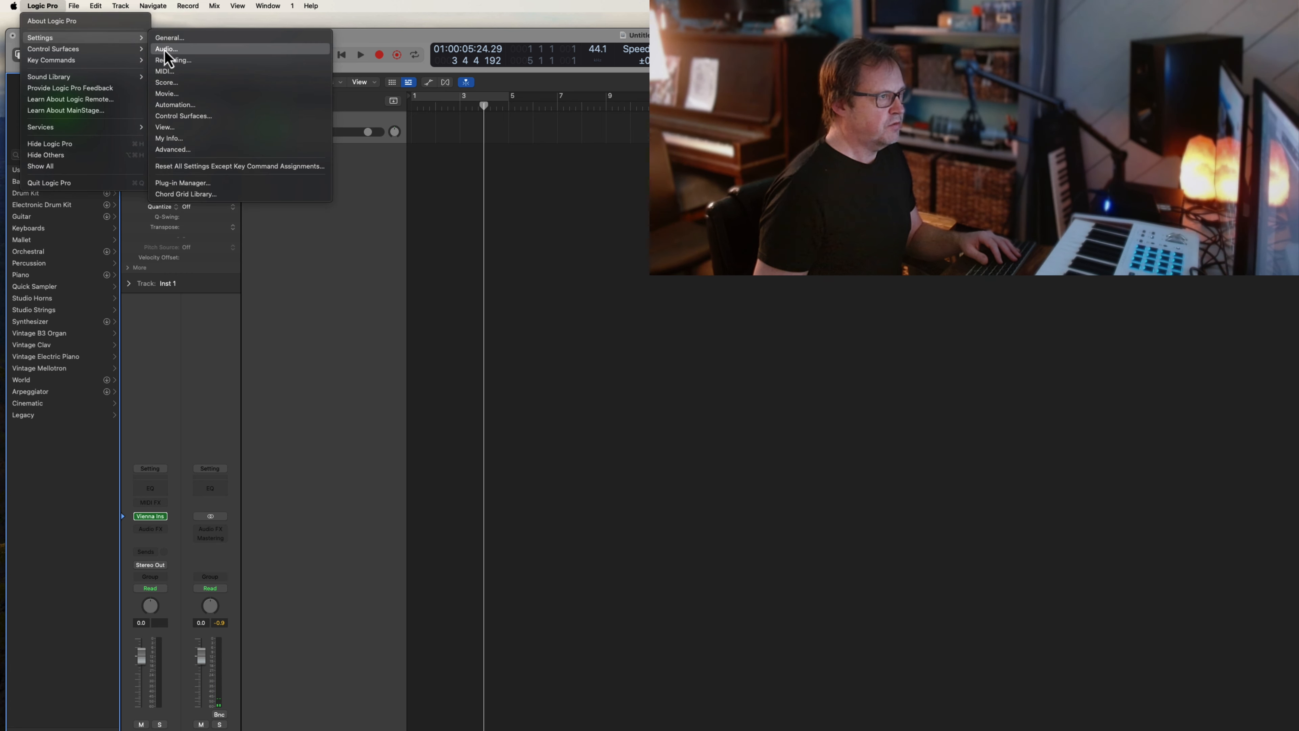
key("Escape")
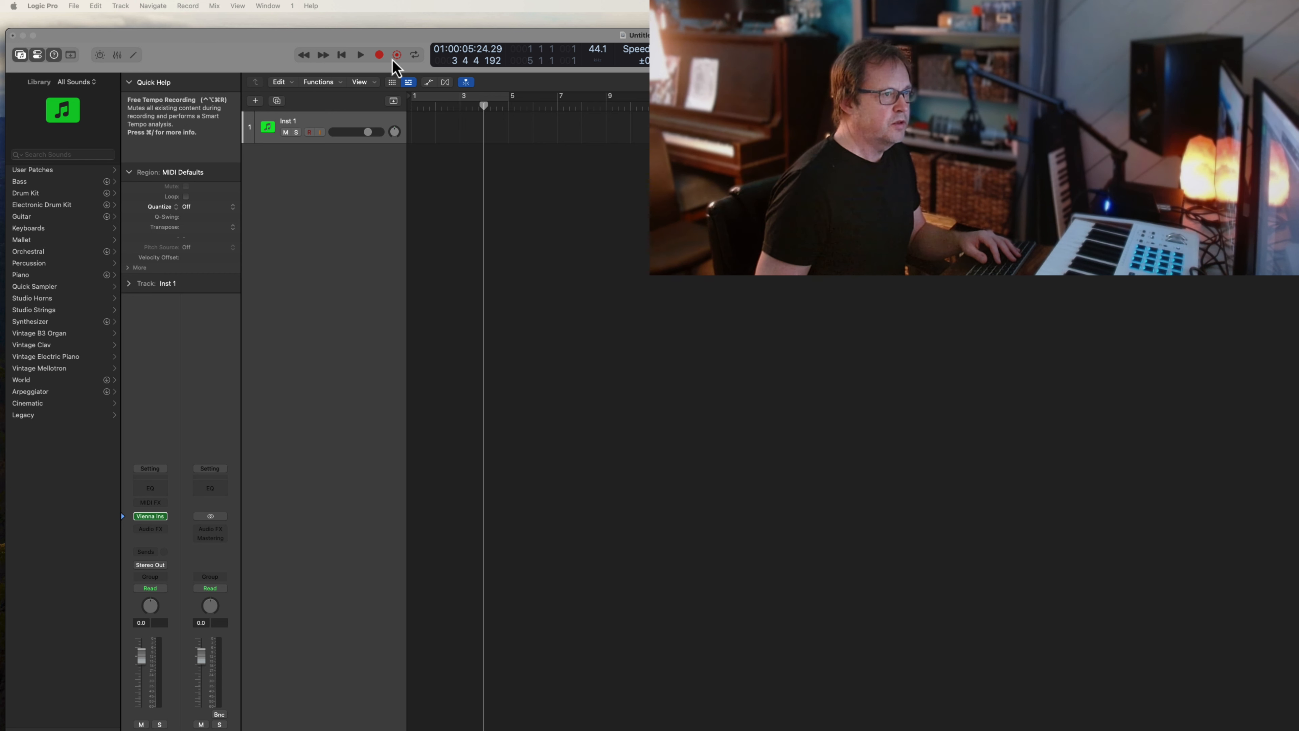
Step: Return the playhead to the project start, make another test recording on Inst 1, and rewind to the start
left_click(342, 55)
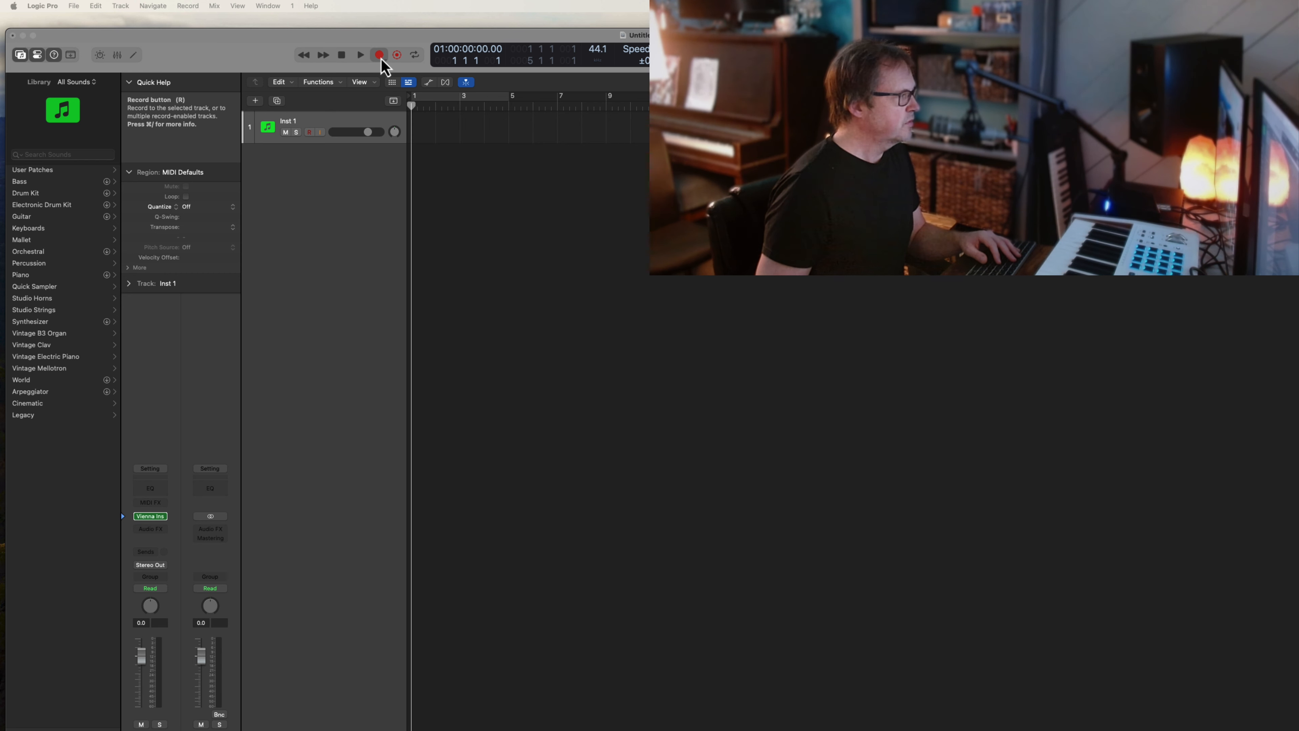
left_click(381, 57)
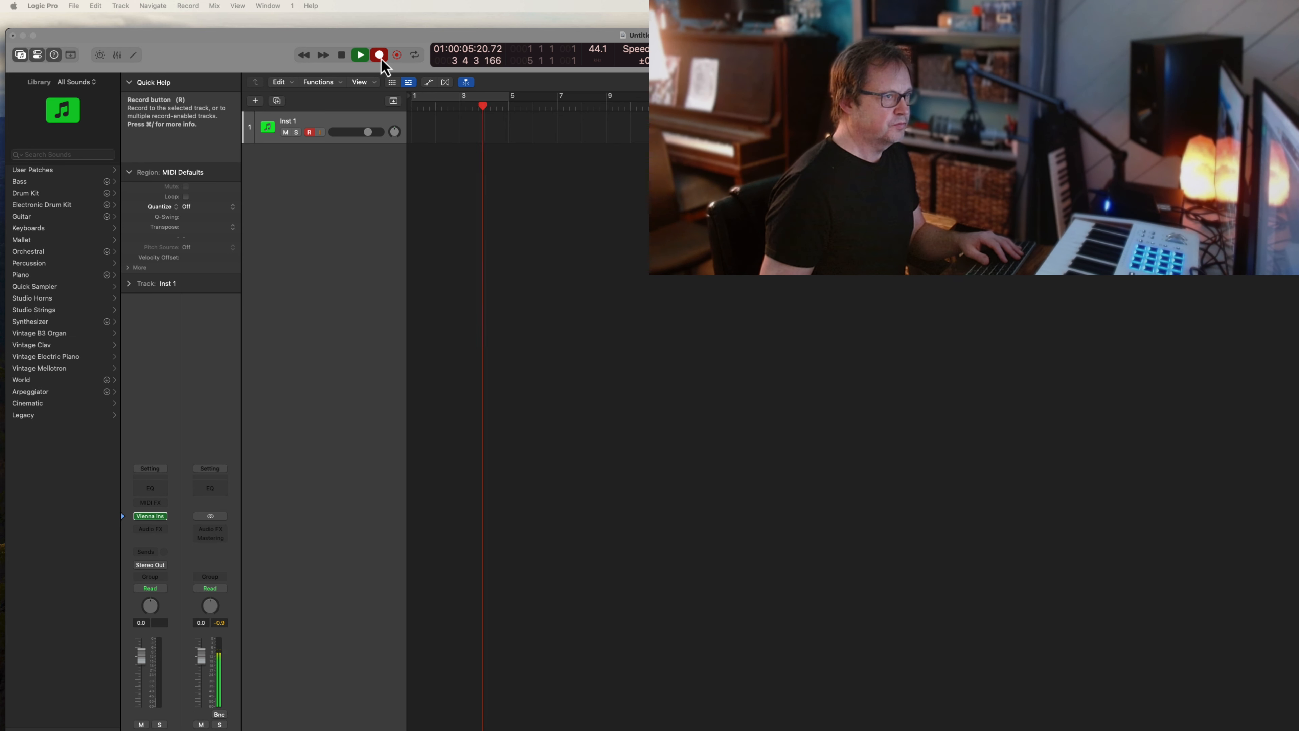
left_click(338, 55)
left_click(338, 55)
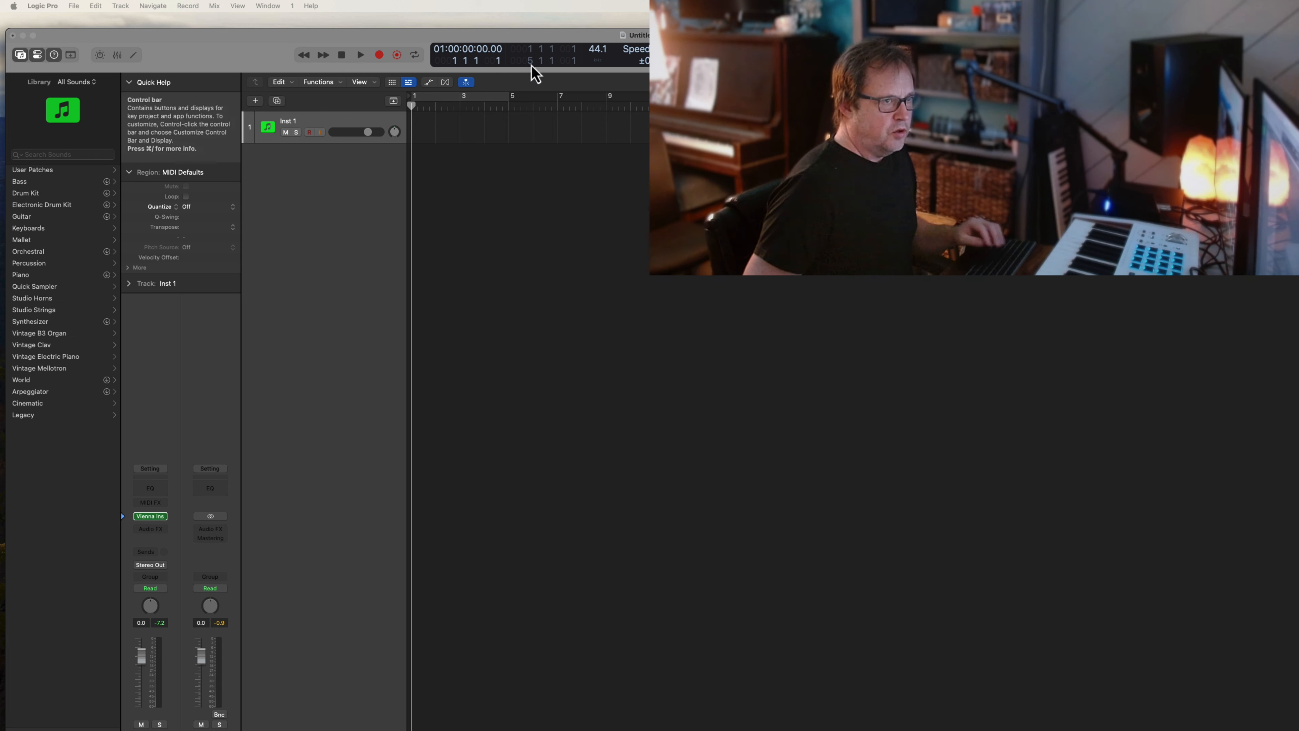
Step: Change the project's time signature
left_click(726, 50)
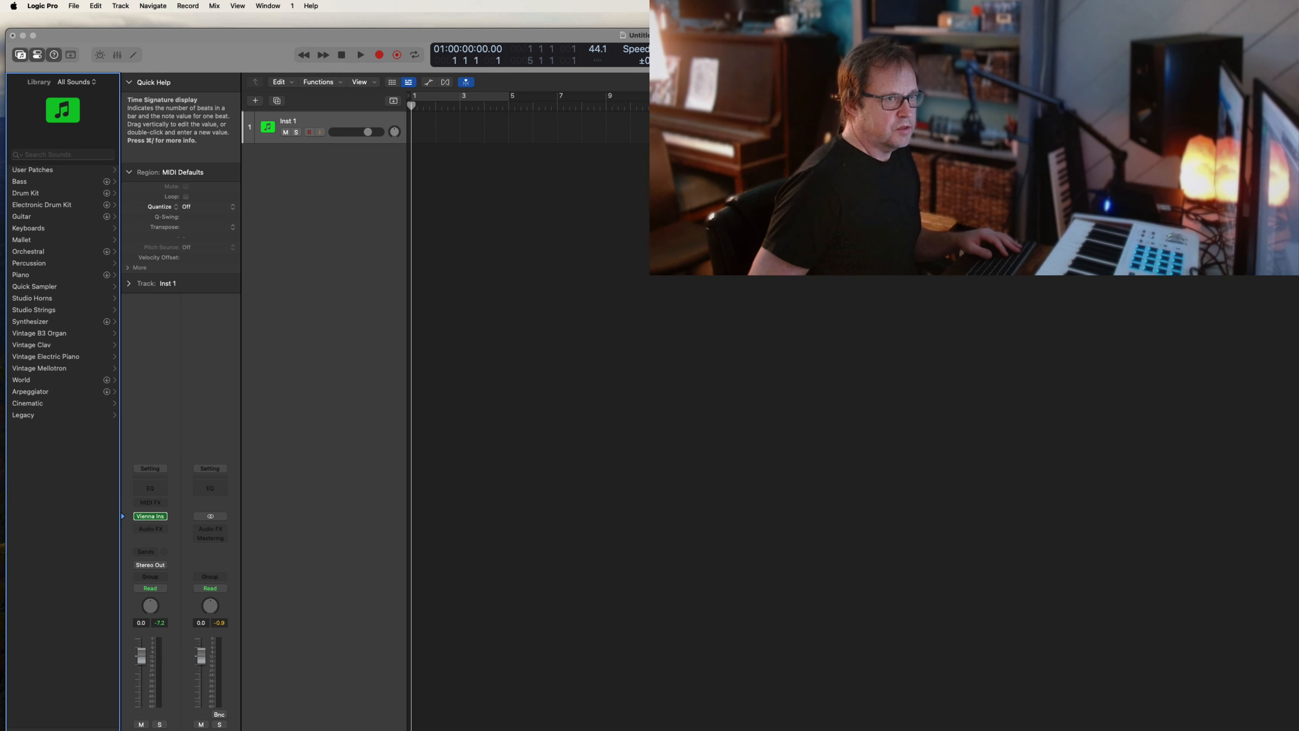
key("Return")
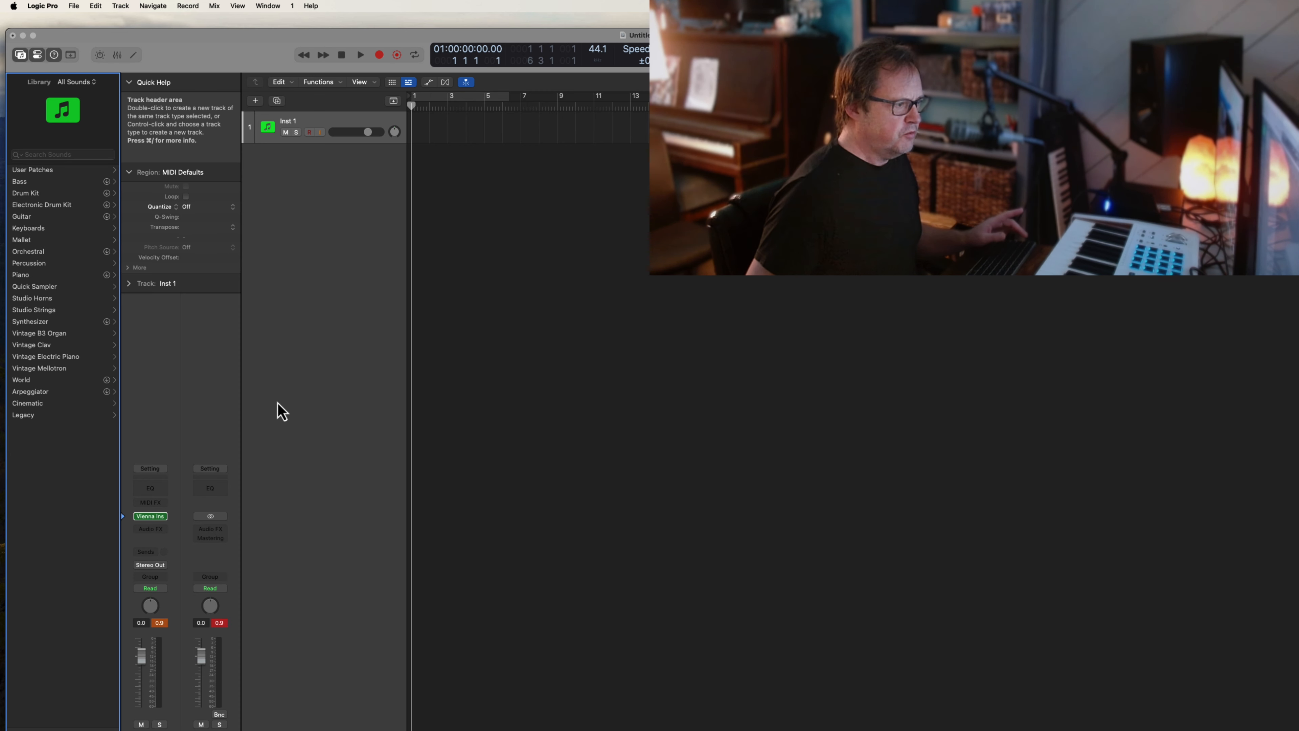
Step: Open the Vienna Instruments Pro plug-in on Inst 1 and show its reverb settings in the Advanced view
left_click(153, 517)
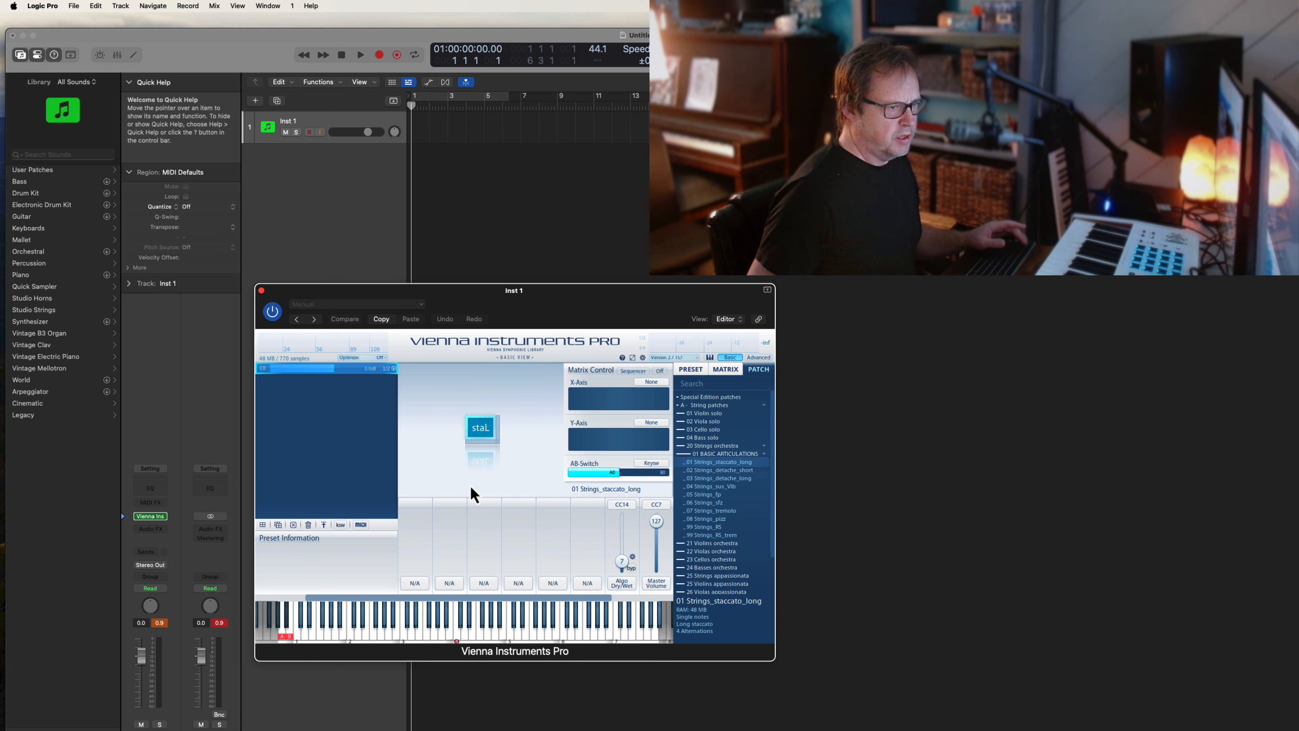
left_click(758, 357)
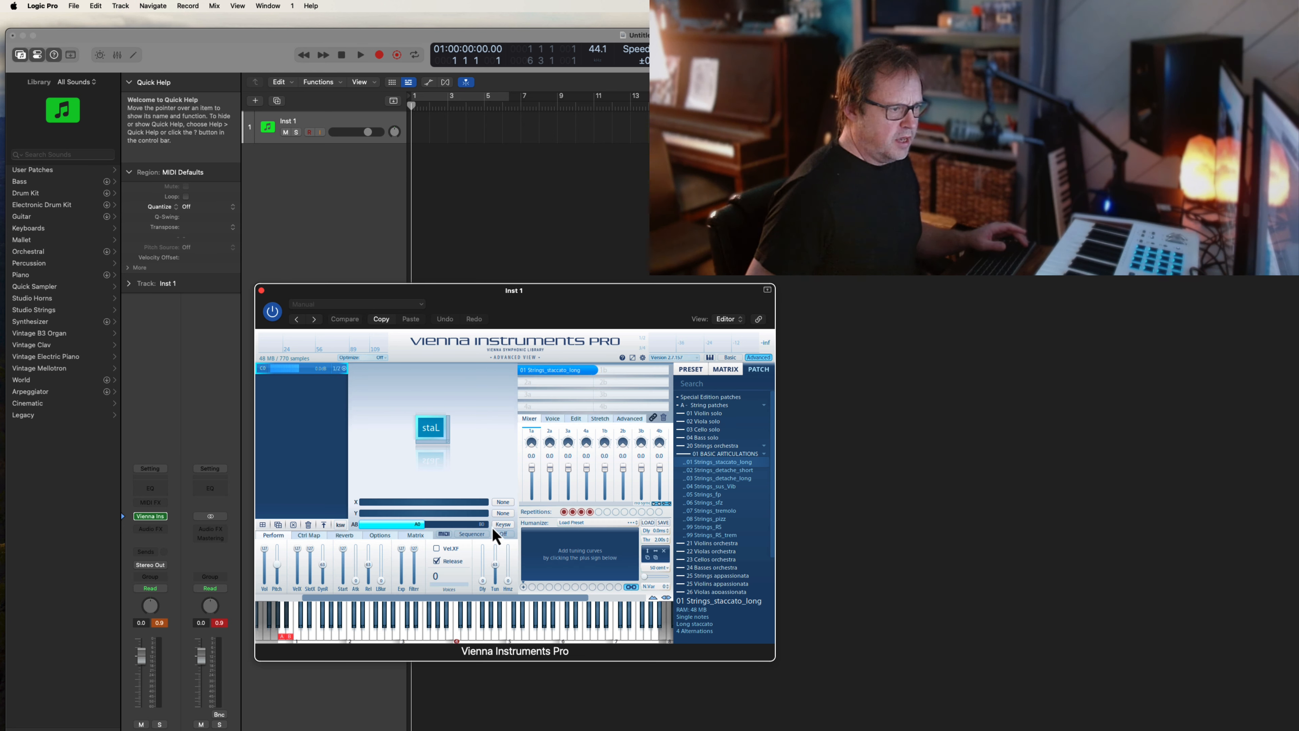
left_click(342, 536)
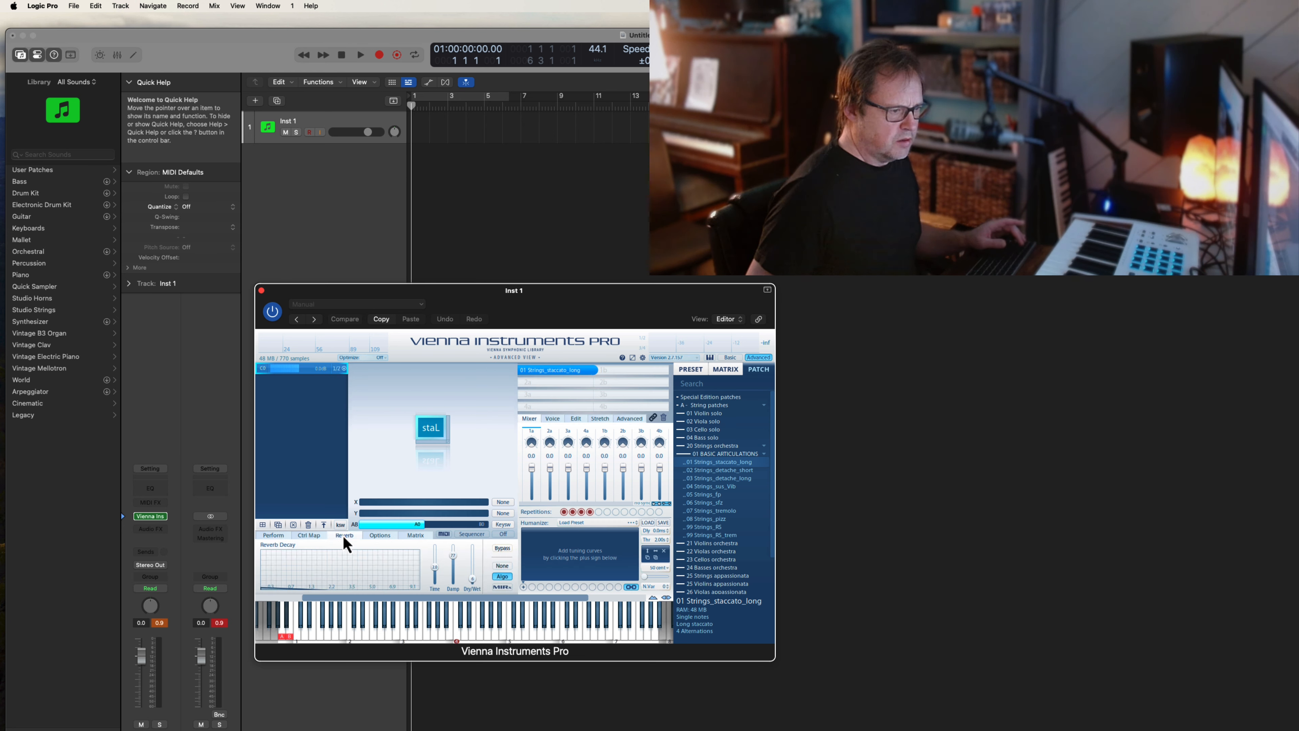
Step: Audition the instrument's algorithmic reverb with a wetter dry/wet mix and lower the mix again
left_click(501, 576)
left_click_drag(471, 579, 473, 559)
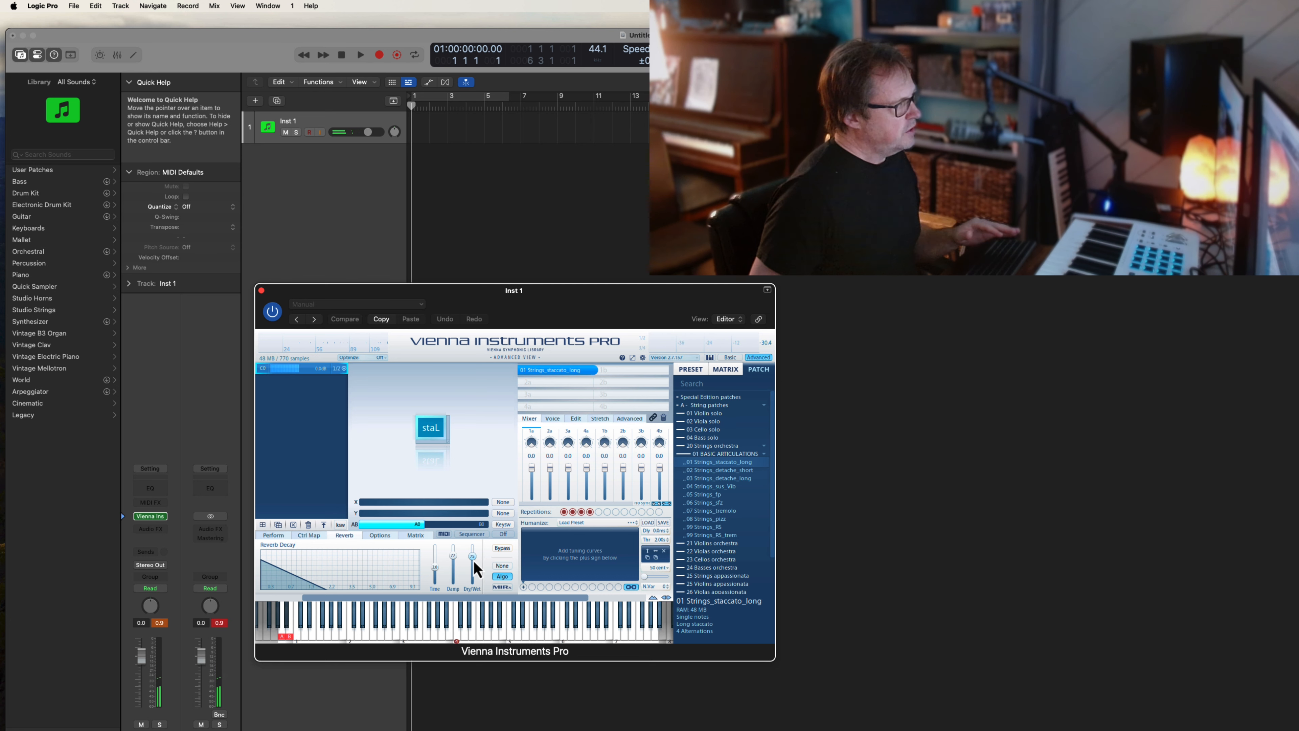
left_click_drag(473, 560, 470, 580)
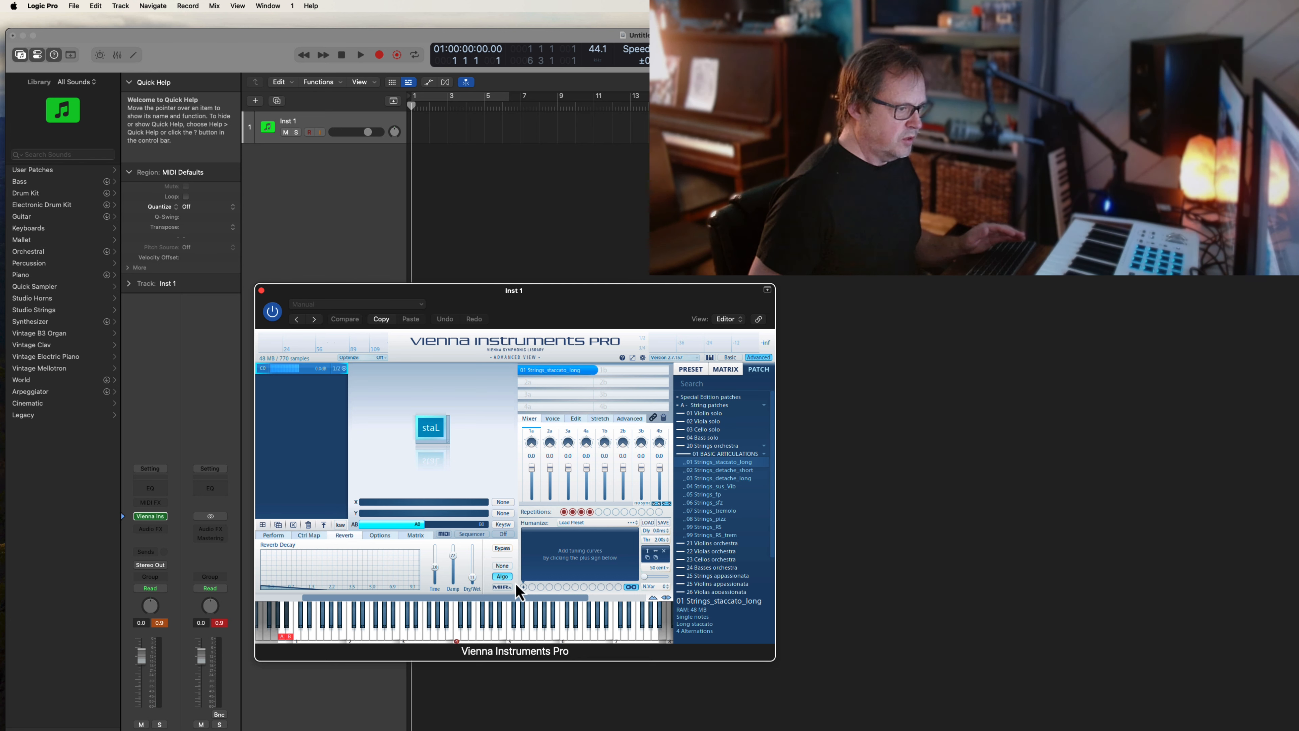
Step: Disable the instrument's built-in reverb and insert the stereo Vienna MIR Pro as an audio effect on Inst 1
left_click(503, 566)
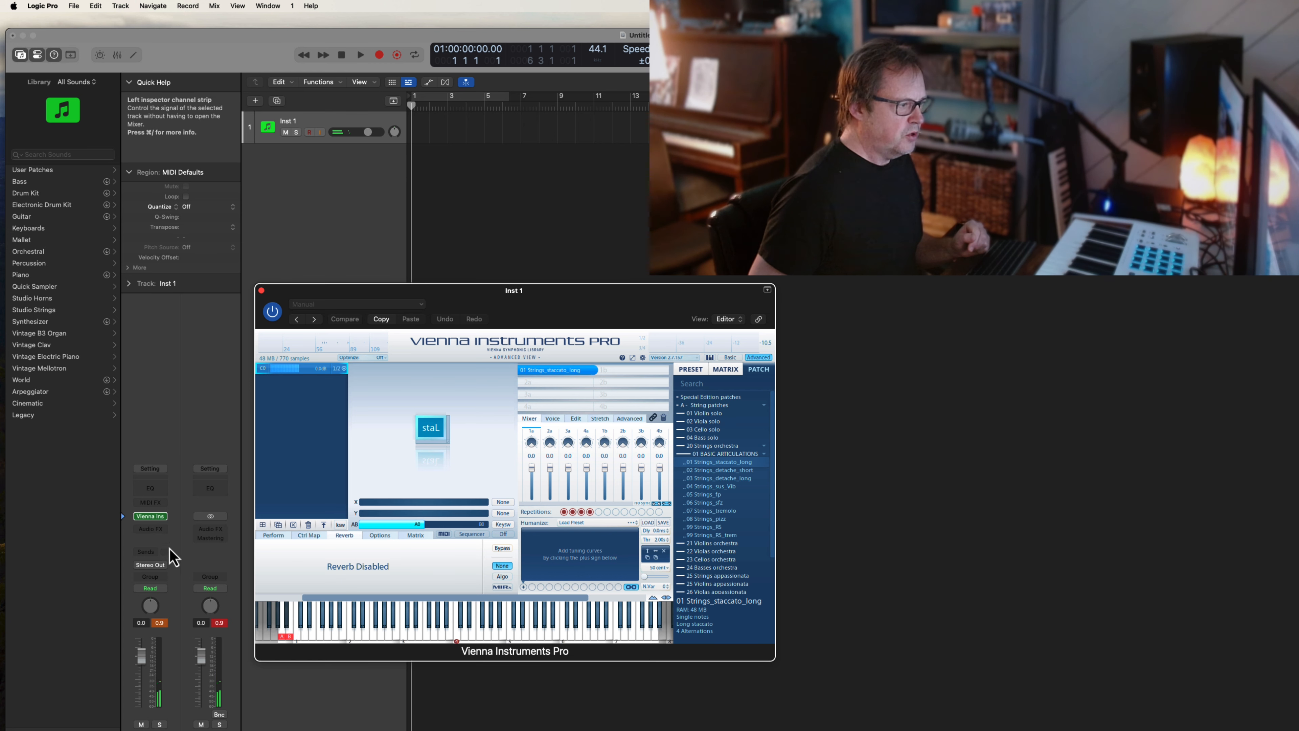
left_click(165, 529)
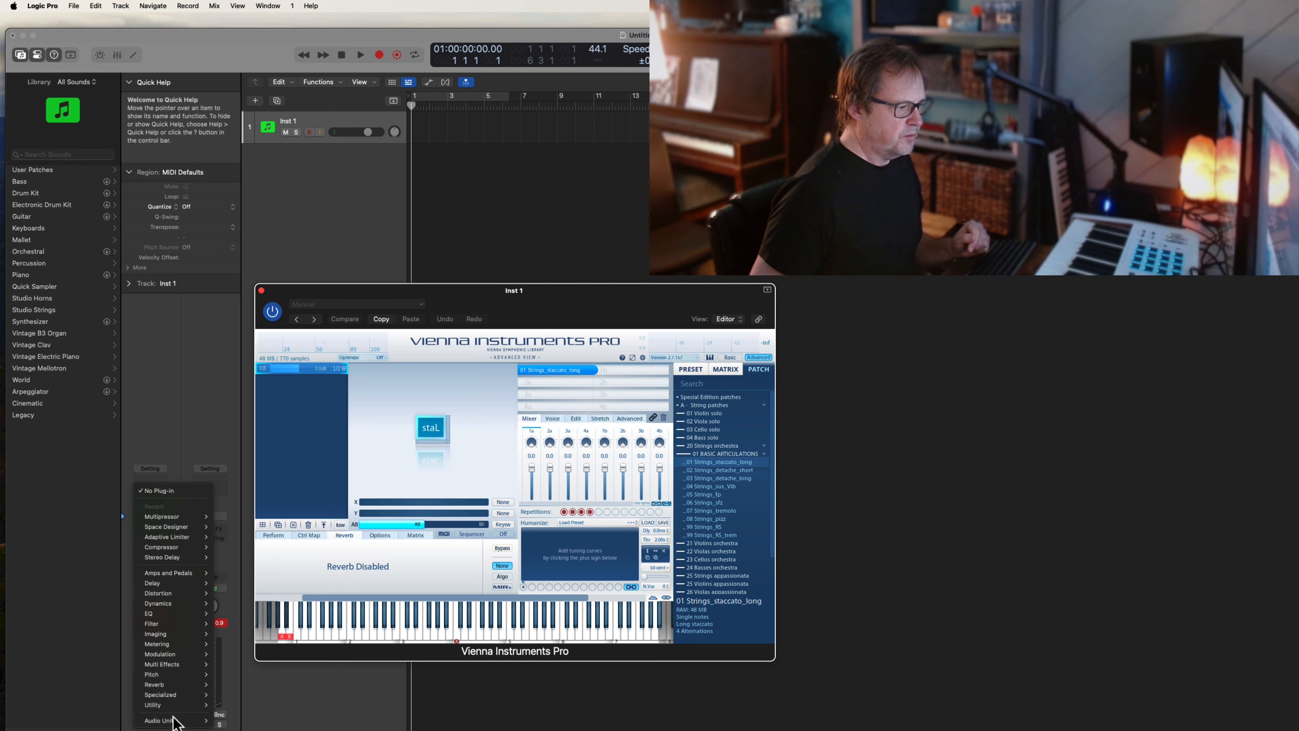
mouse_move(173, 721)
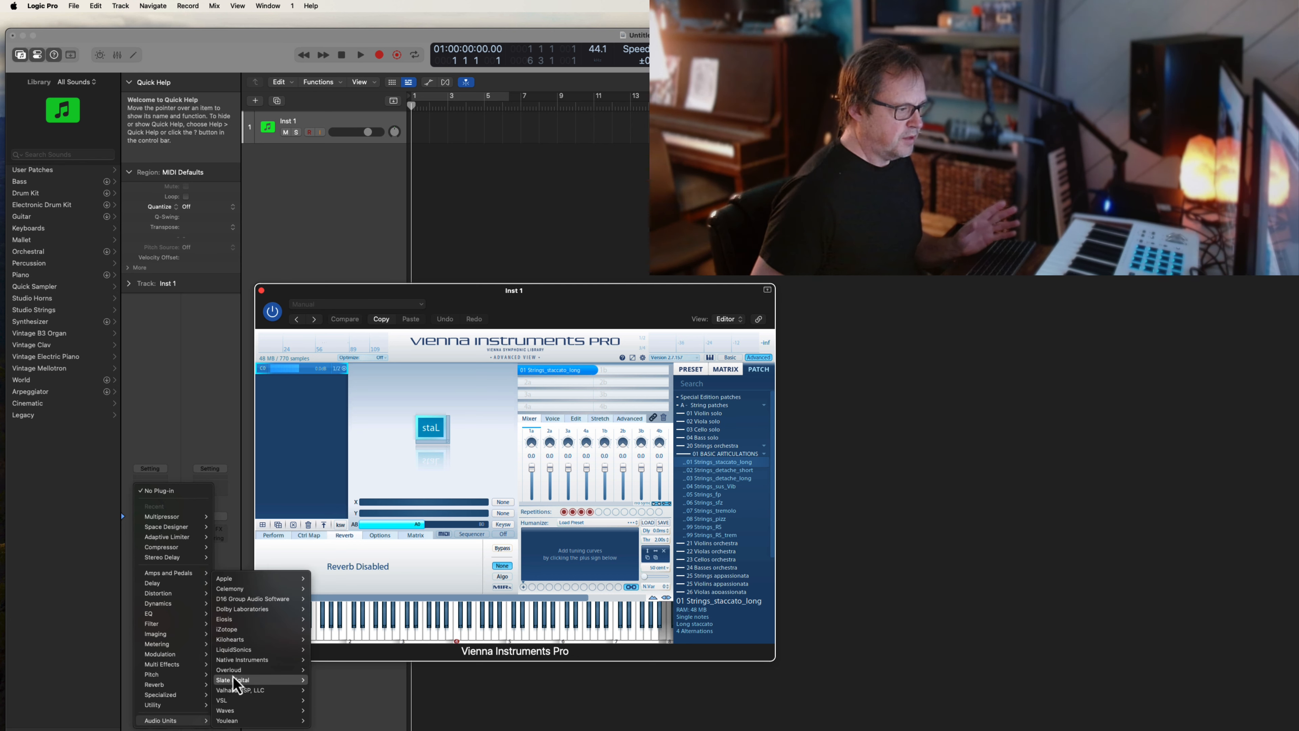
mouse_move(235, 661)
mouse_move(232, 711)
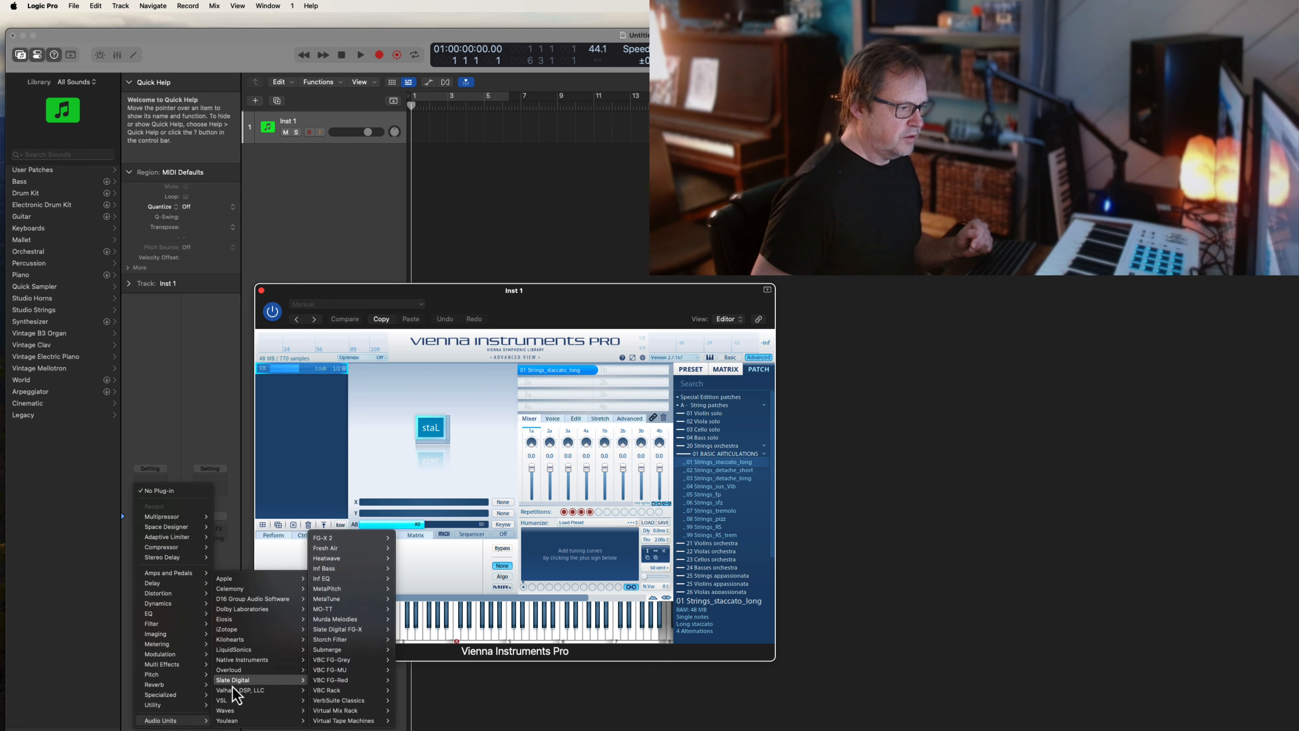
mouse_move(348, 711)
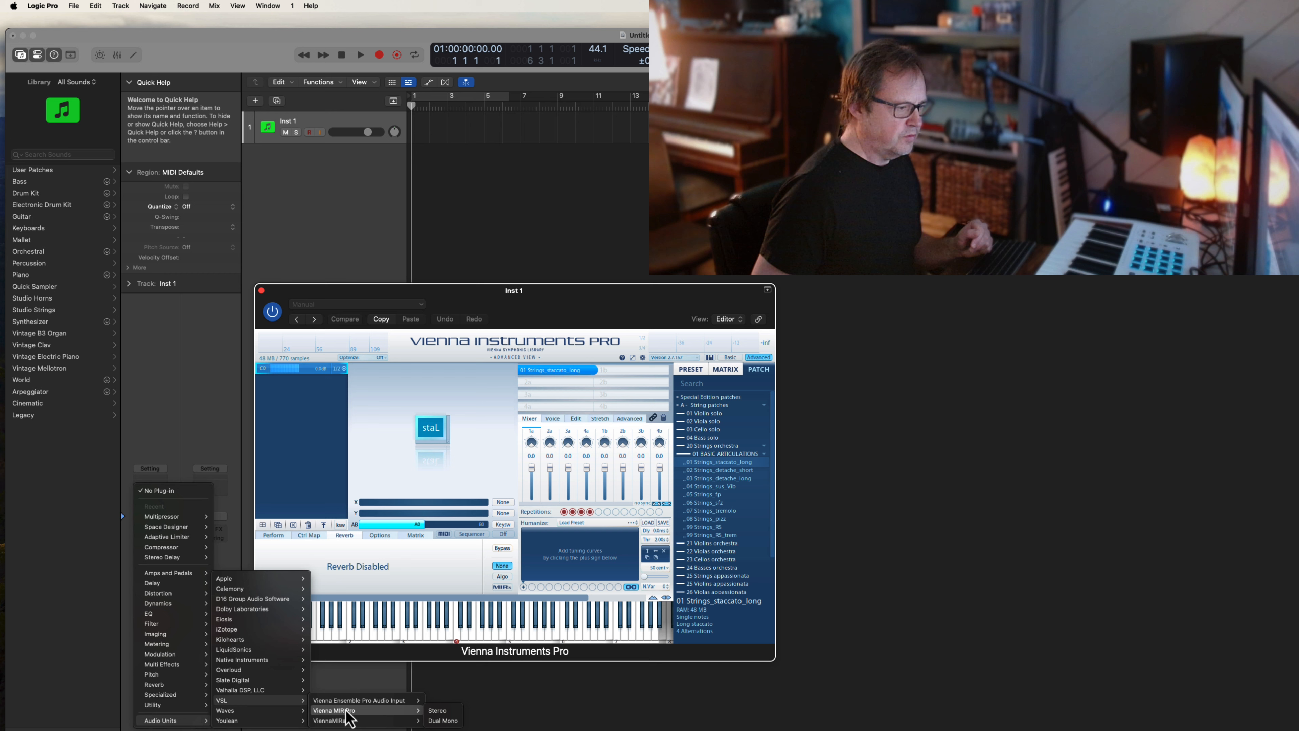
left_click(441, 712)
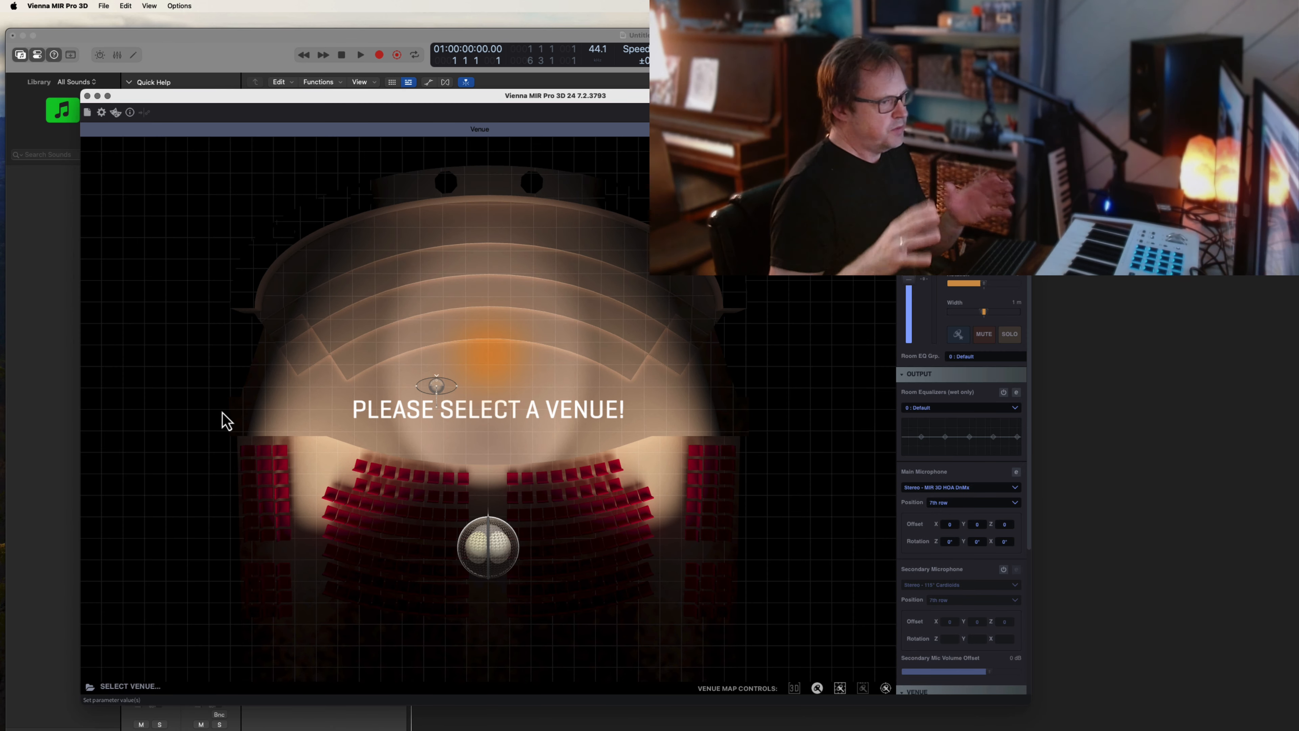
Step: Load the Konzerthaus - Grosser Saal - Stage venue and set the main microphone position to Conductor
left_click(137, 688)
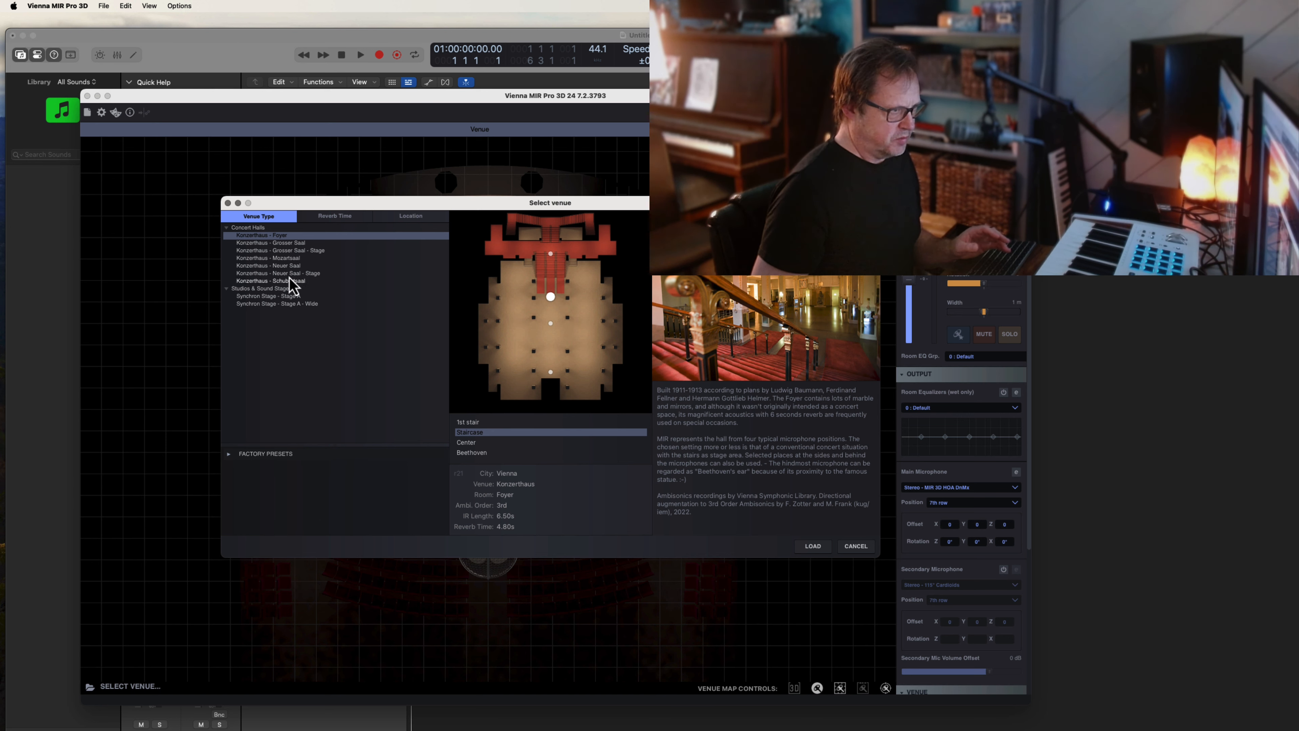
left_click(287, 251)
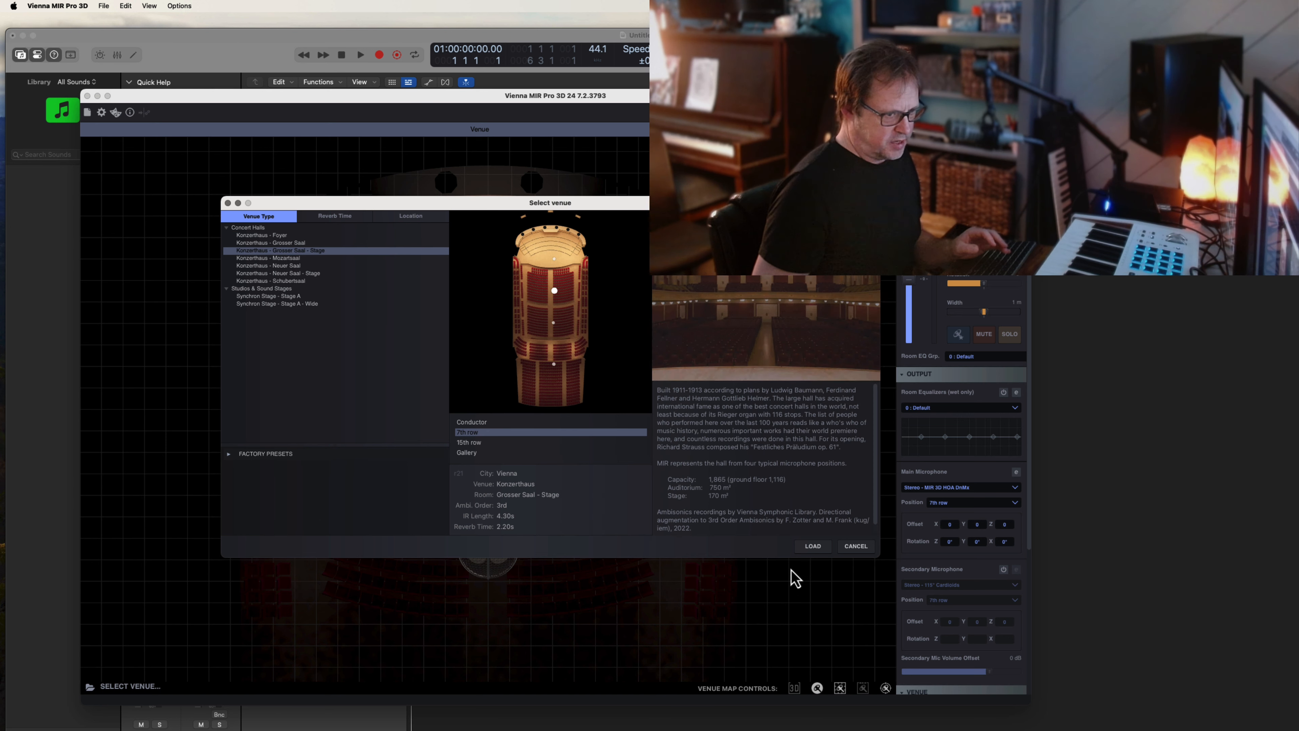
left_click(812, 546)
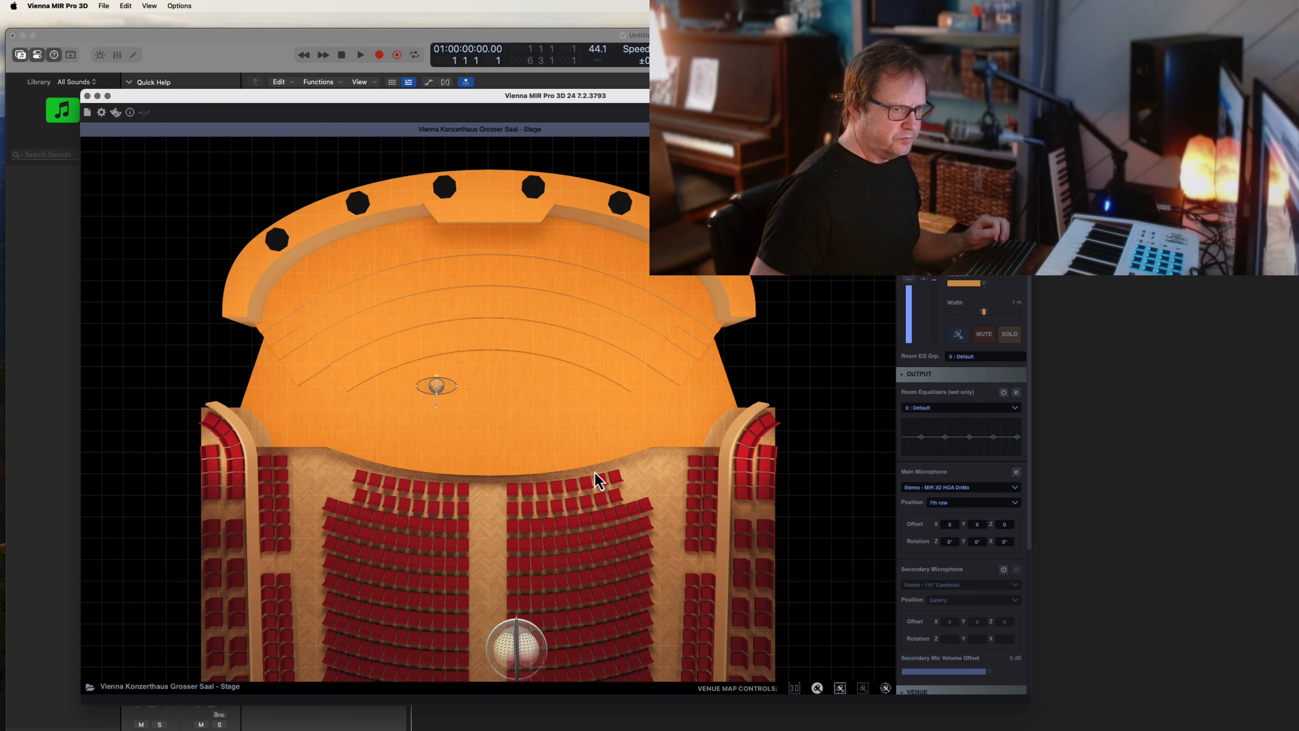
left_click(929, 506)
left_click(945, 518)
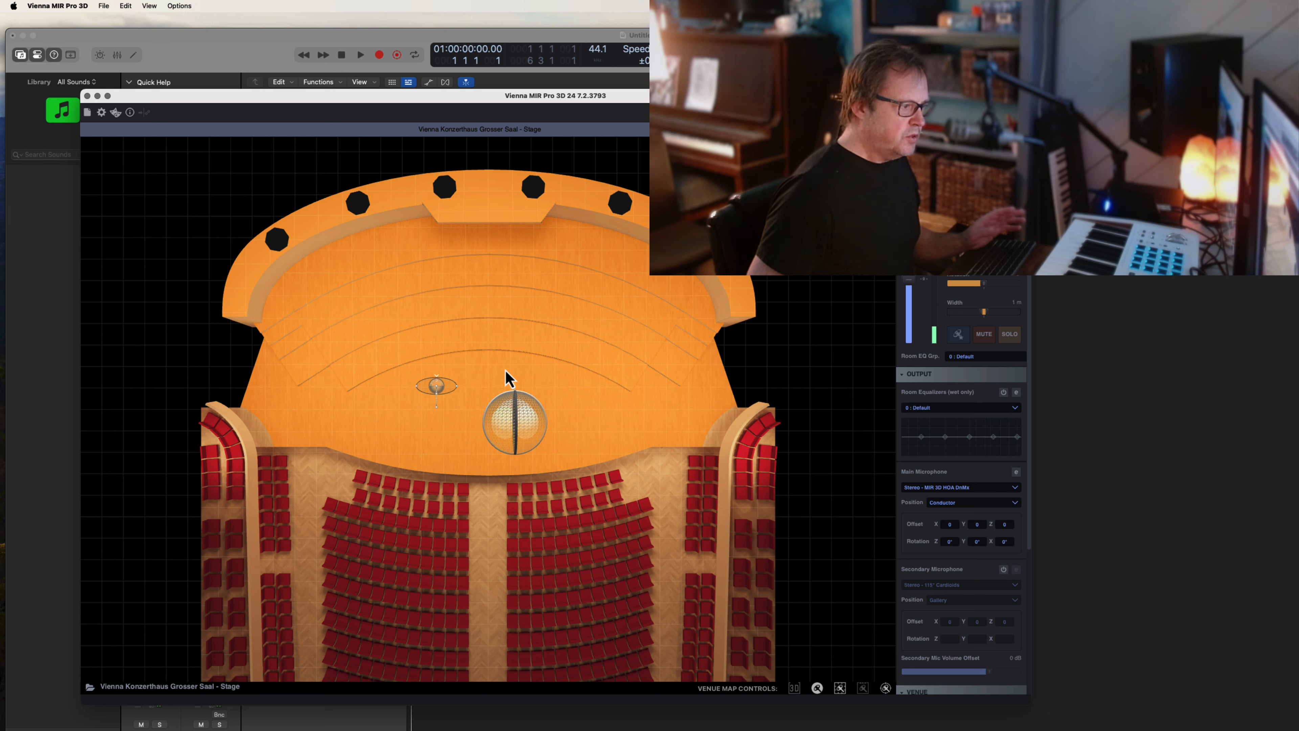
Step: Load the Synchron Stage - Stage A - Wide venue with the Conductor microphone position
left_click(163, 686)
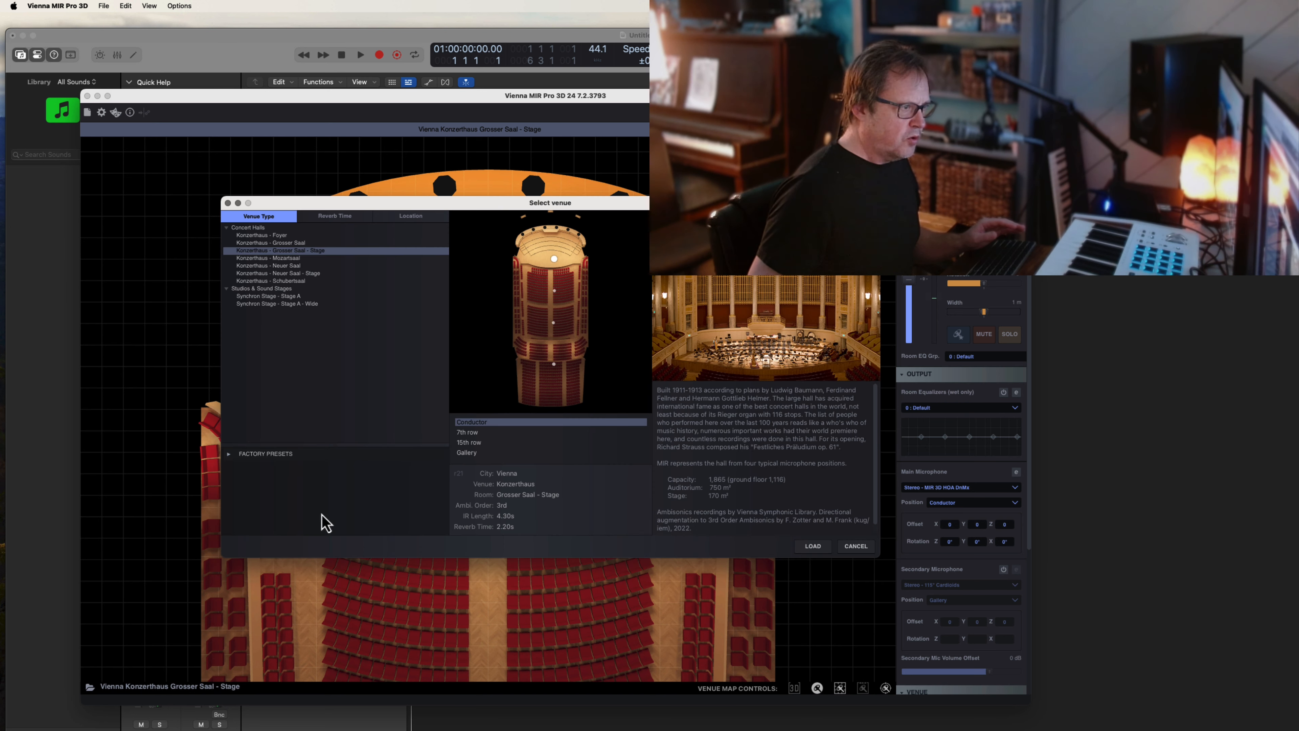
left_click(285, 304)
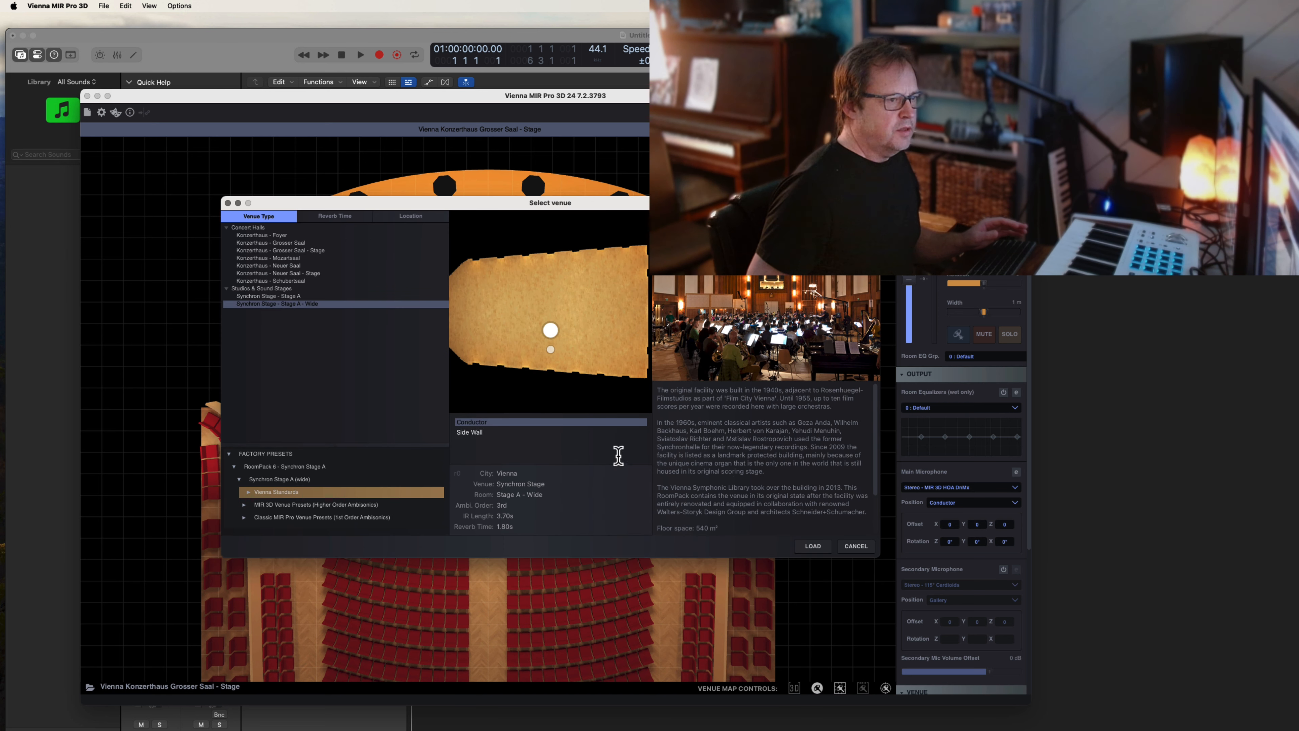
left_click(813, 546)
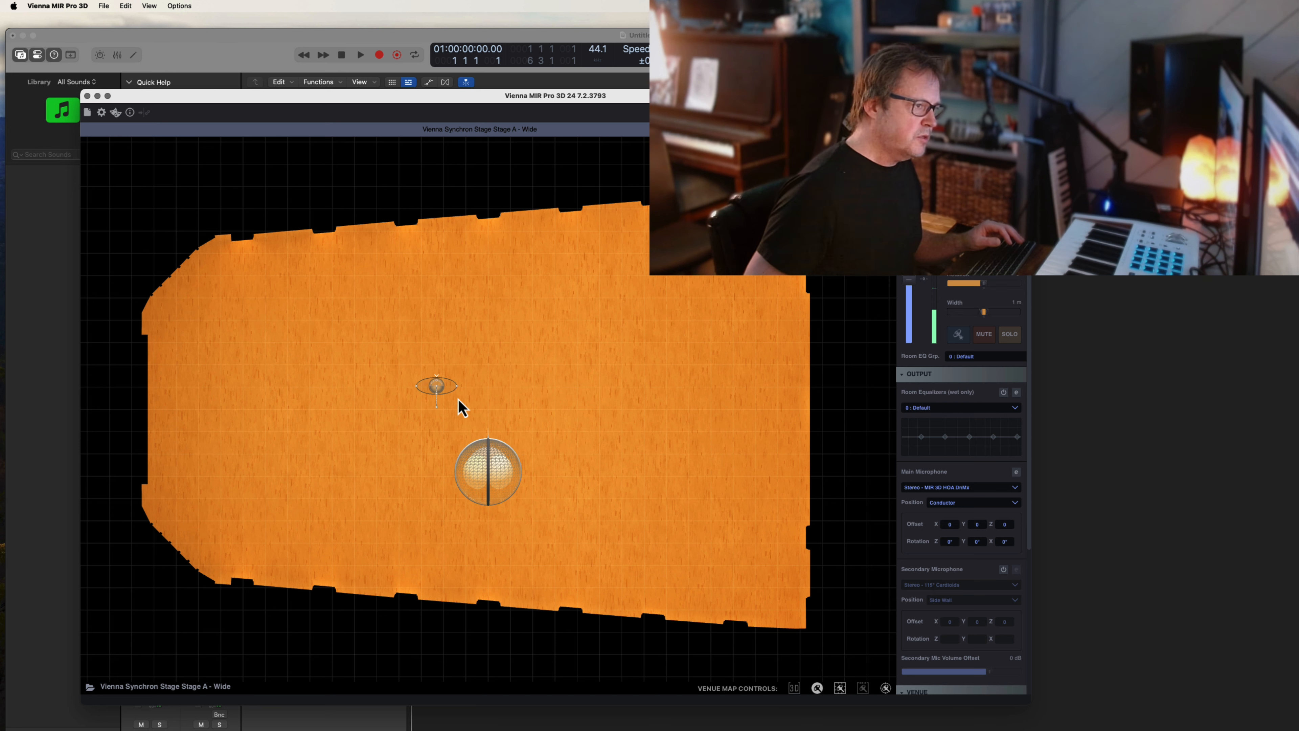
Step: Place the instrument in front of the main microphone with a width of about 5.5 m and choose the Stereo - Blumlein (crossed Fig.8s) microphone preset
left_click_drag(441, 395, 549, 398)
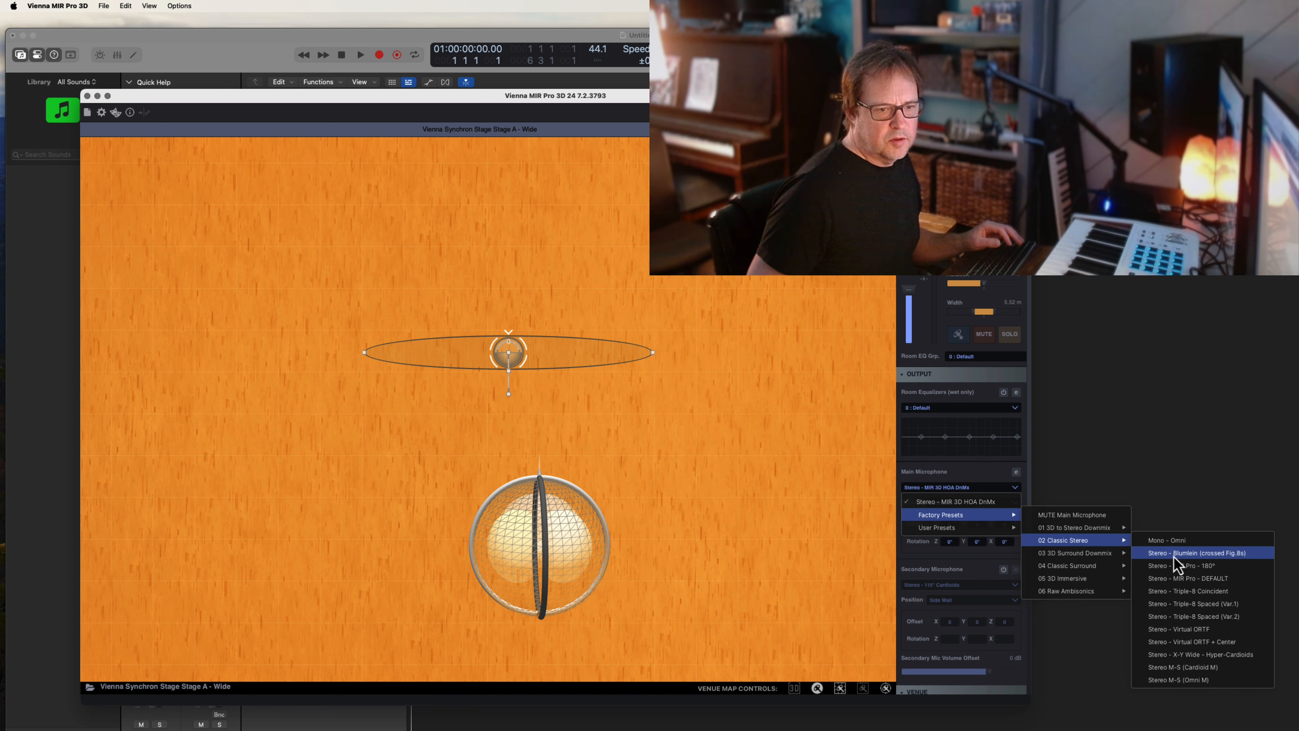
left_click(1174, 554)
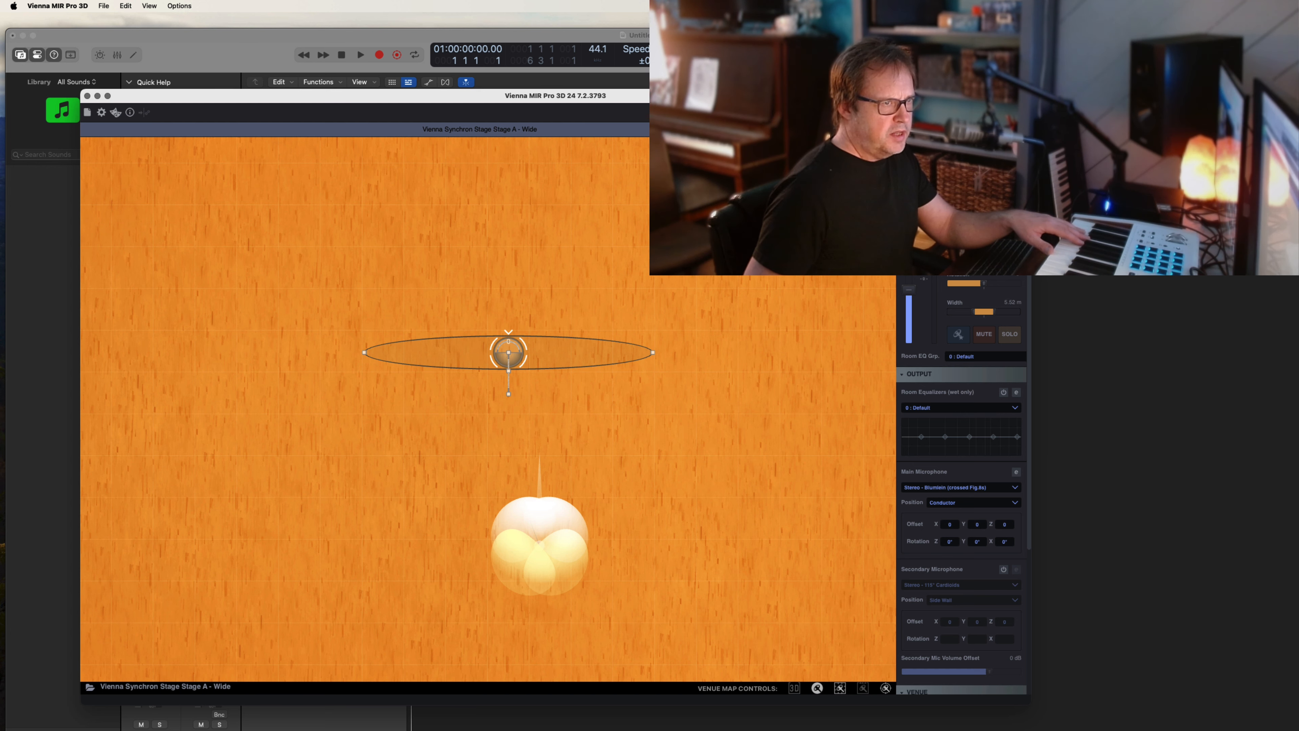
Step: Close the plug-in windows and record a played MIDI part on the Inst 1 track
key("super+w")
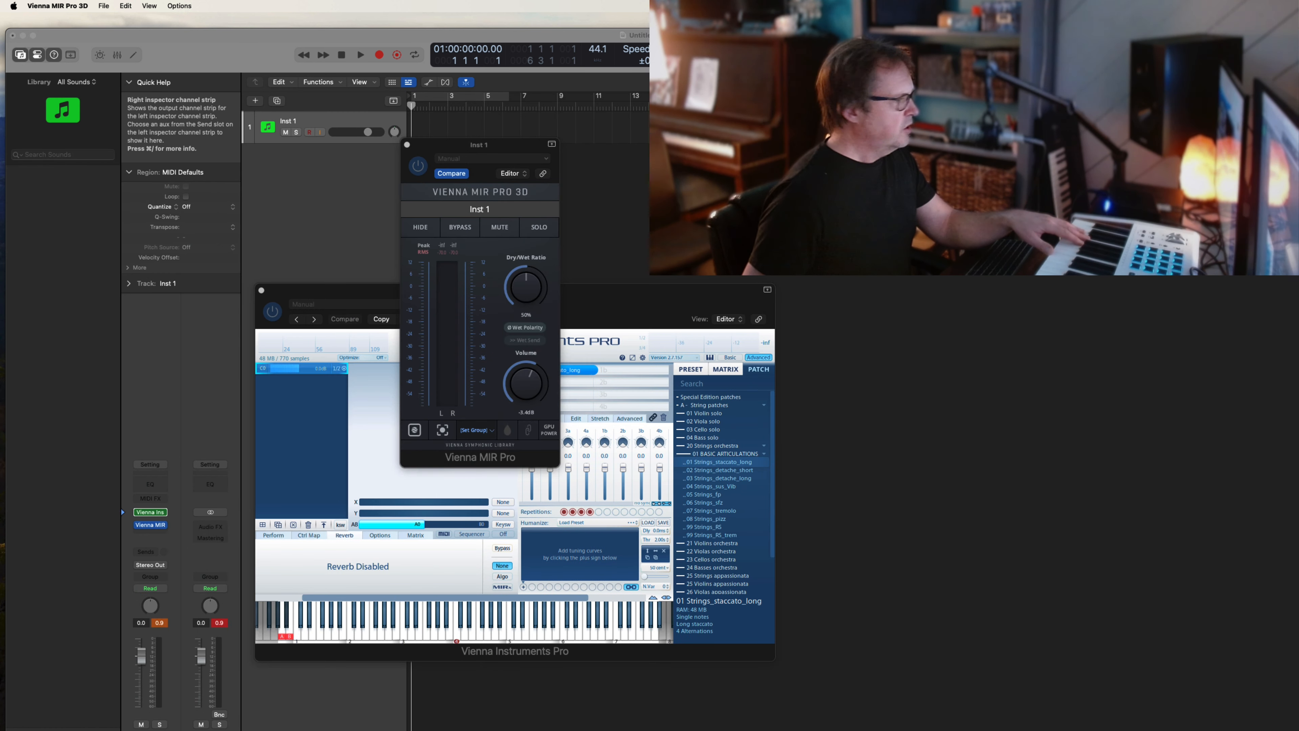
left_click(261, 291)
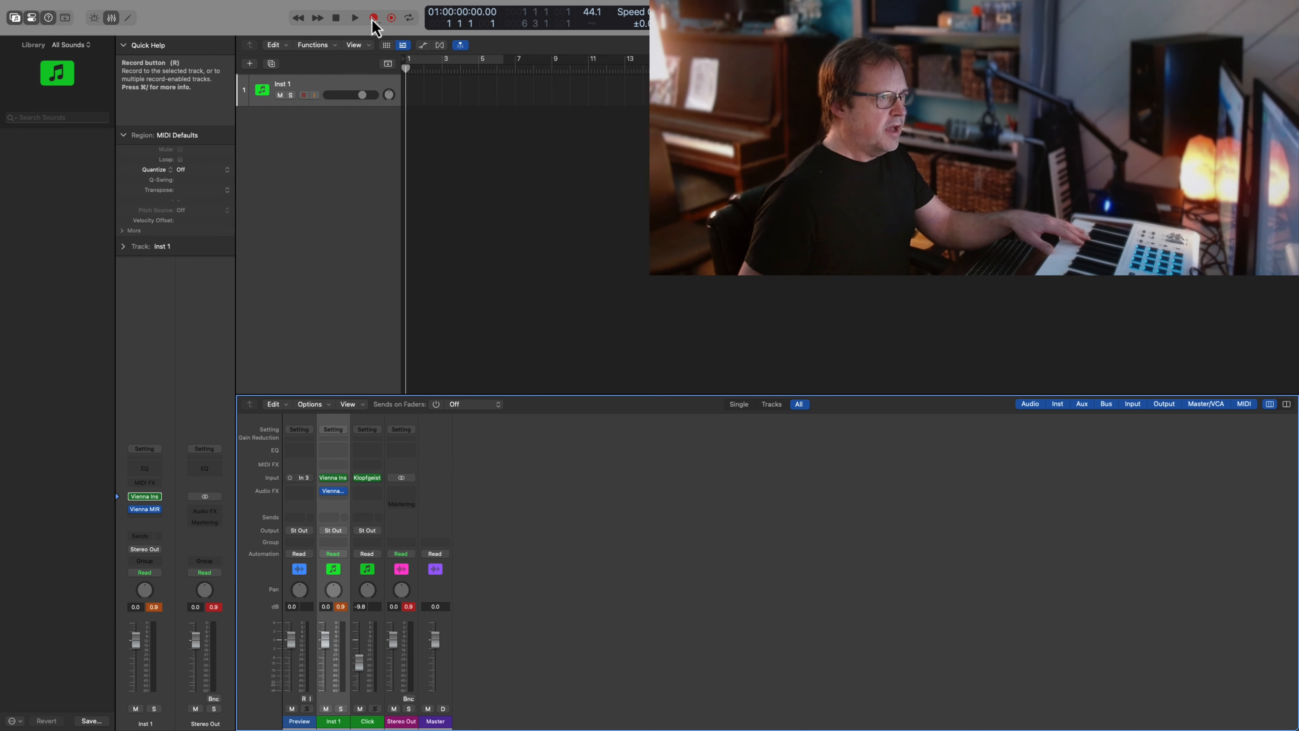
left_click(374, 19)
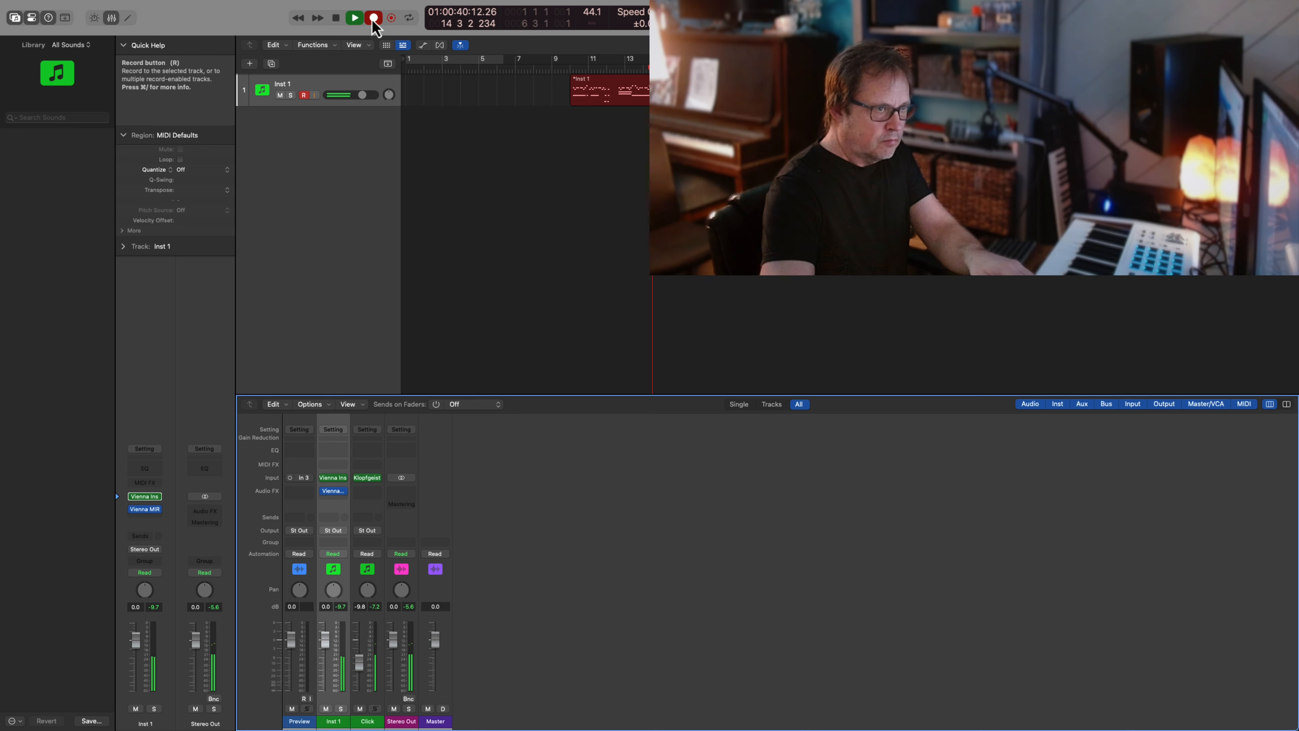
key("space")
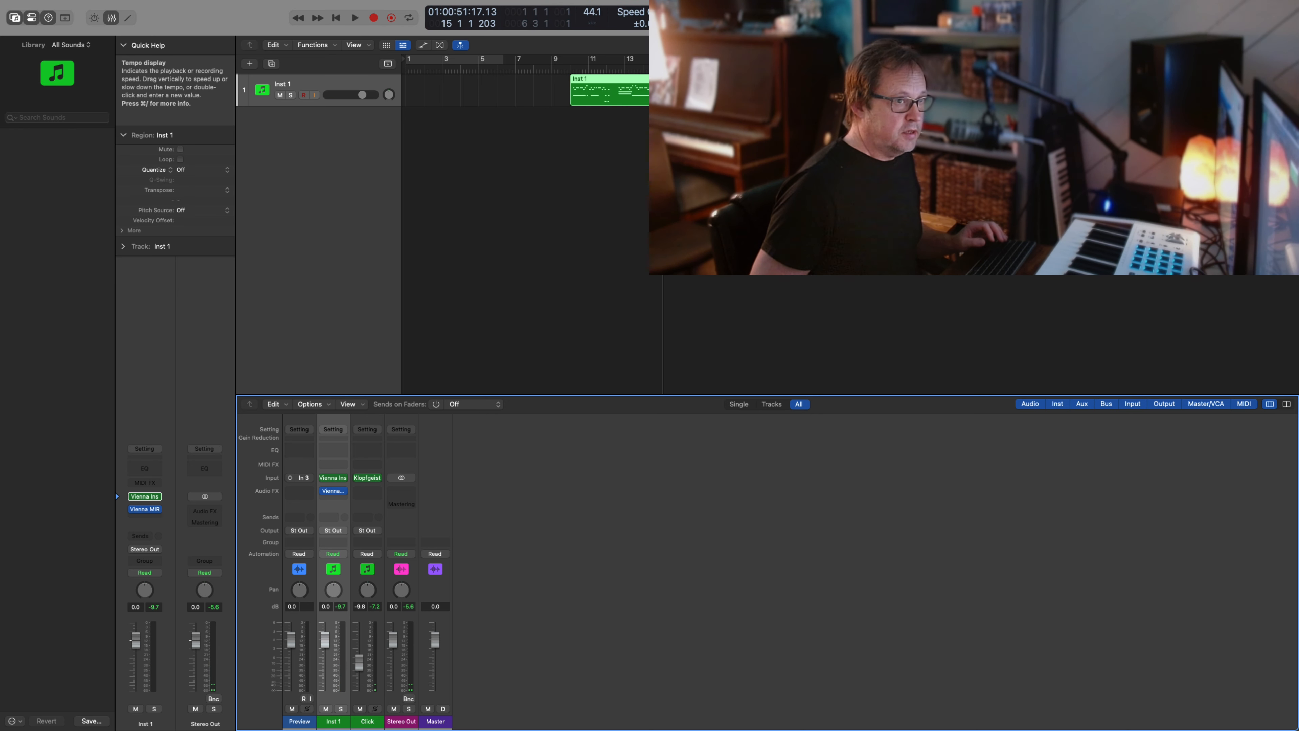
Step: Open the recorded Inst 1 region in the Piano Roll
left_click(630, 90)
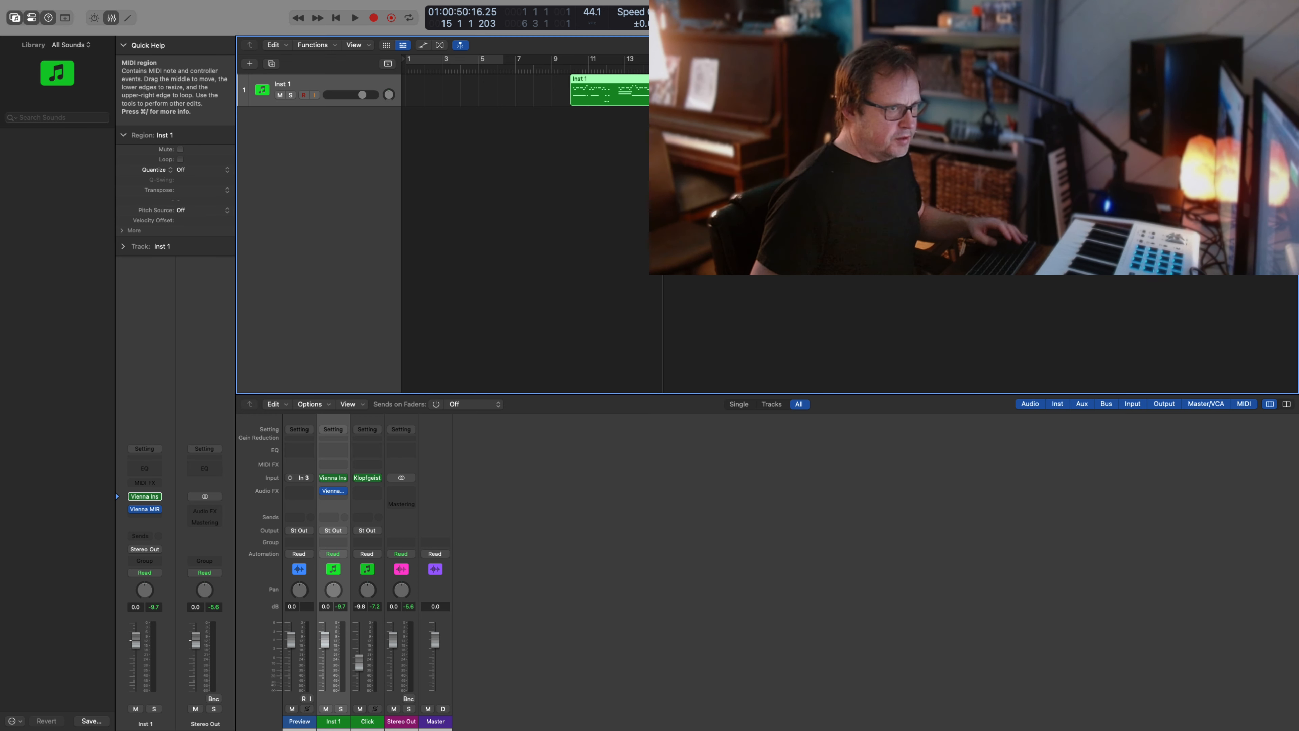
key("super+4")
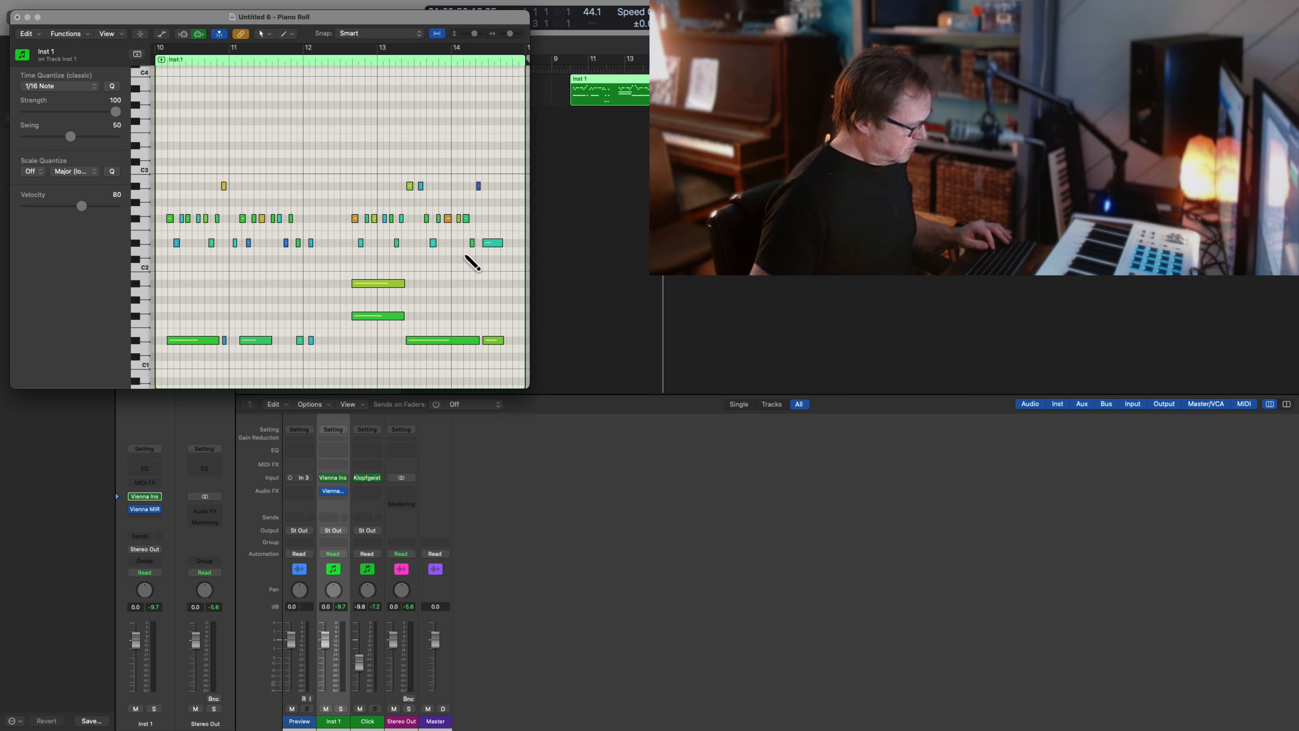
Step: Quantize all notes of the Inst 1 region to 1/16 Note and play the region back as a cycle
key("super+a")
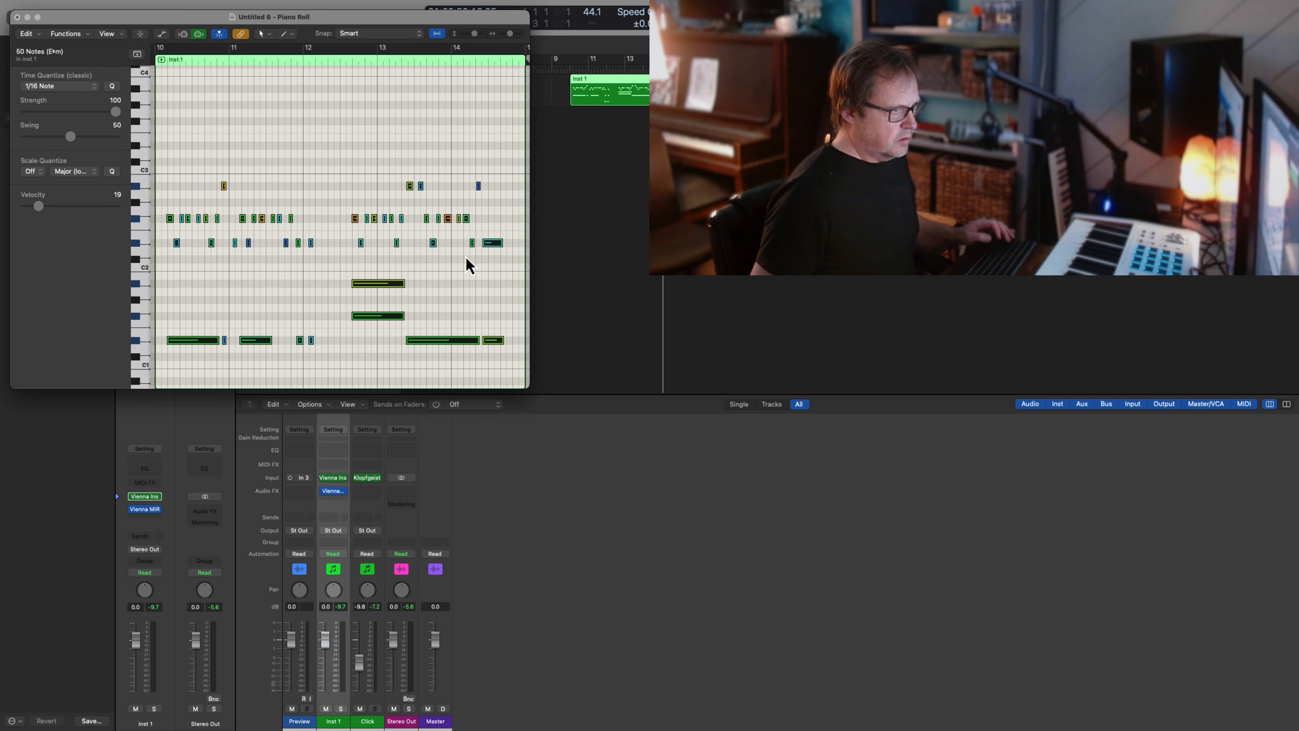
left_click(113, 86)
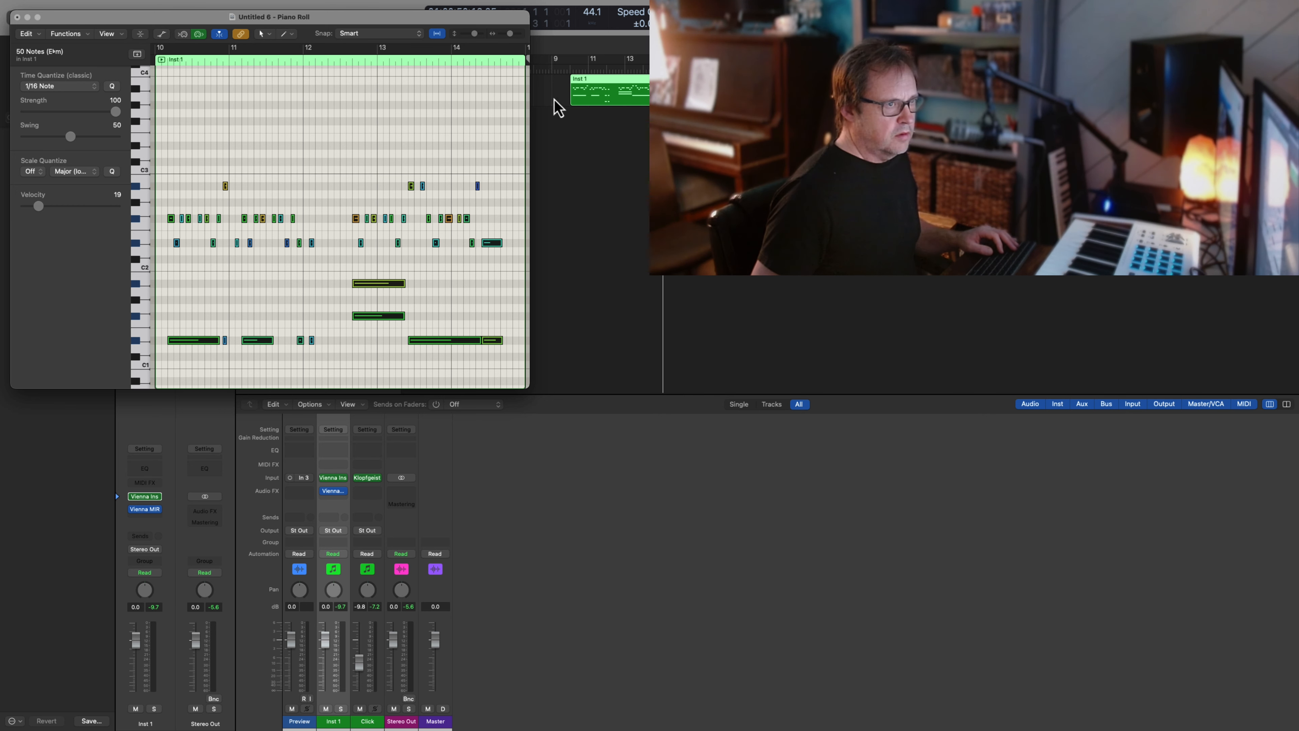
key("super+u")
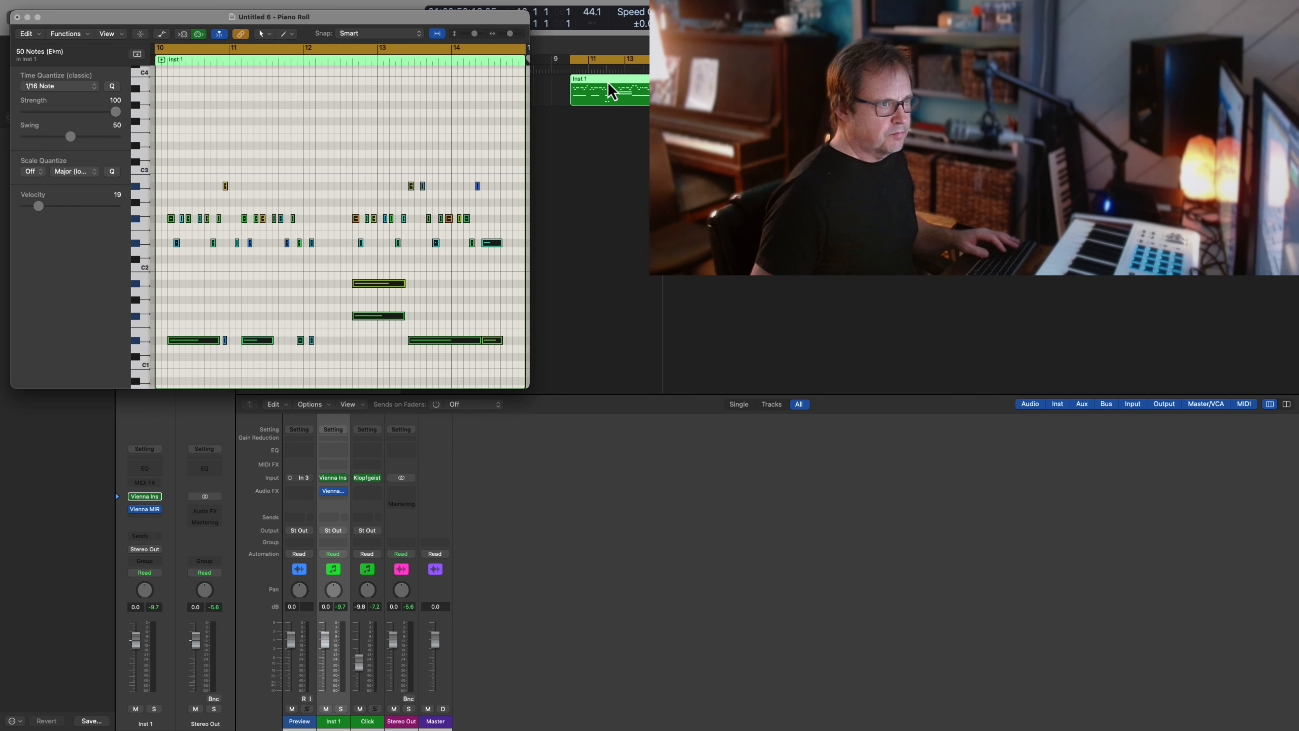
key("space")
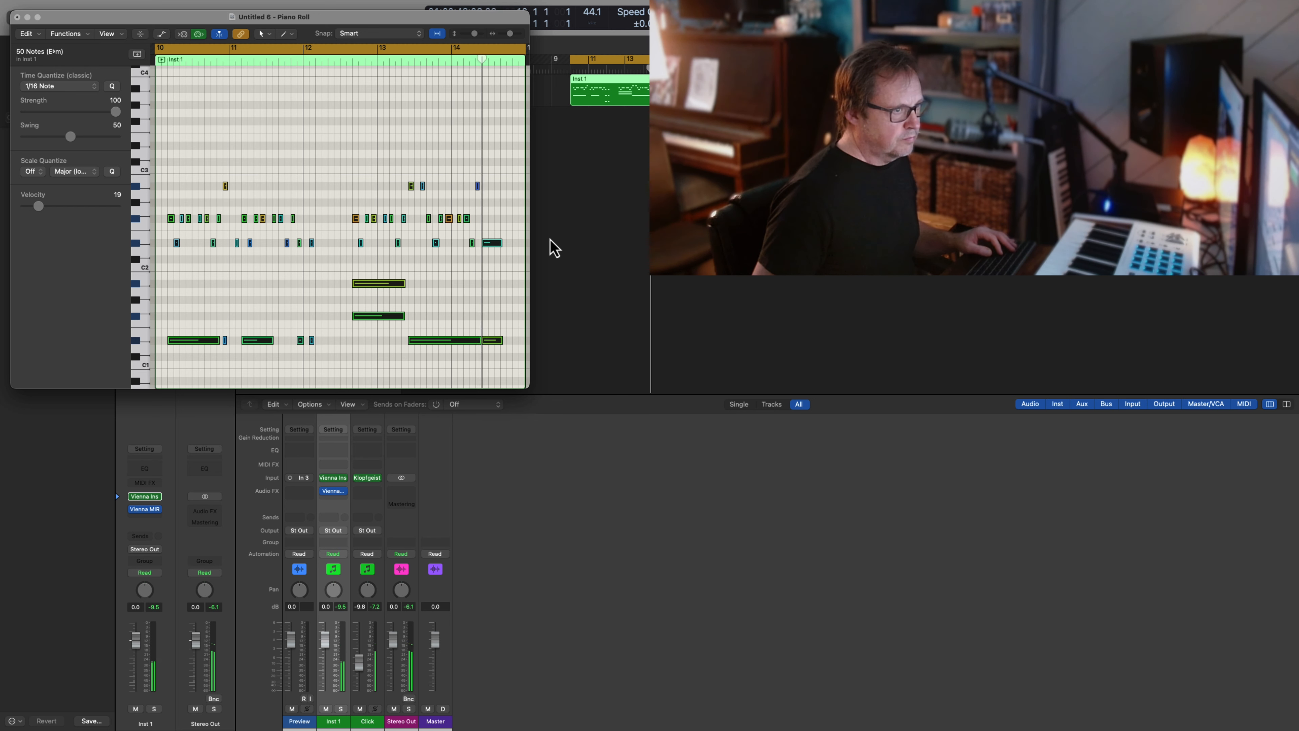
key("space")
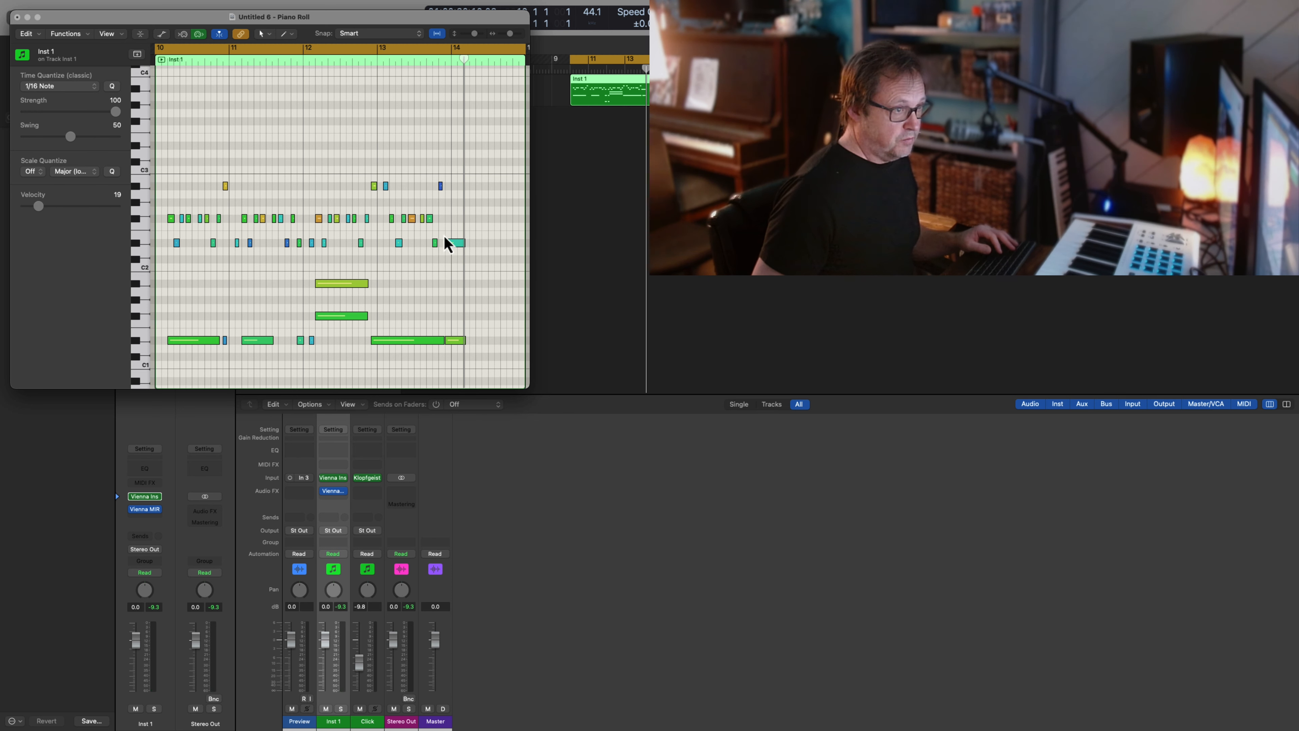
Step: Raise the velocity of the selected low notes in the Inst 1 region to 76 and stop playback
left_click_drag(446, 224, 166, 220)
left_click_drag(49, 207, 87, 206)
scroll(88, 207, "down", 5)
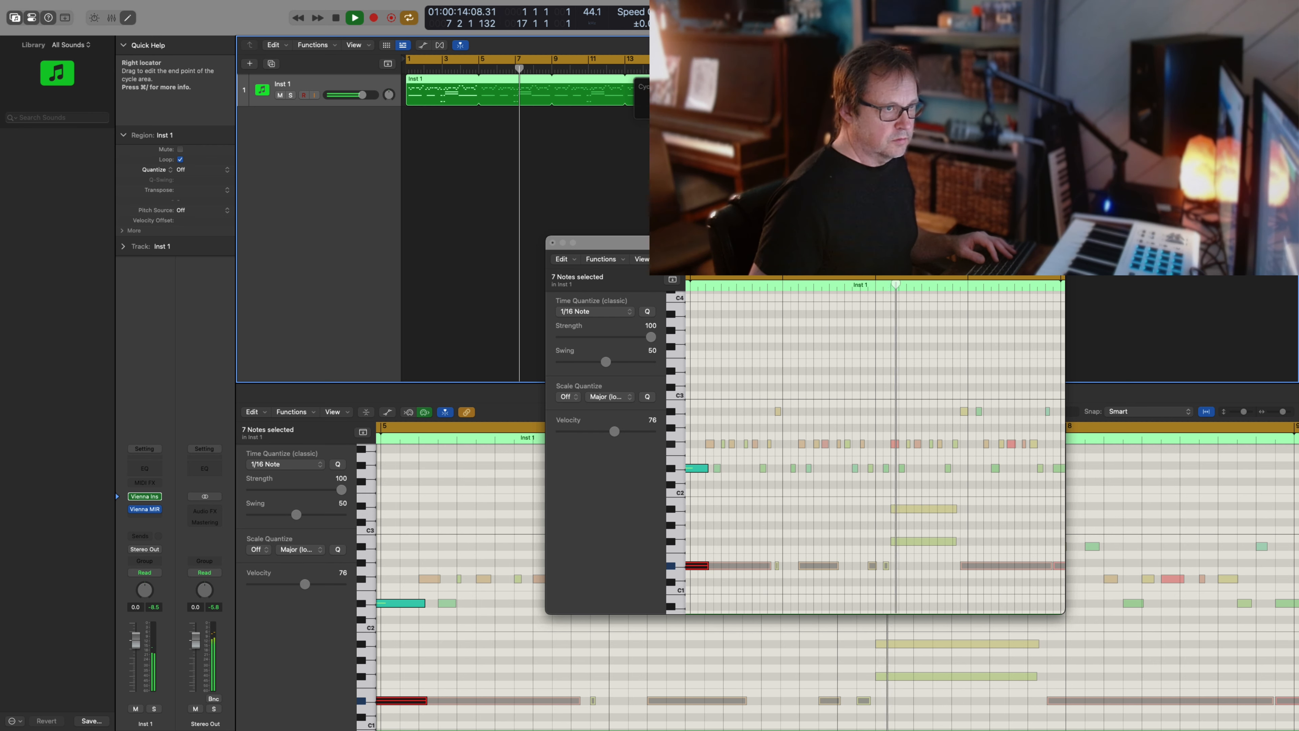
key("space")
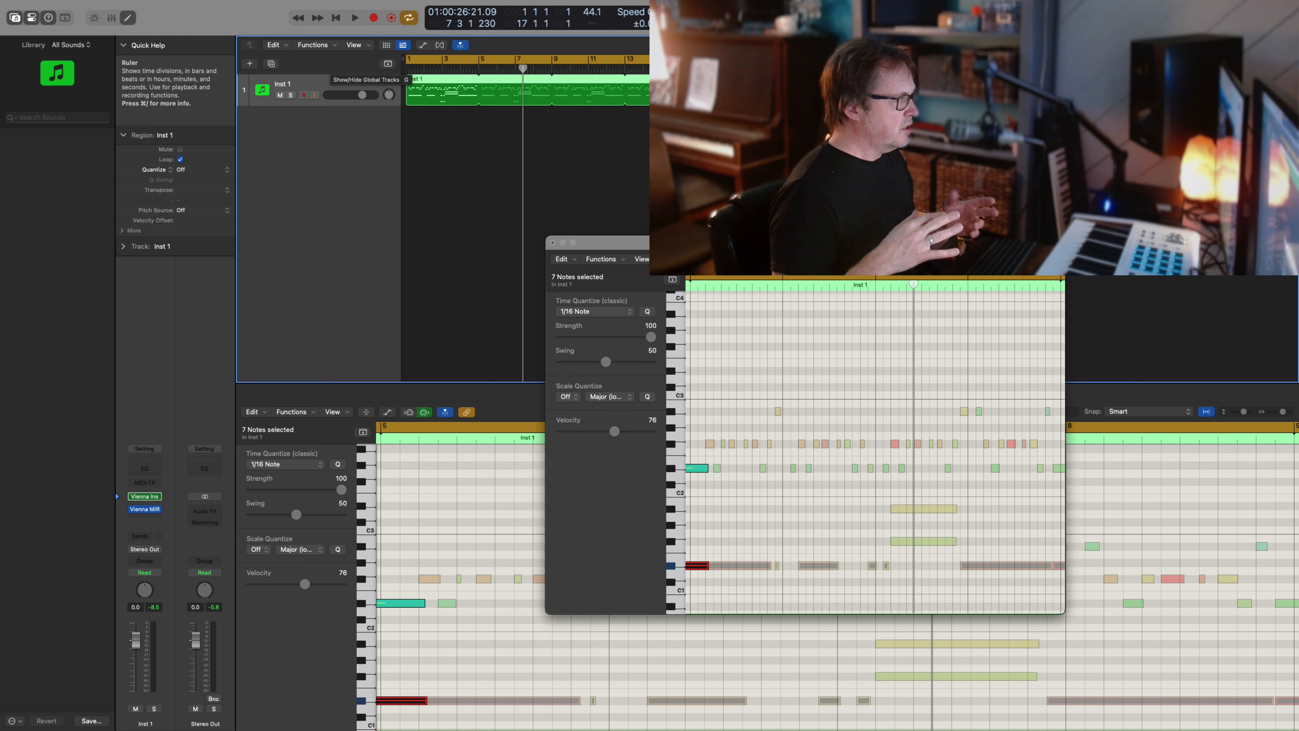
Step: Duplicate the Inst 1 track with its settings and record a played MIDI part on the new Inst 2 track
left_click(272, 63)
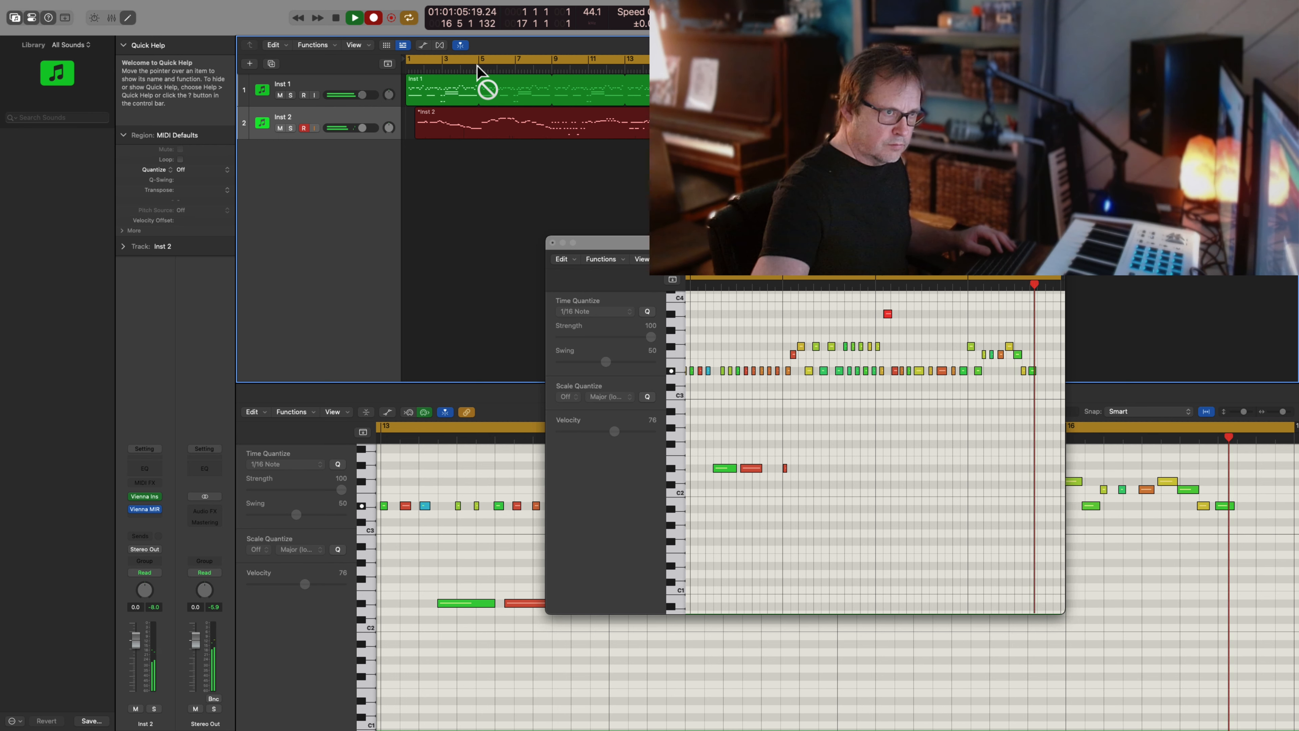
key("space")
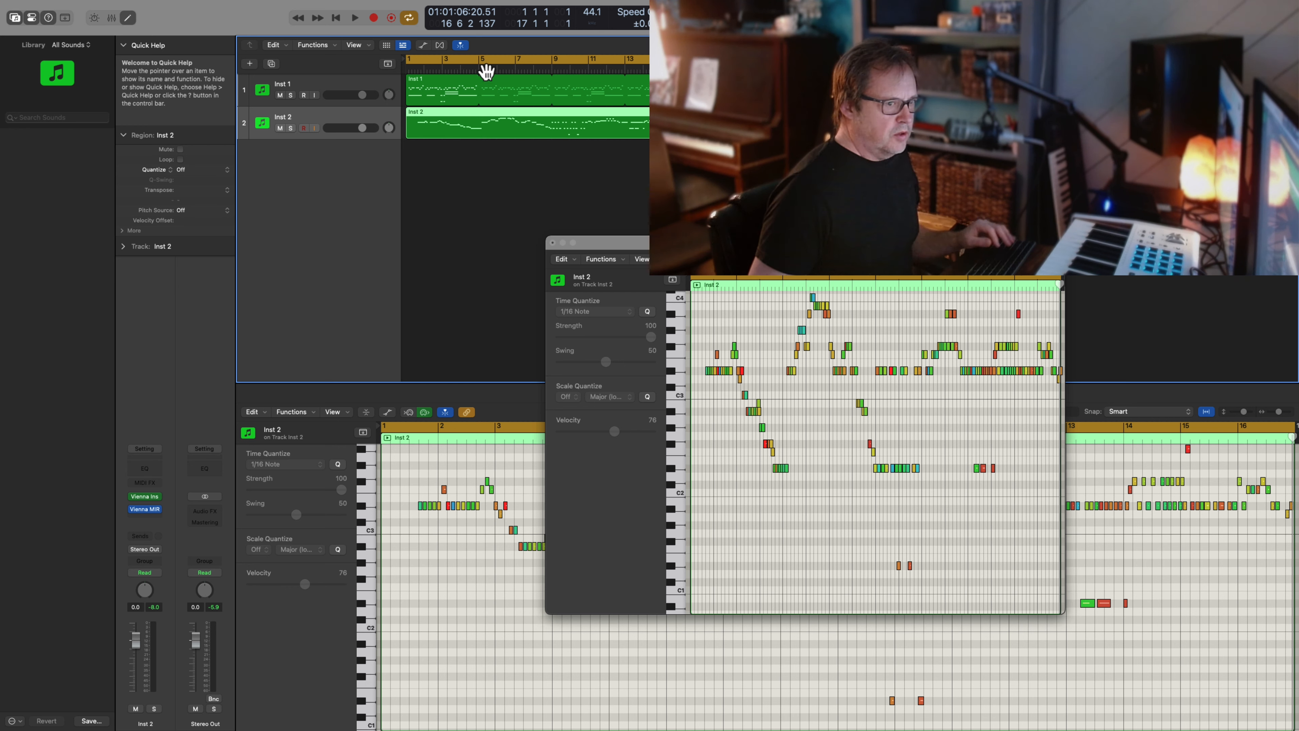
left_click(489, 162)
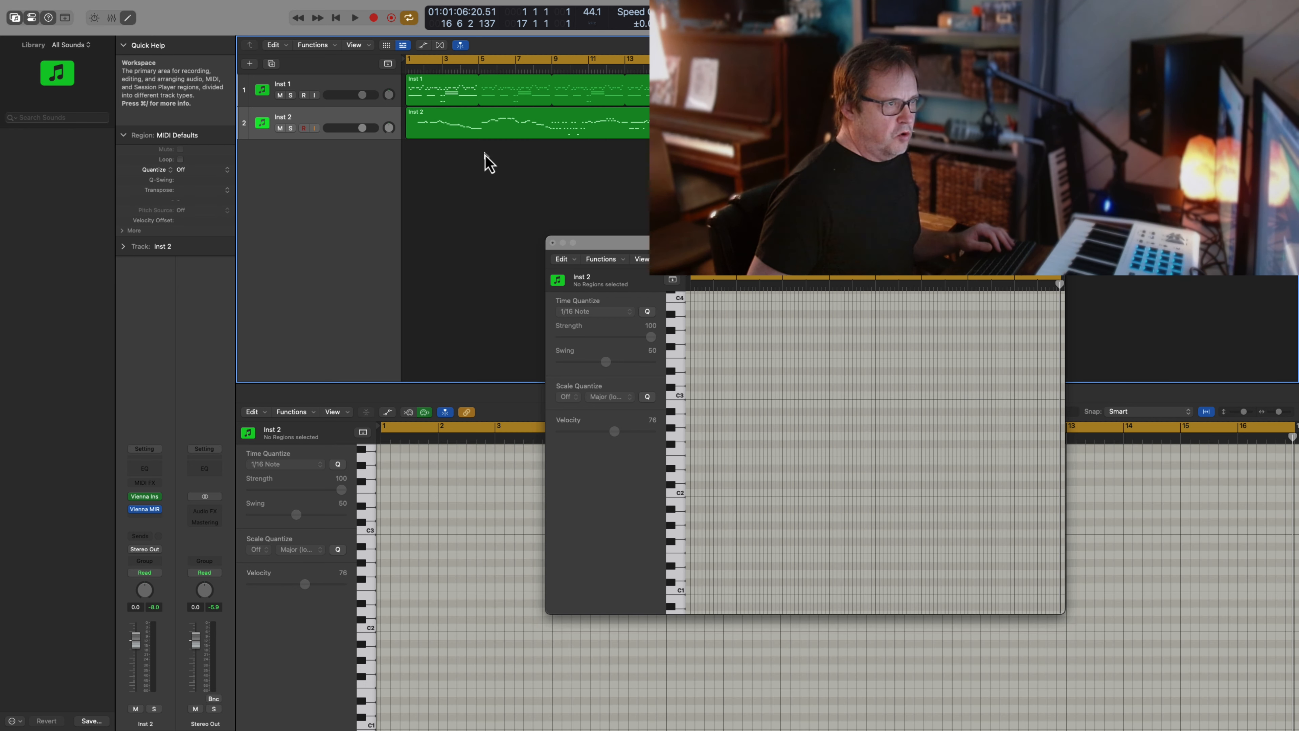
Step: Open the Inst 2 region in the Piano Roll and quantize all its notes to 1/16 Note
left_click(482, 125)
double_click(483, 125)
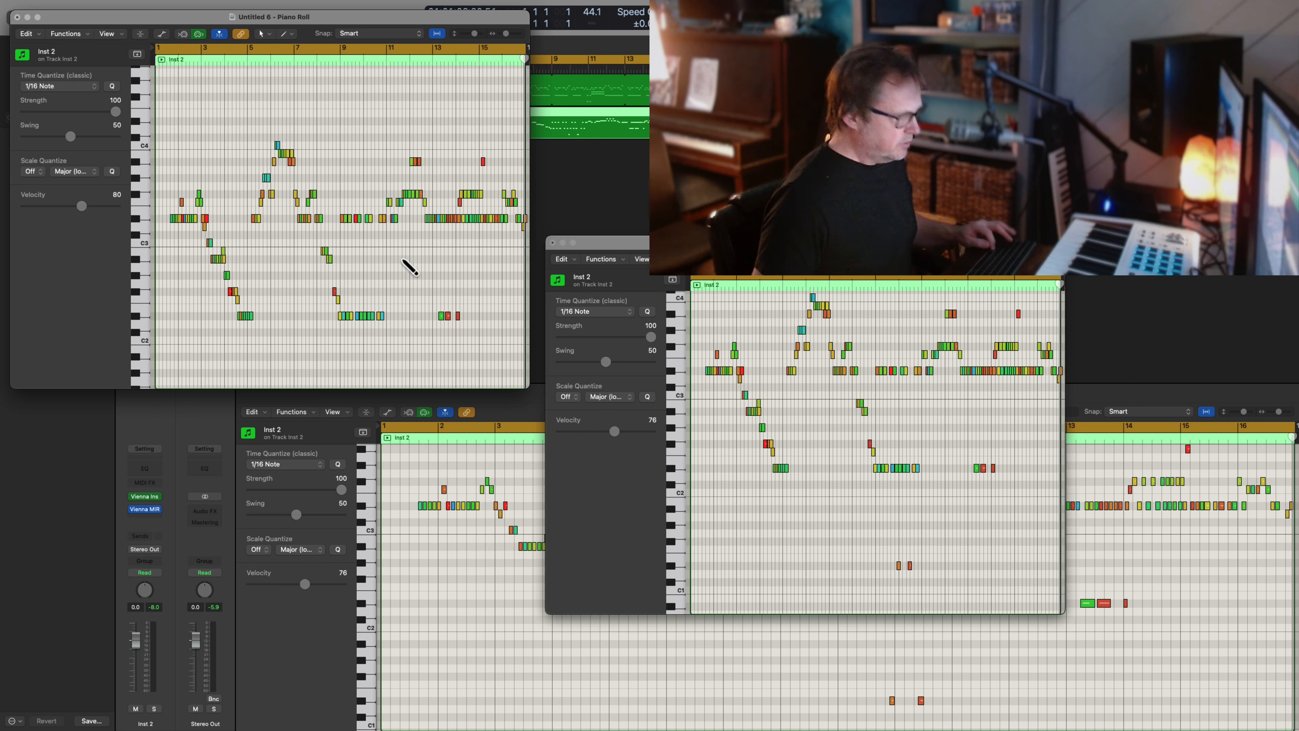
key("super+a")
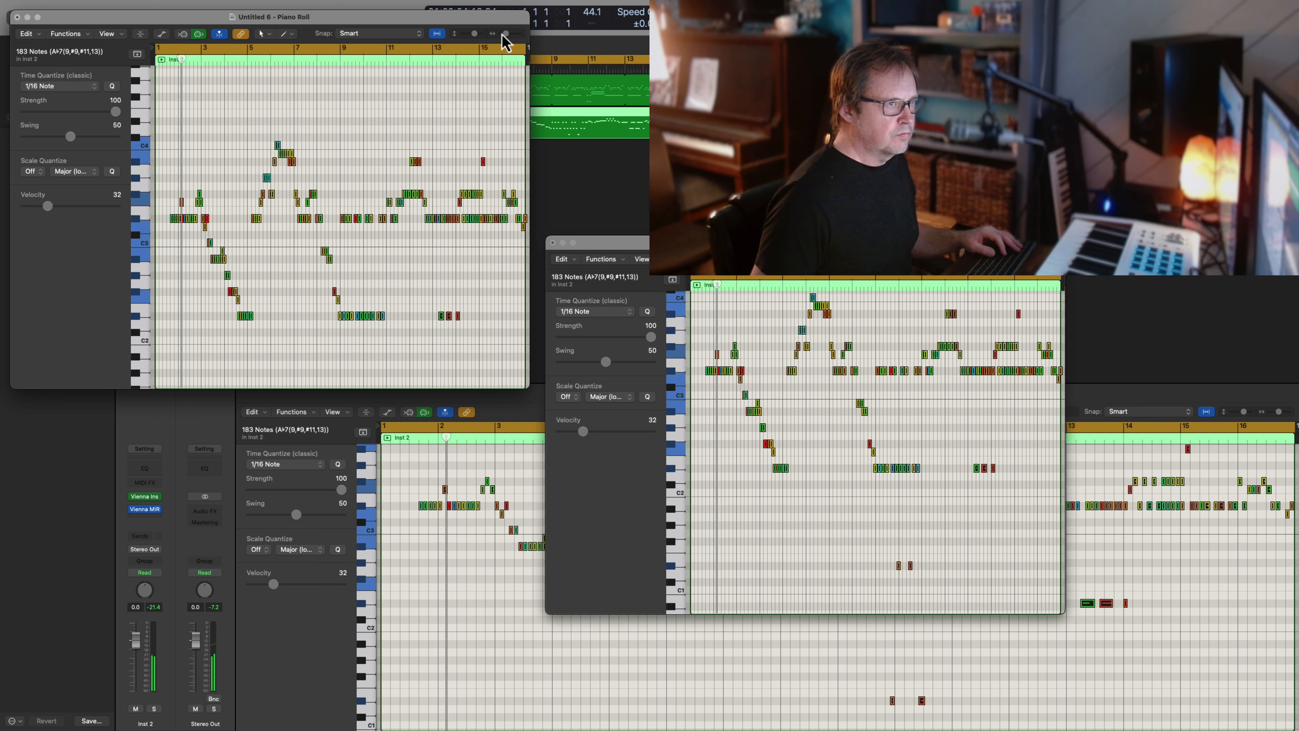
Step: Mute the two short notes just after the start of bar 3 in Inst 2, cycling bars 3 to 5 to check the passage
left_click_drag(507, 34, 510, 34)
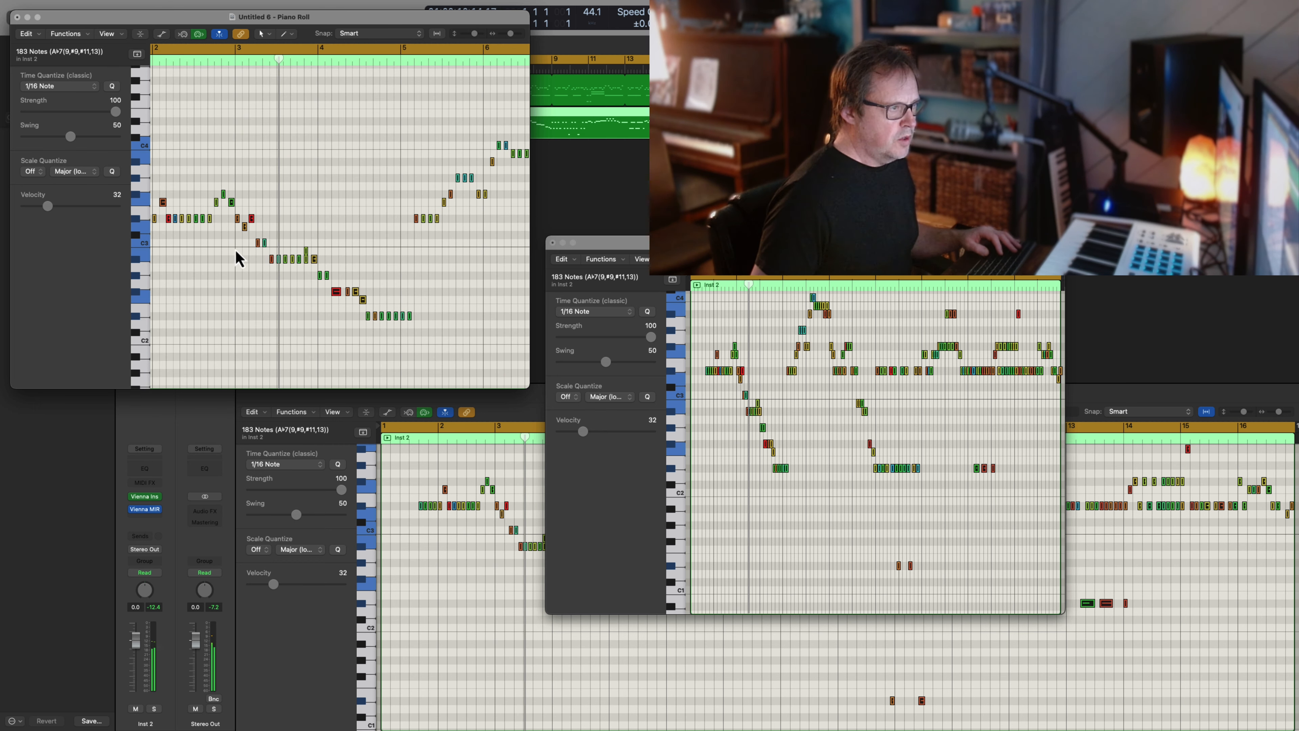
left_click_drag(245, 241, 265, 238)
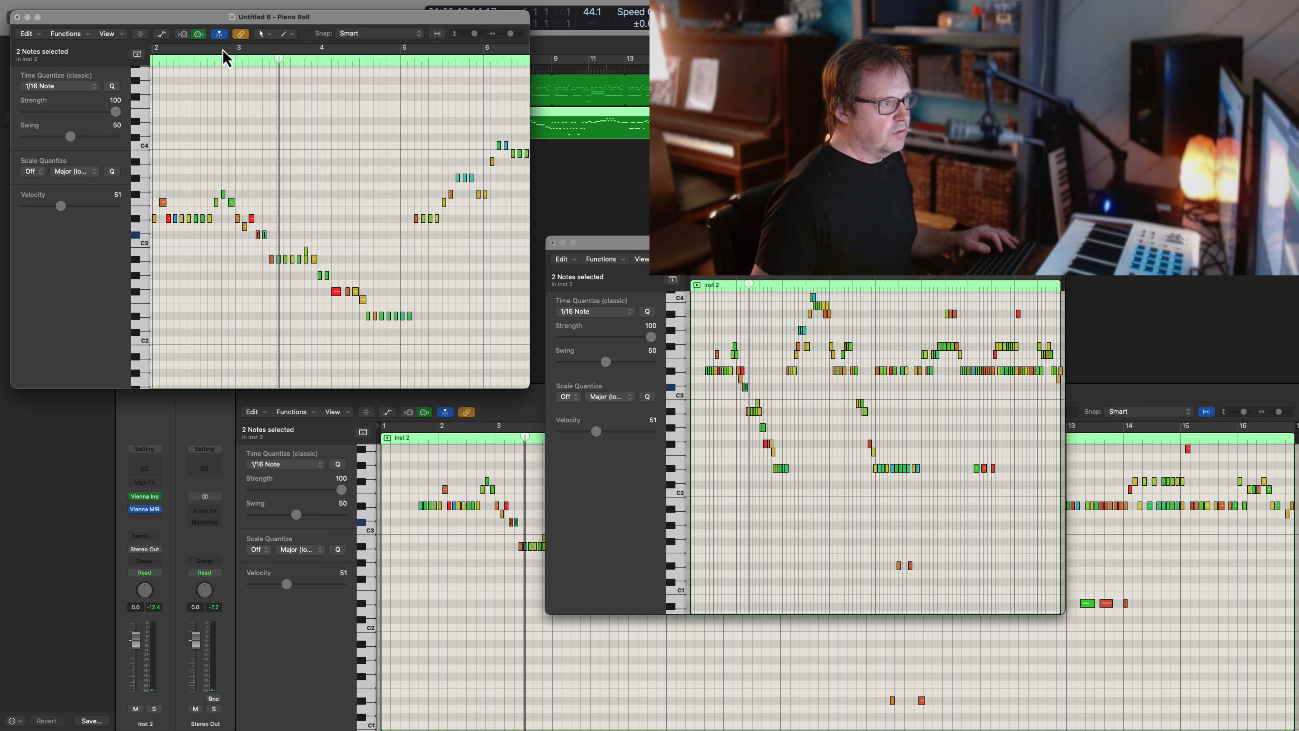
left_click_drag(222, 50, 392, 81)
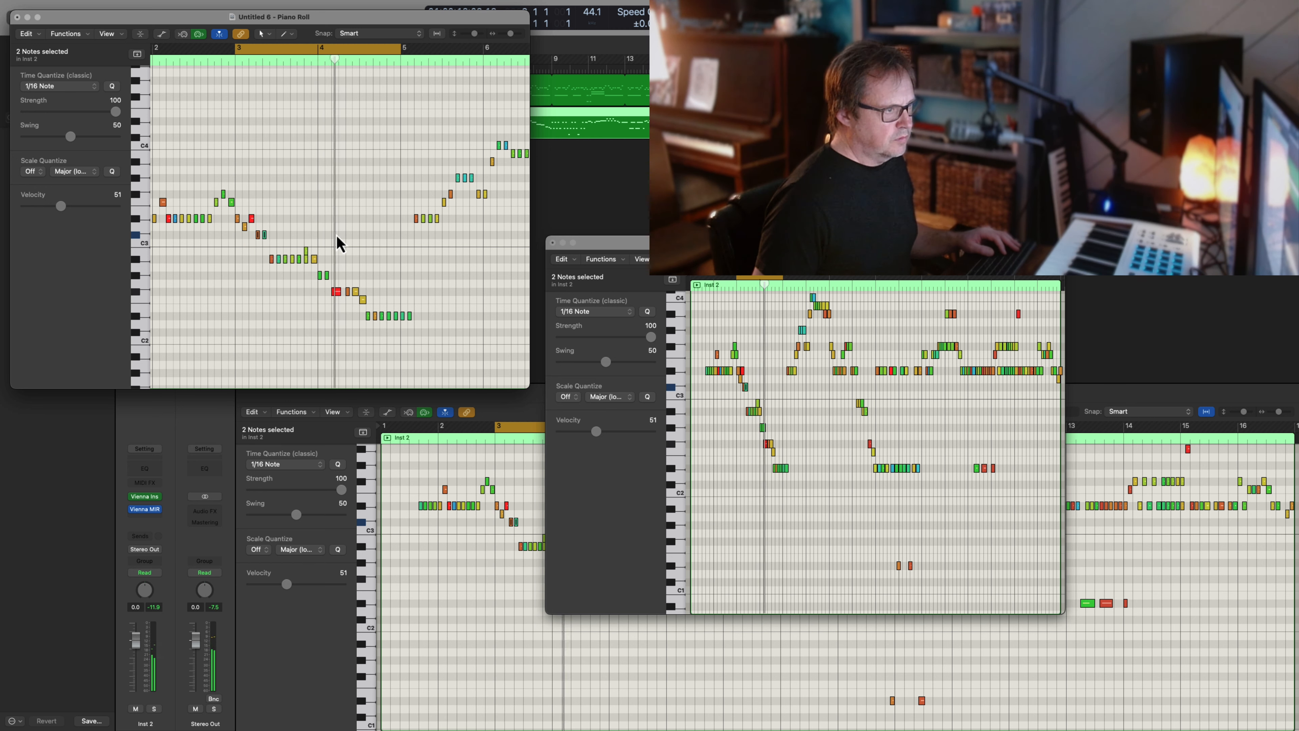
scroll(362, 330, "right", 3)
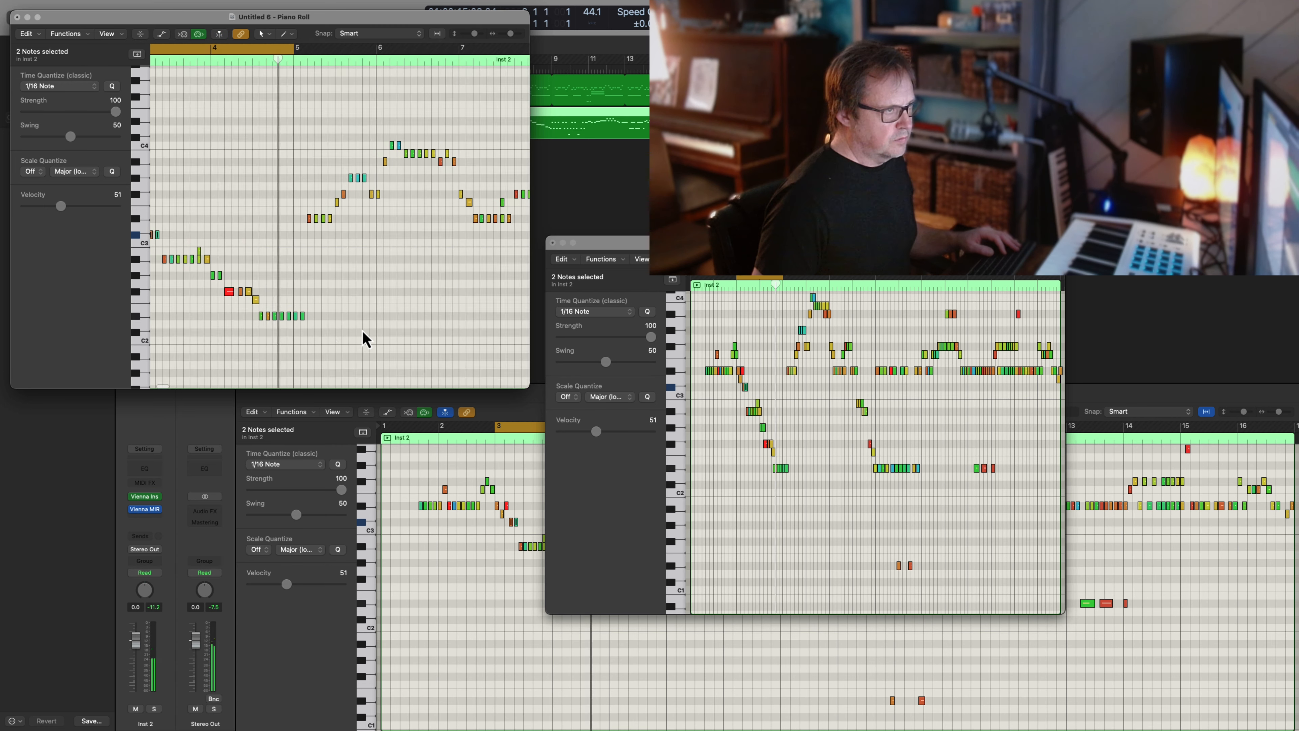
scroll(362, 330, "right", 1)
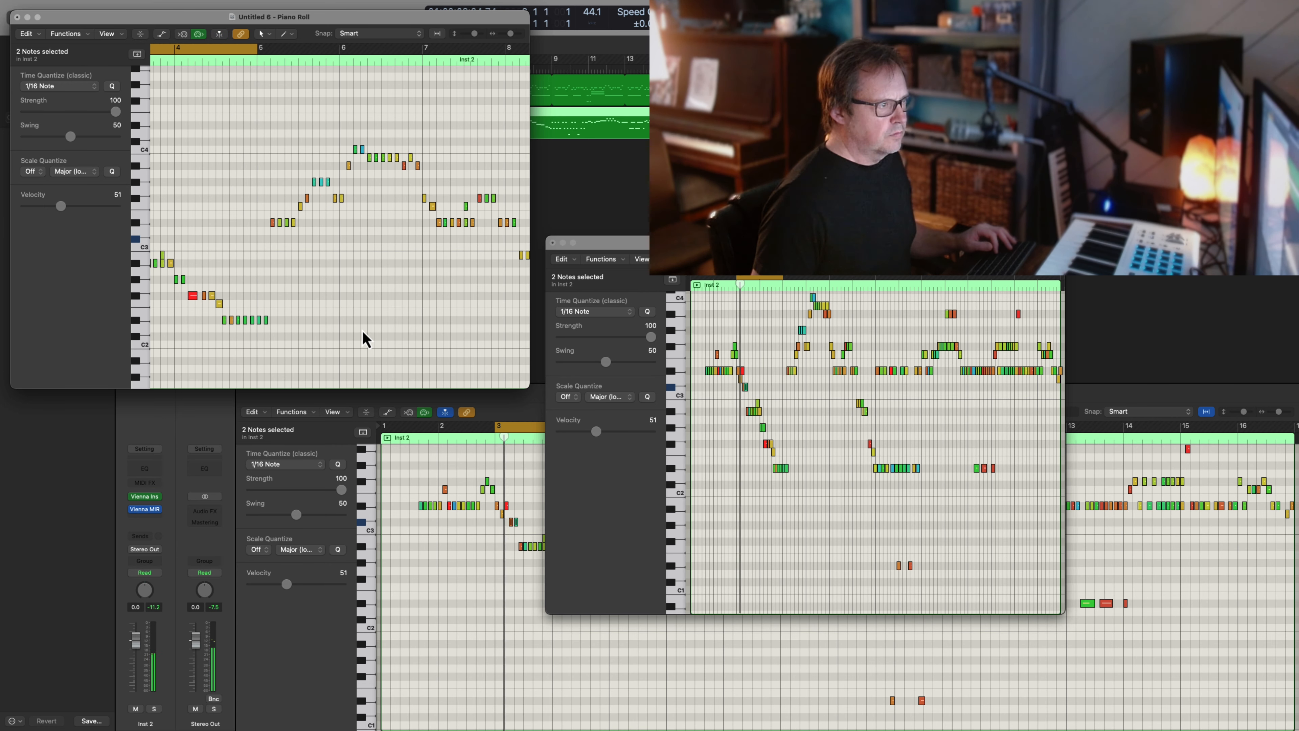
scroll(362, 330, "left", 4)
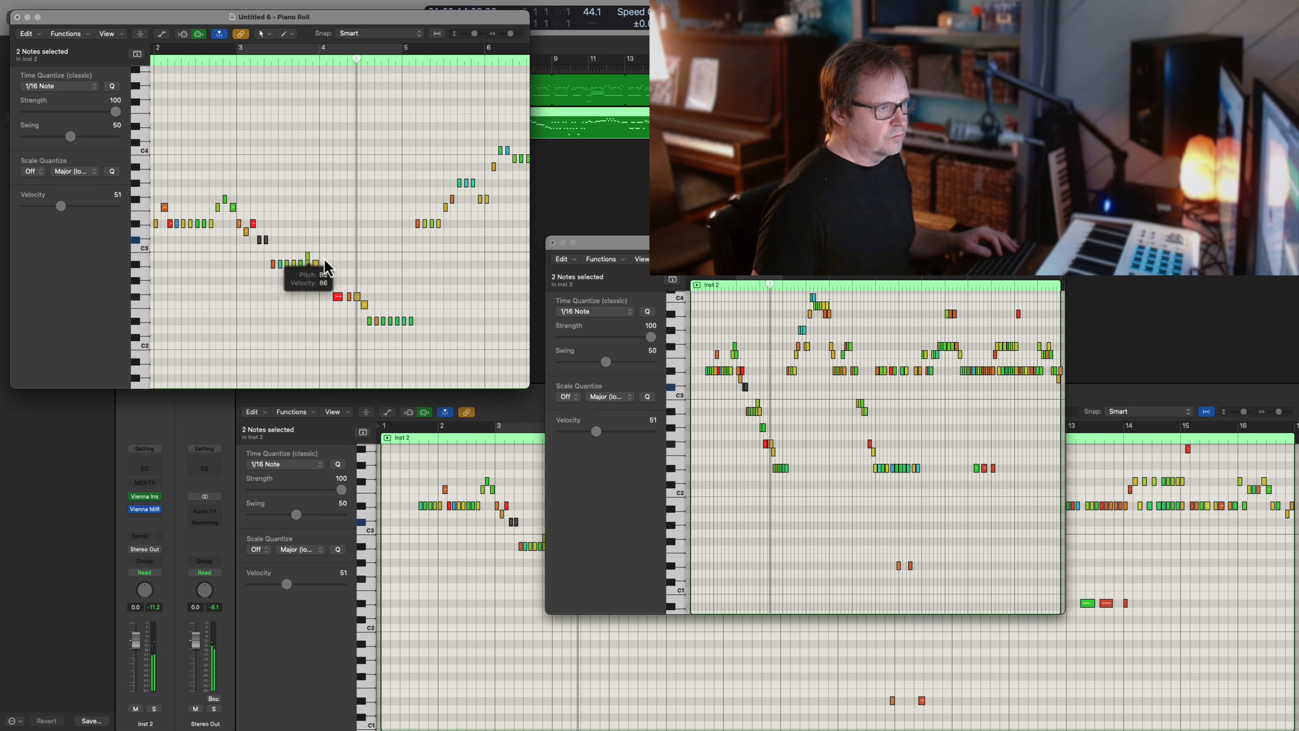
Step: Mute the two C4 notes at the start of bar 6 in the Inst 2 region
scroll(360, 266, "right", 3)
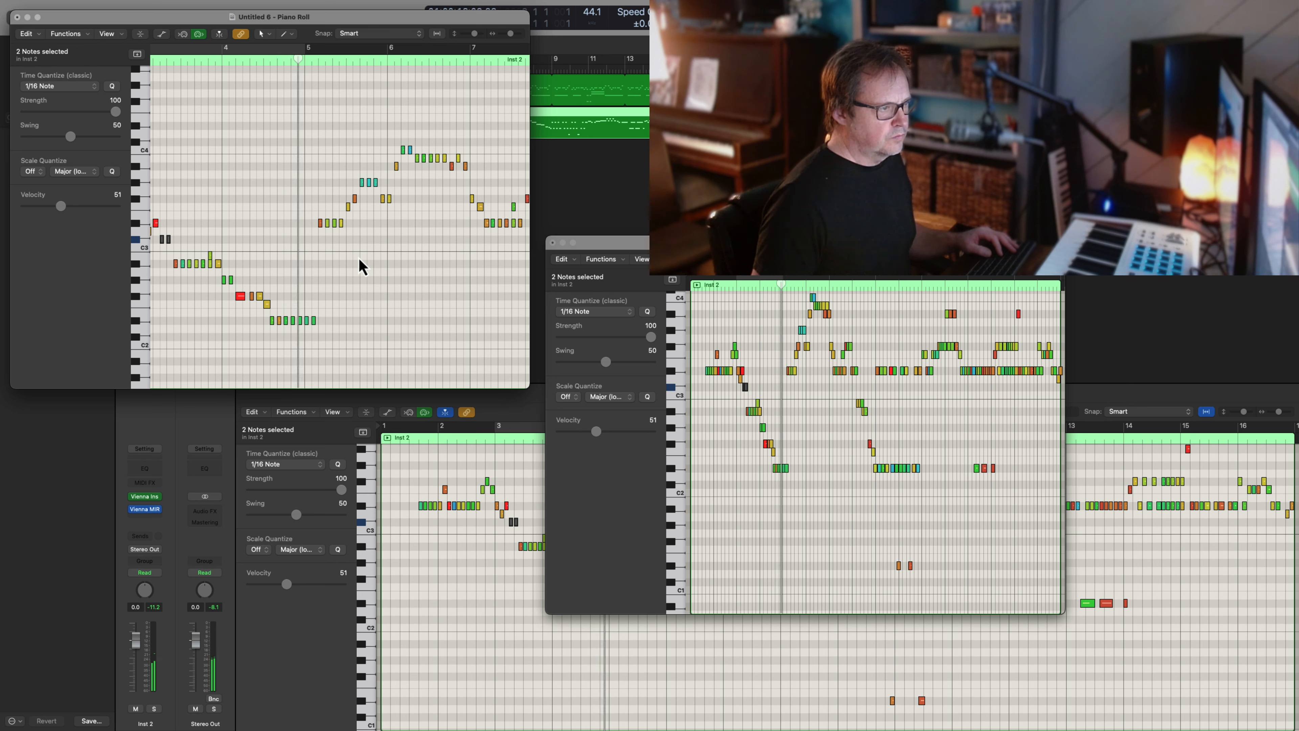
scroll(359, 267, "right", 1)
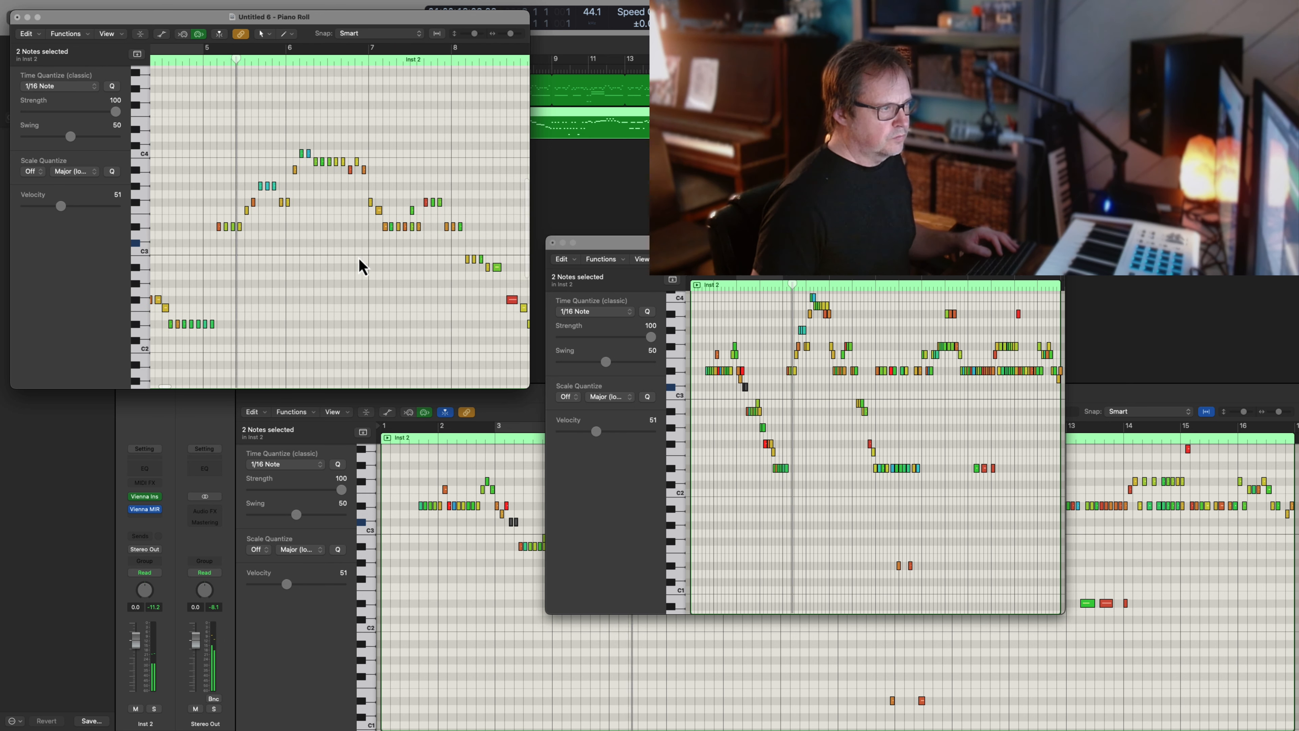
scroll(358, 261, "down", 1)
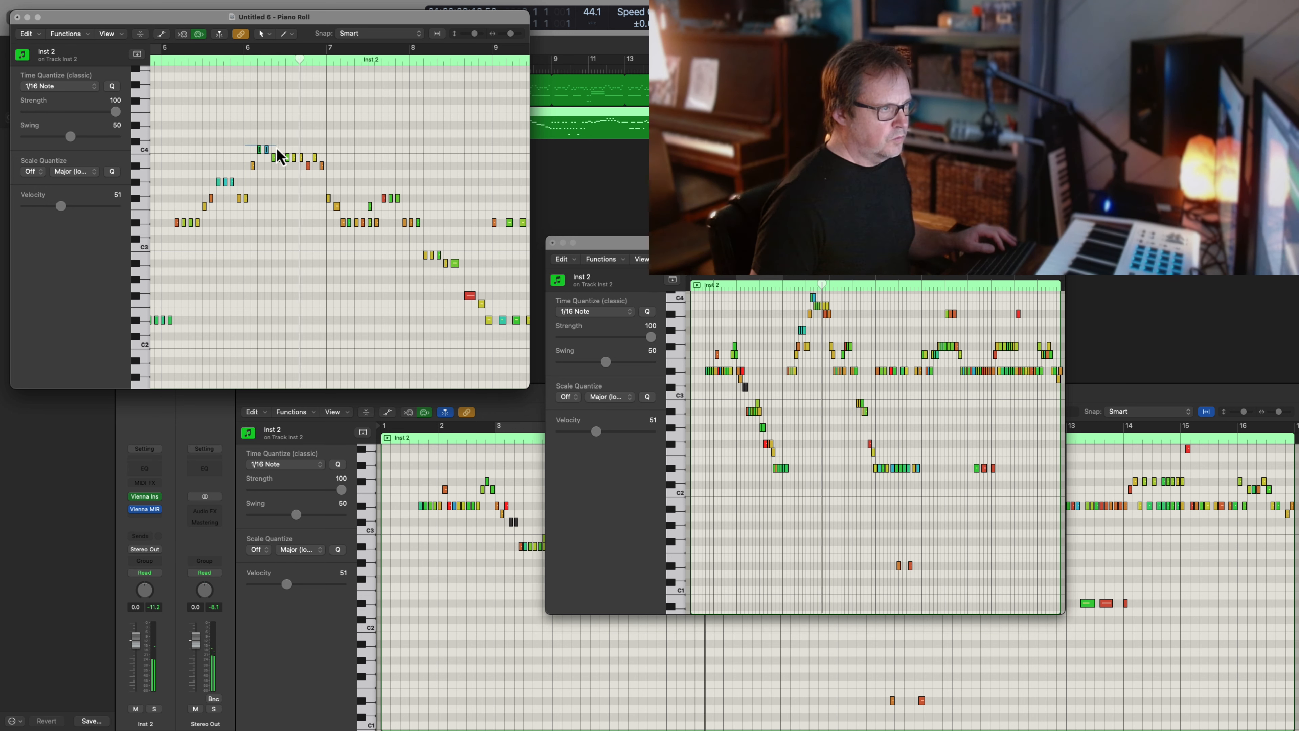
left_click_drag(276, 147, 276, 148)
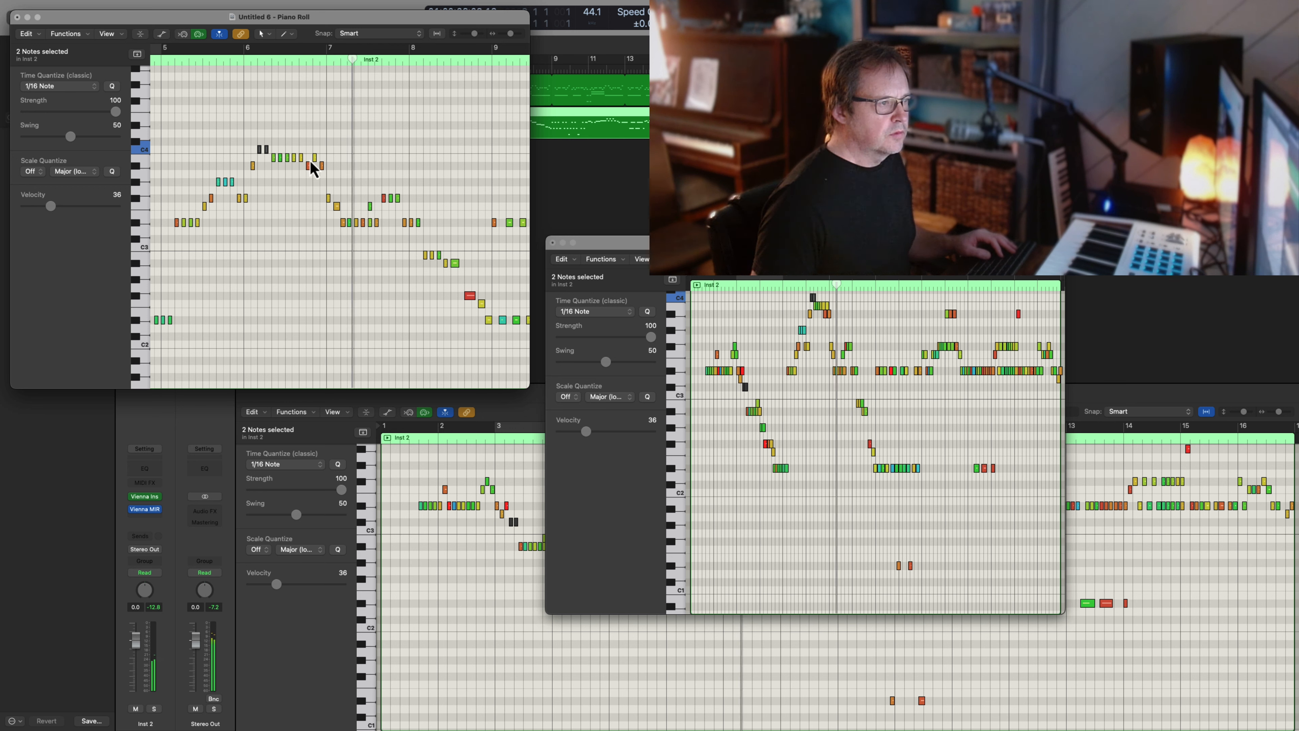
Step: Follow the playback of the Inst 2 region from bar 7 to bar 16 and check its notes for playing mistakes
scroll(368, 207, "right", 3)
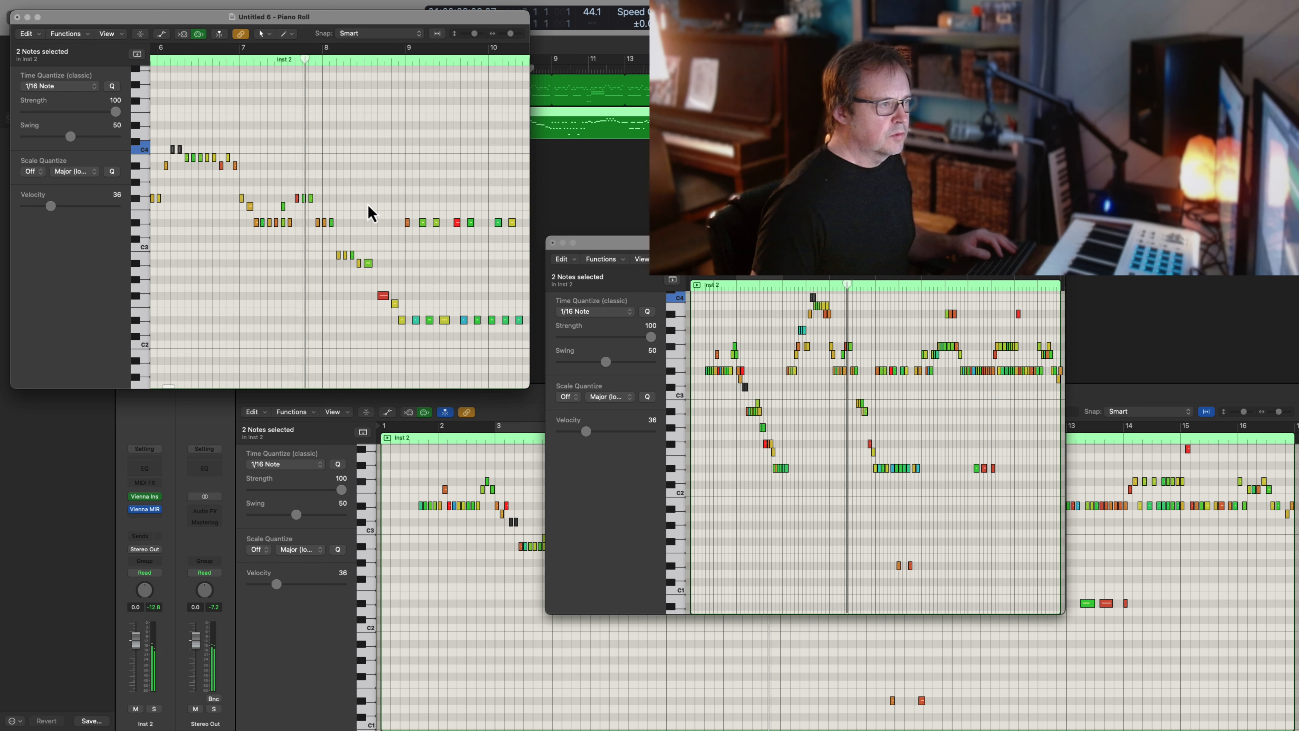
scroll(371, 212, "right", 3)
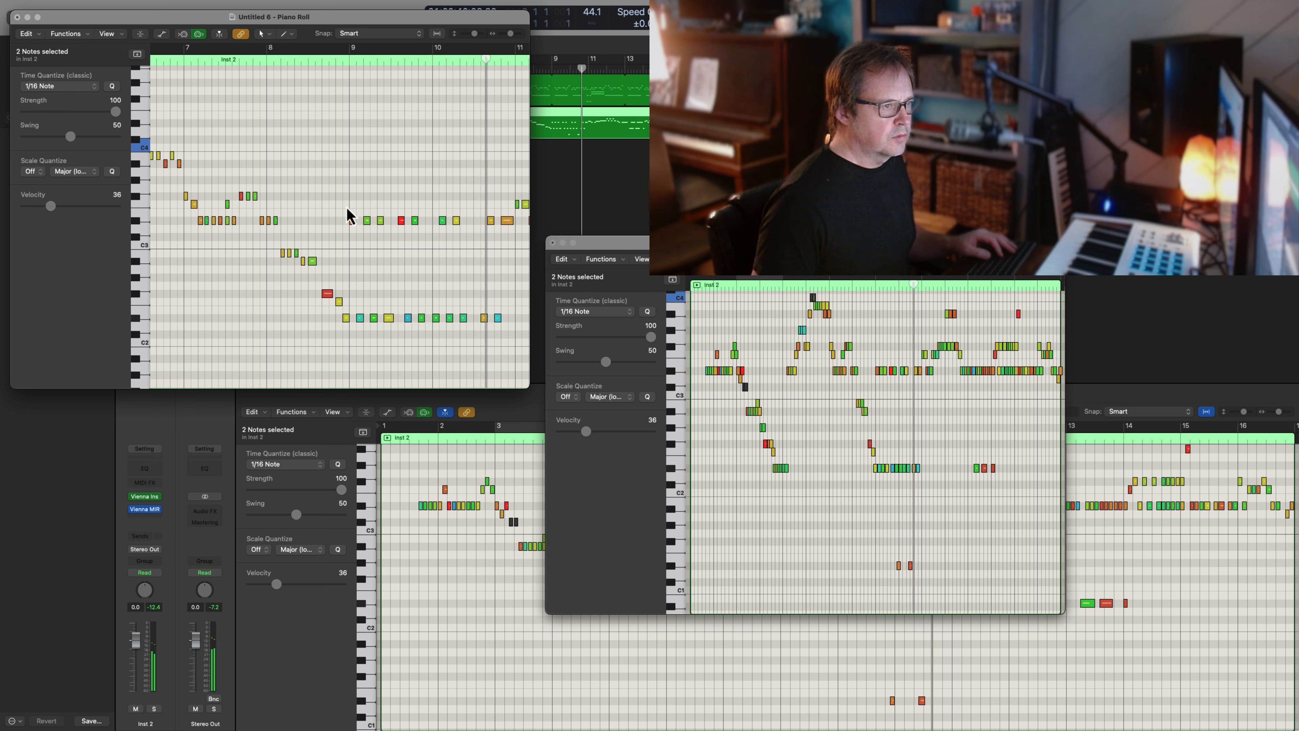
scroll(325, 215, "right", 5)
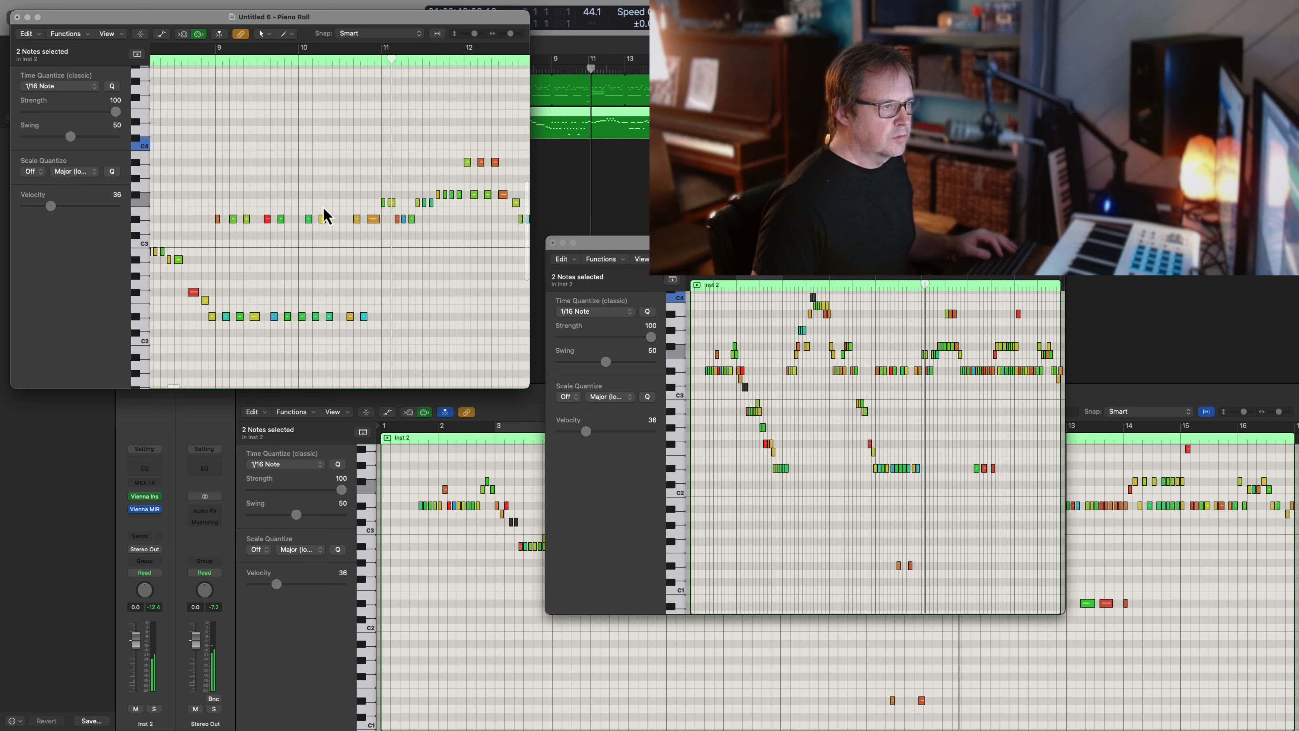
scroll(323, 207, "right", 3)
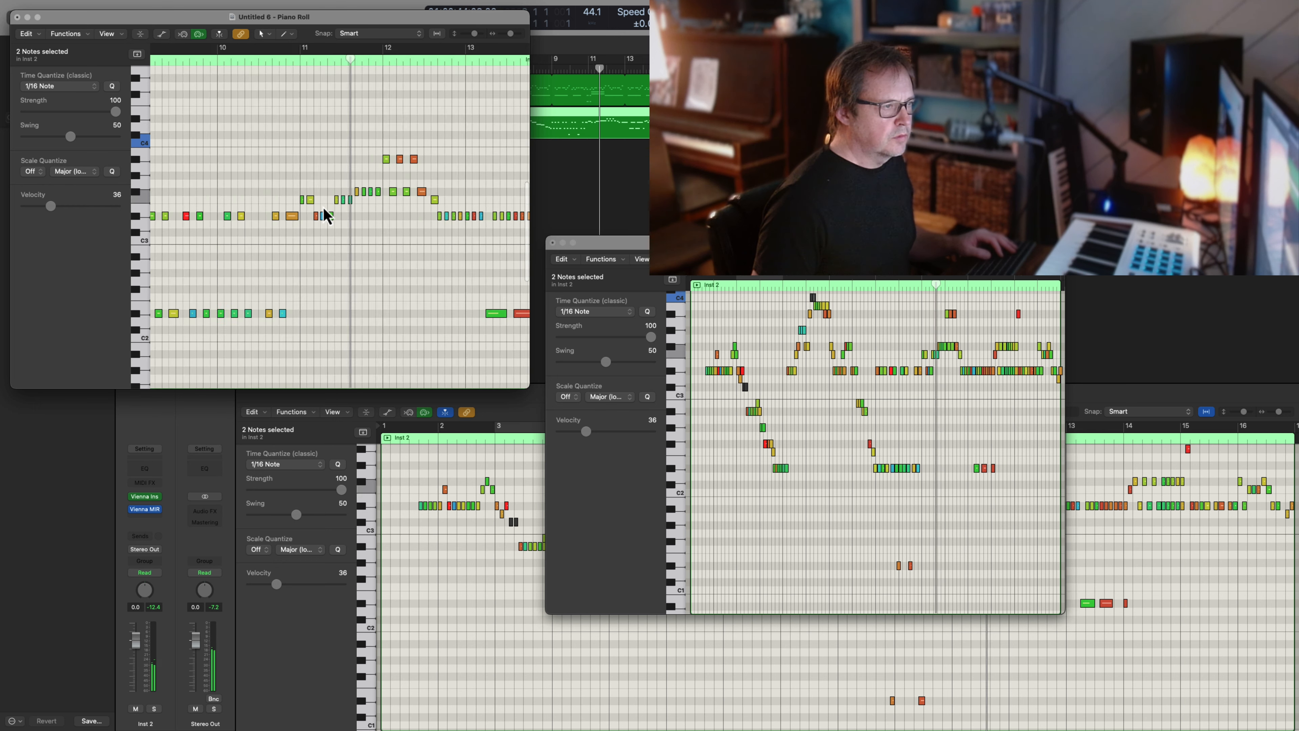
scroll(323, 206, "right", 2)
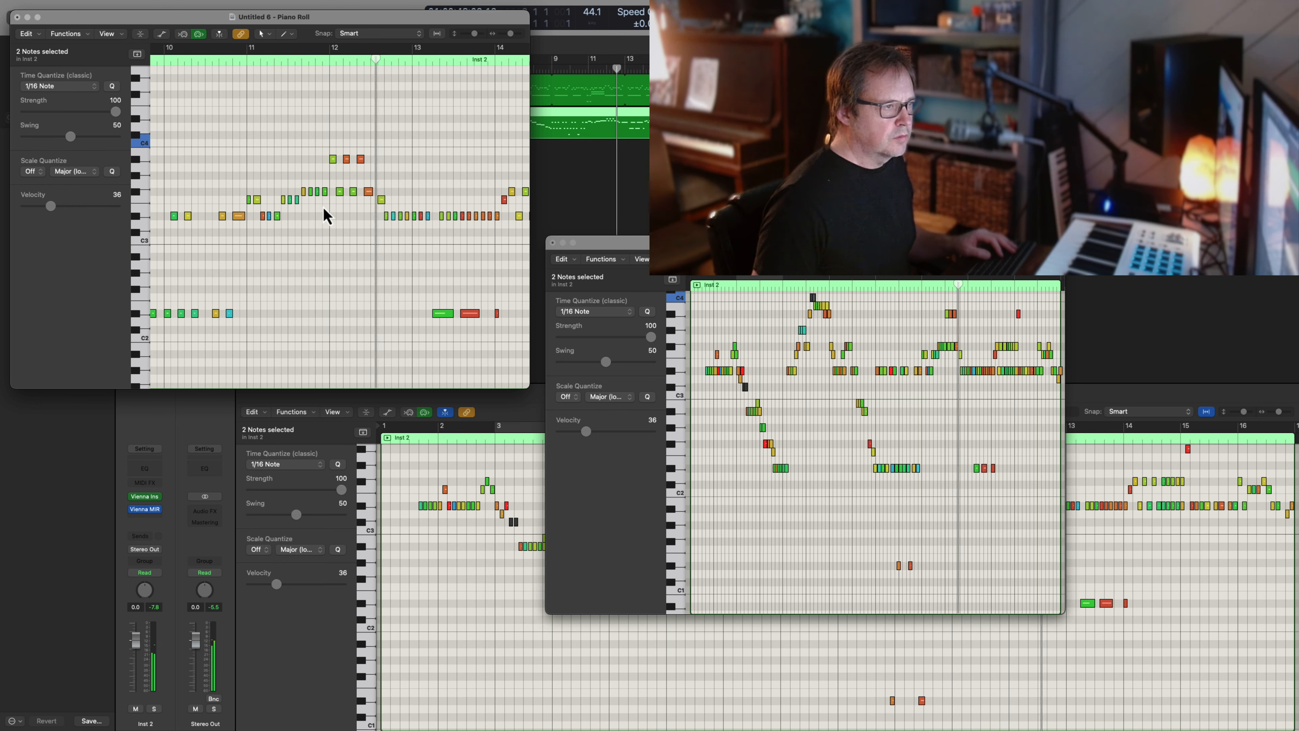
scroll(326, 216, "right", 3)
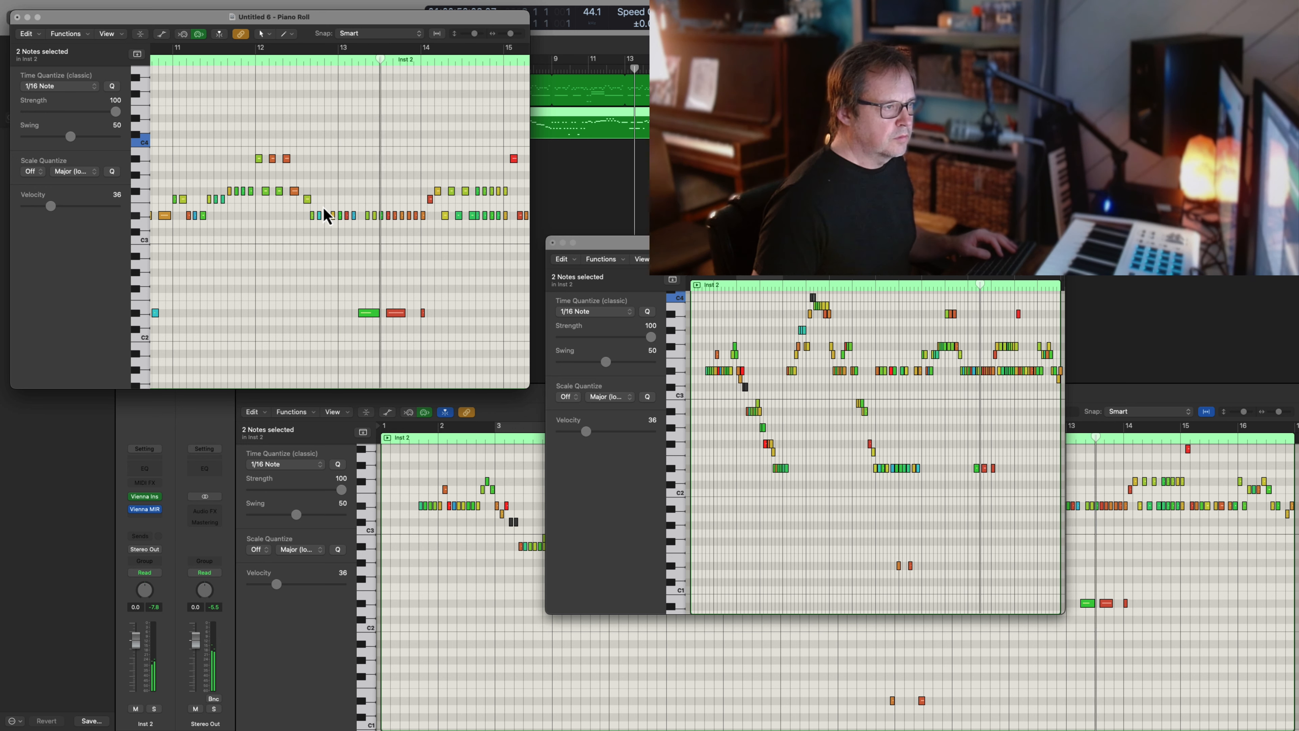
scroll(327, 215, "right", 2)
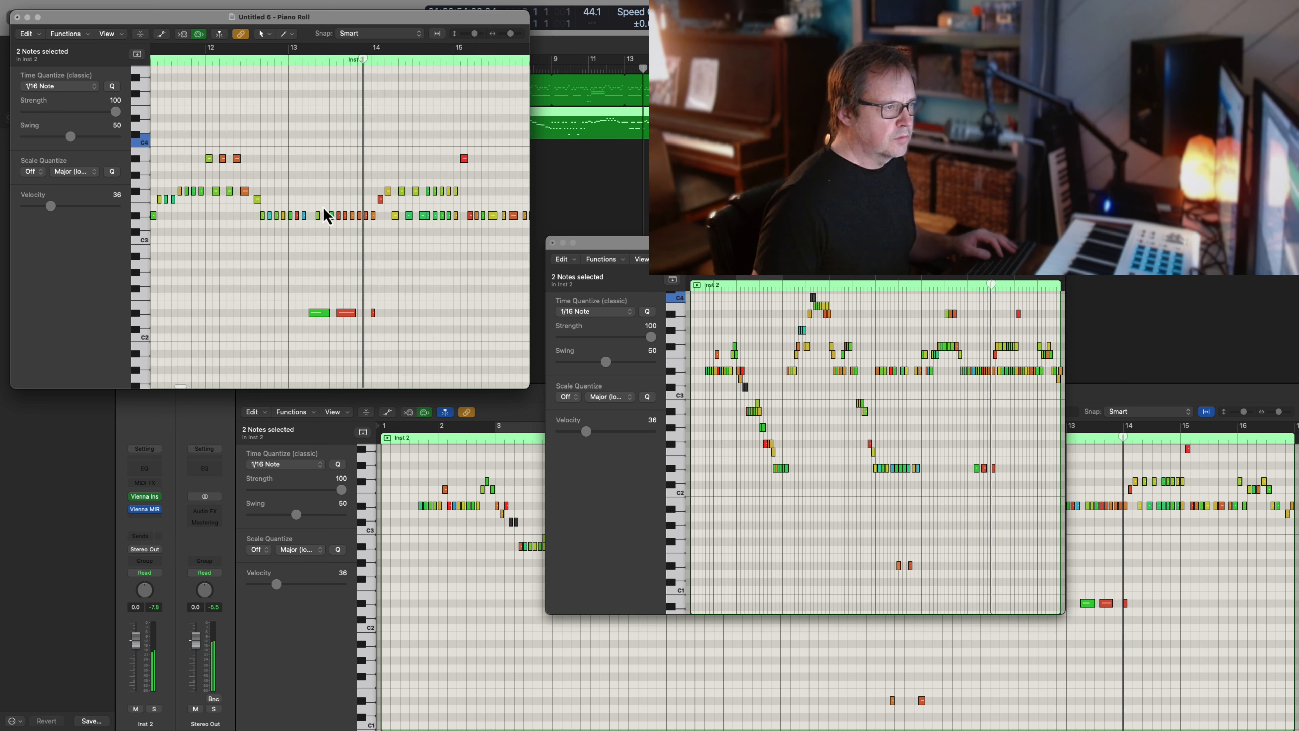
scroll(326, 215, "right", 1)
scroll(326, 215, "right", 1)
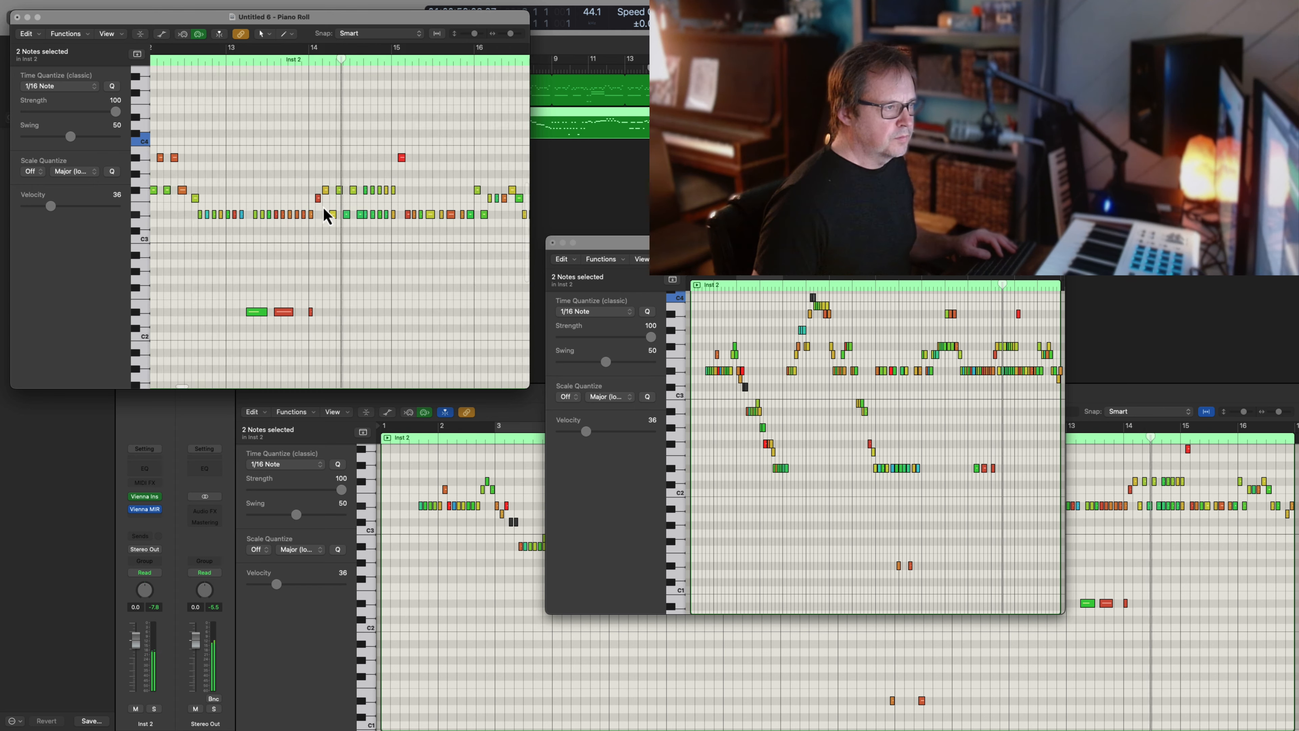
scroll(327, 215, "right", 1)
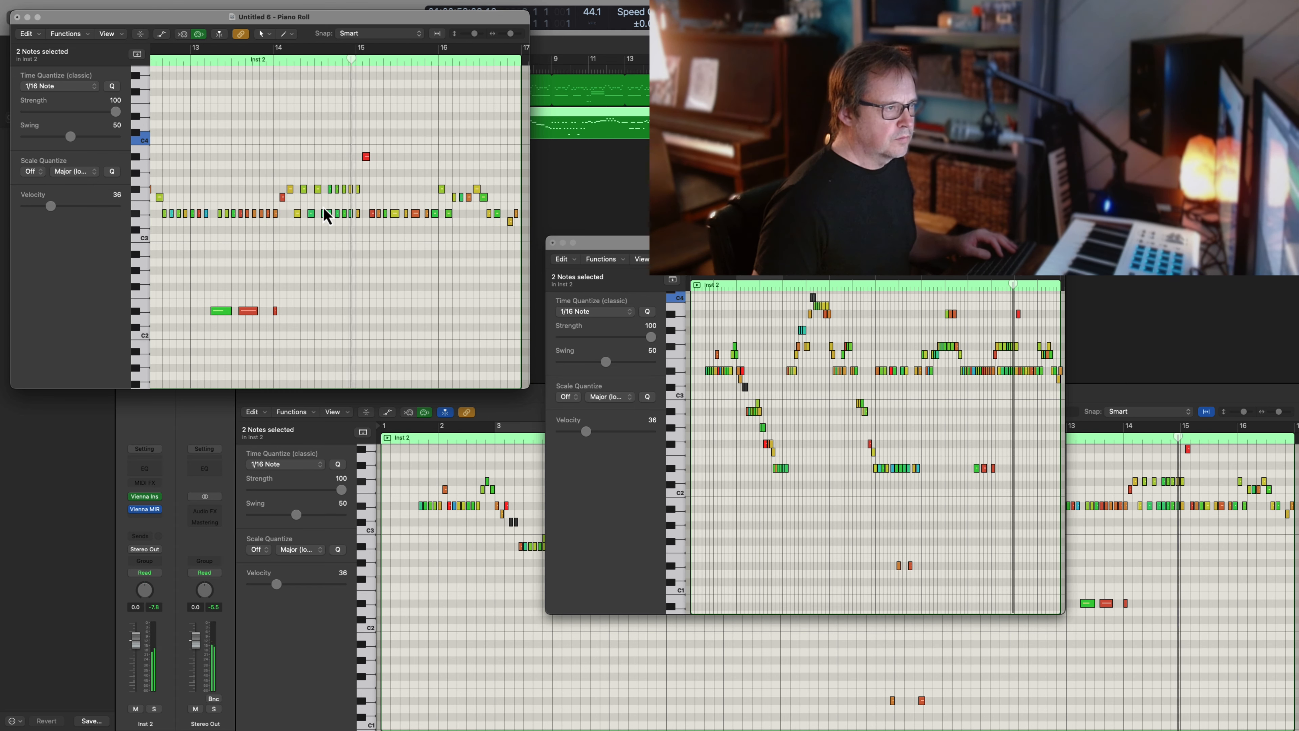
scroll(326, 215, "right", 1)
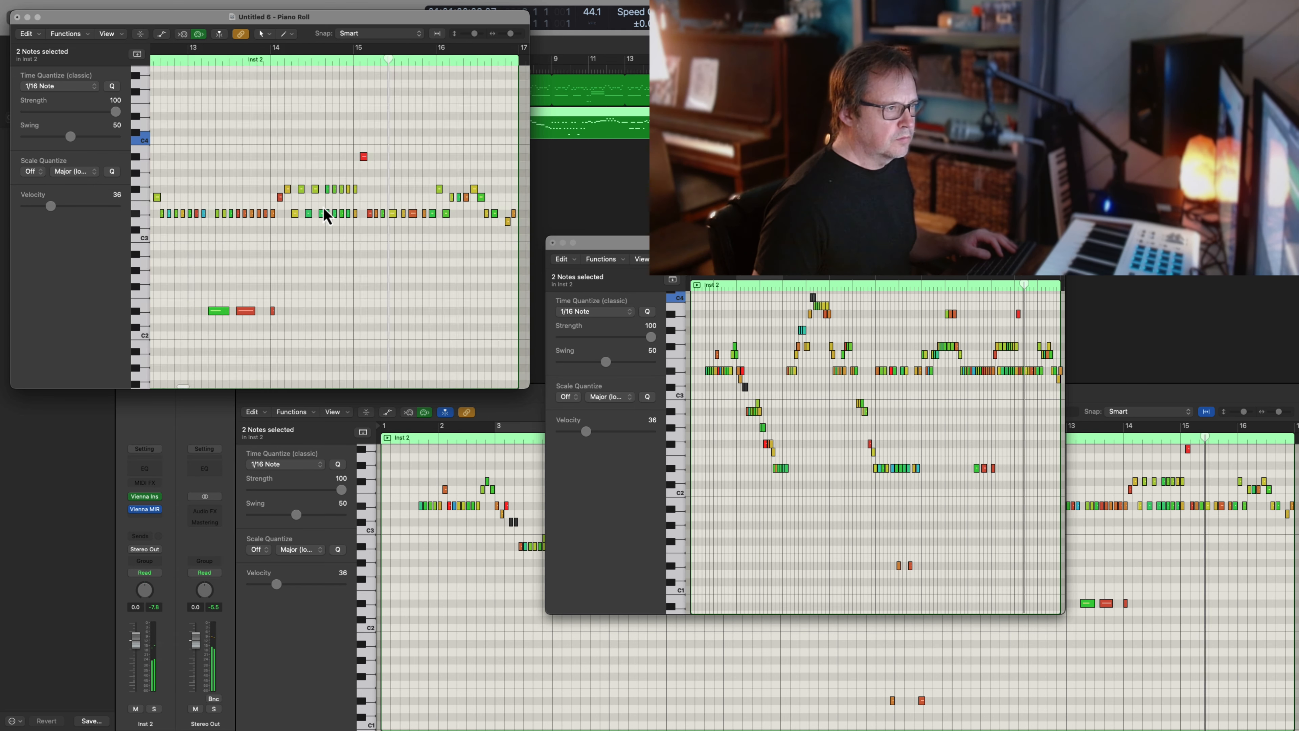
scroll(326, 215, "right", 2)
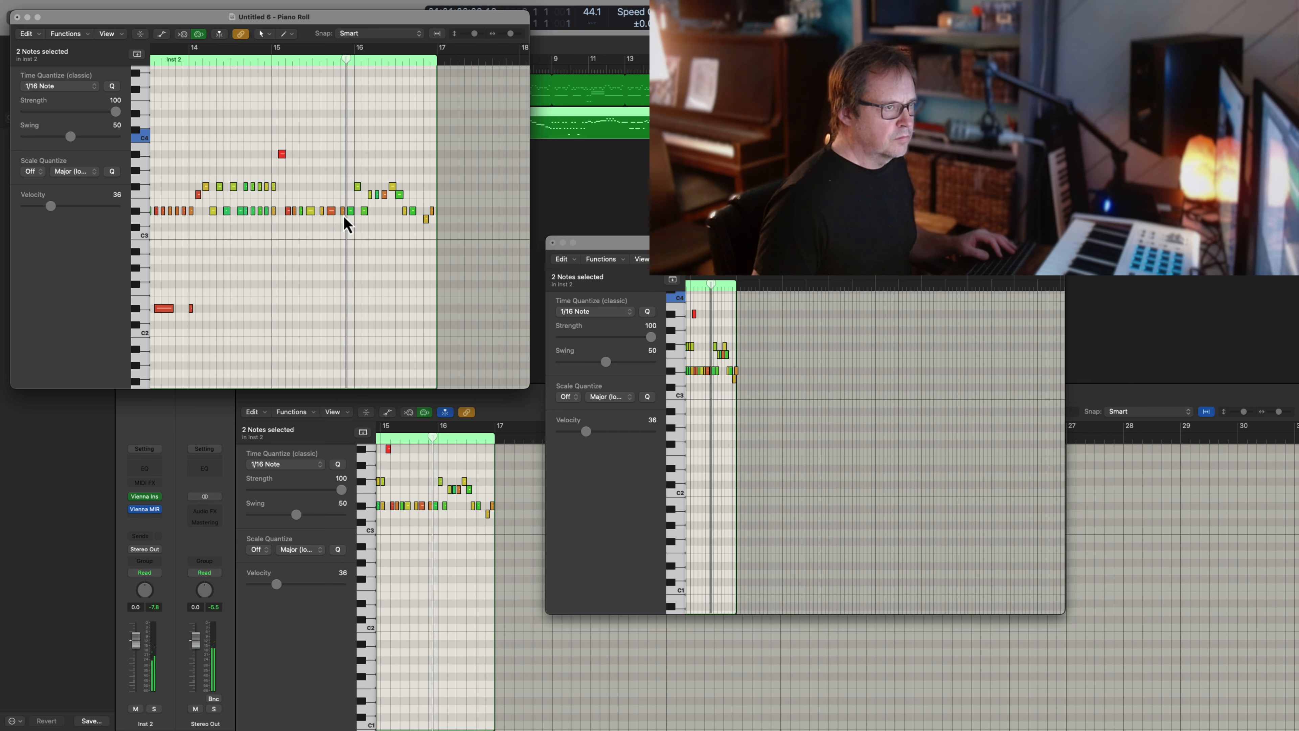
Step: Stop playback and close the floating Piano Roll window of the Inst 2 region
left_click(569, 194)
left_click(561, 117)
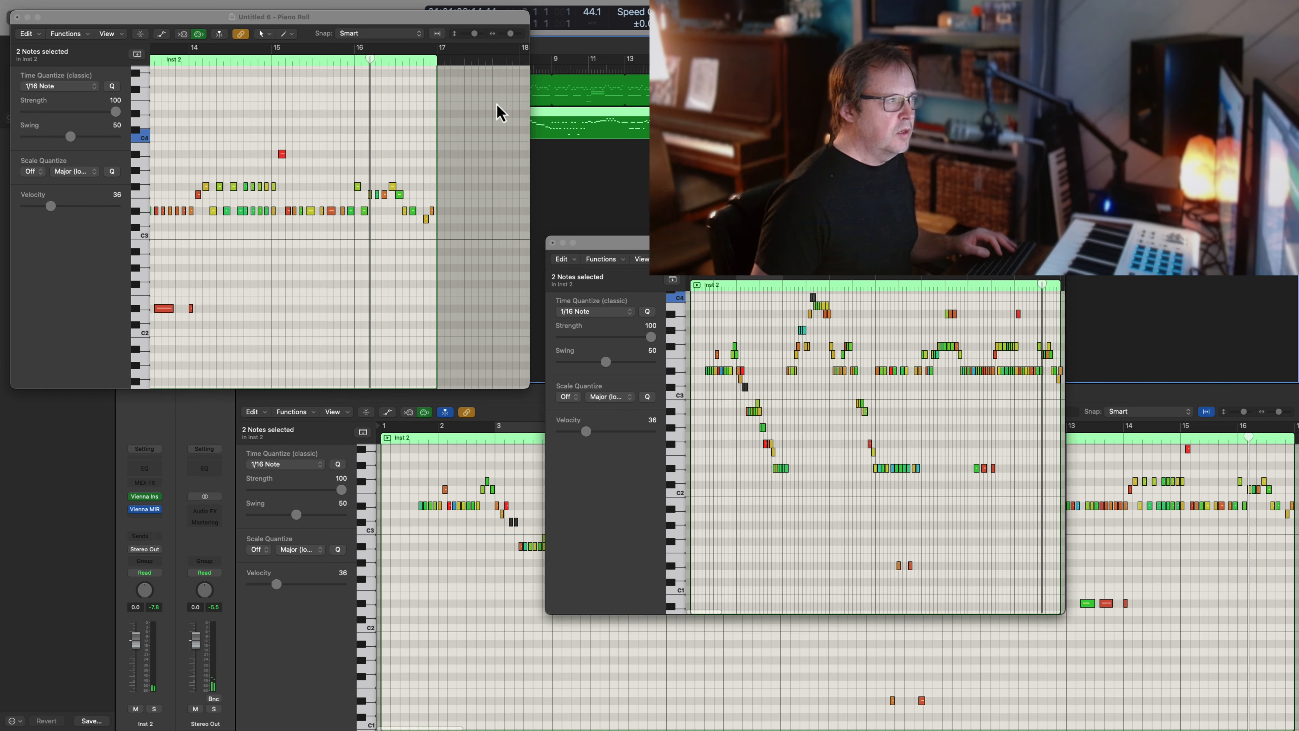
left_click(18, 18)
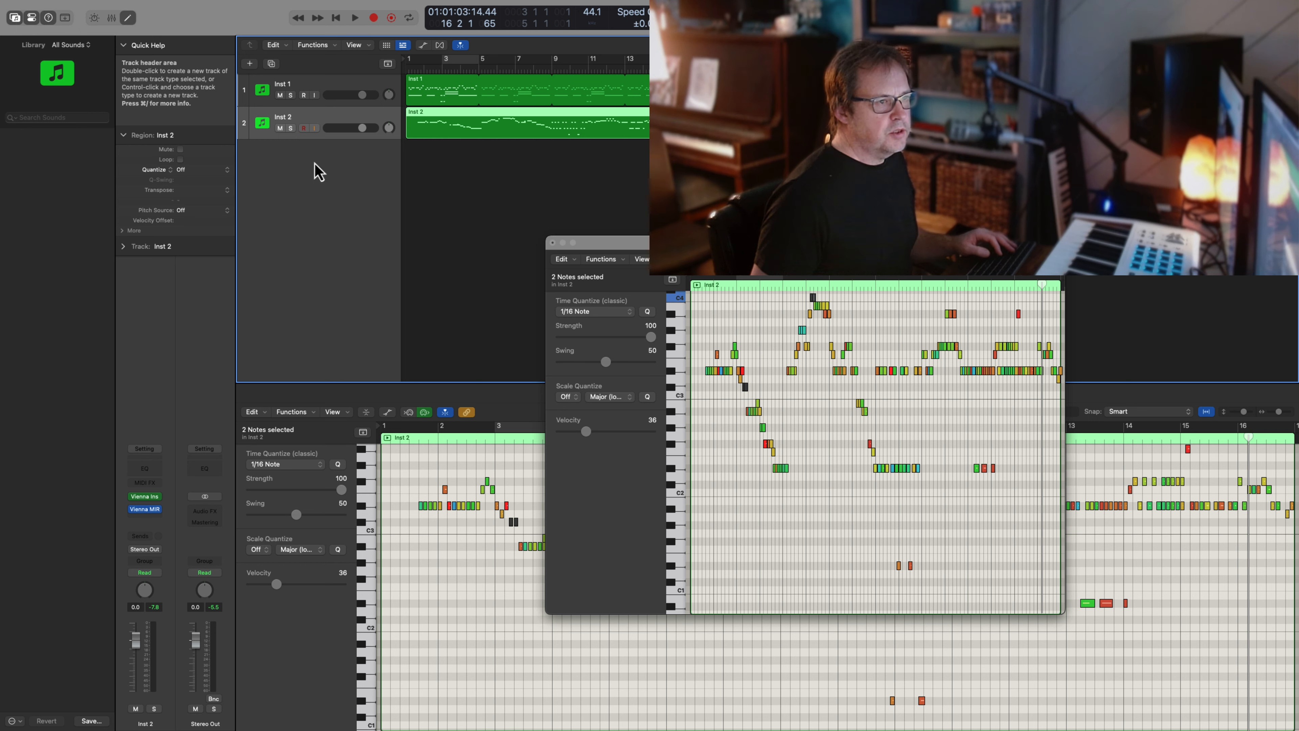
Step: Trim the start of the Inst 2 region to bar 9, copy the trimmed region to bar 1 and play it from the start
left_click_drag(408, 137, 553, 159)
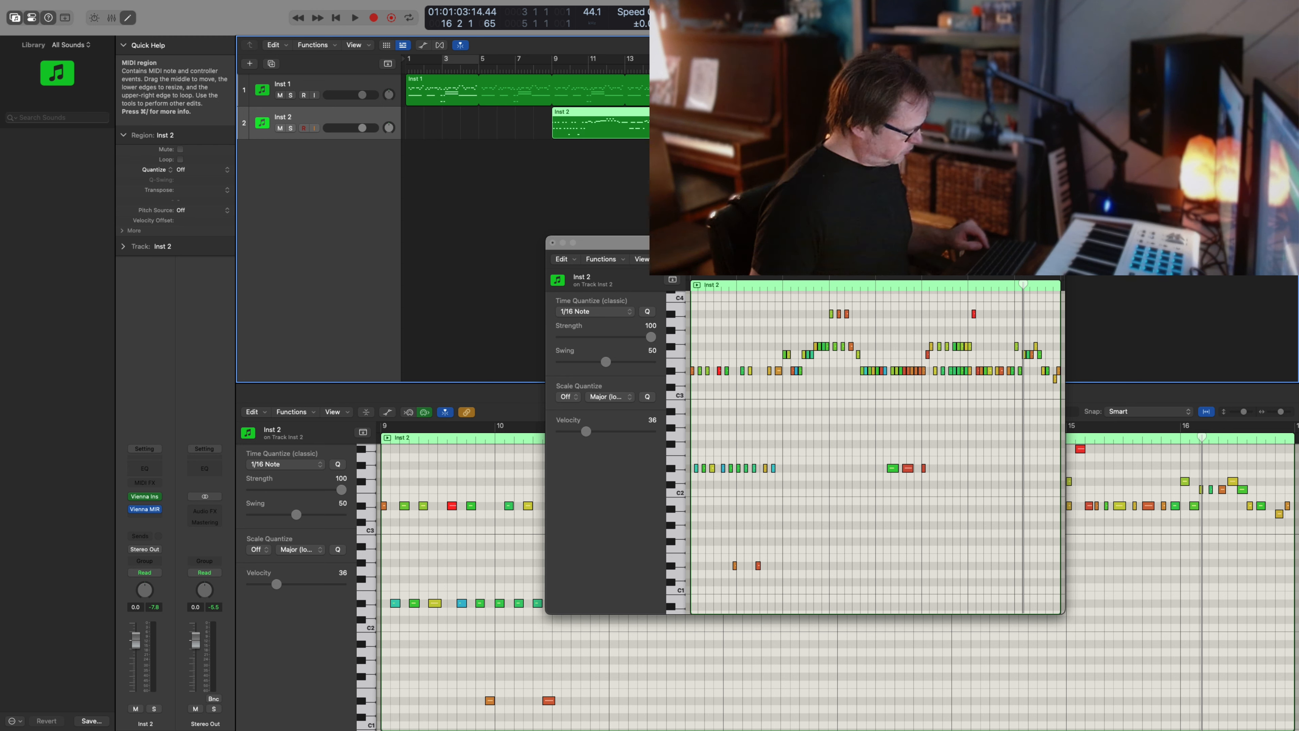
left_click_drag(588, 124, 446, 120)
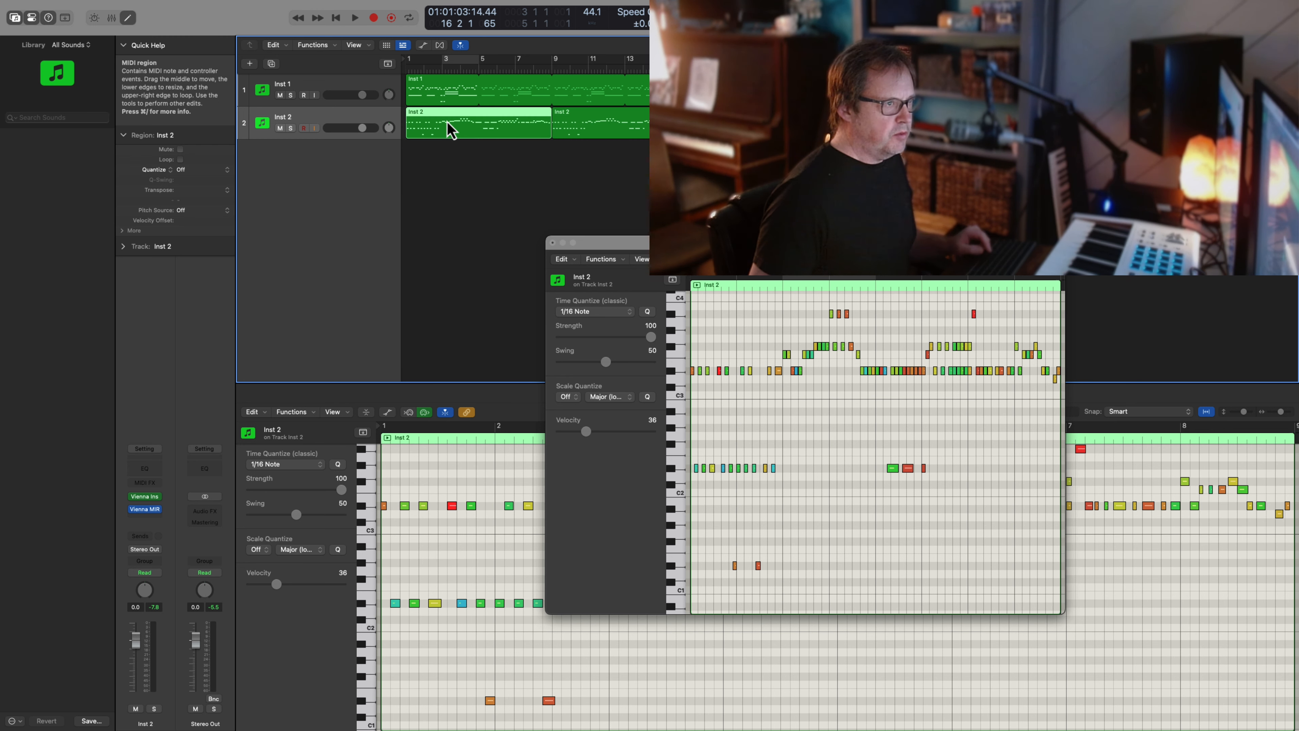
key("Return")
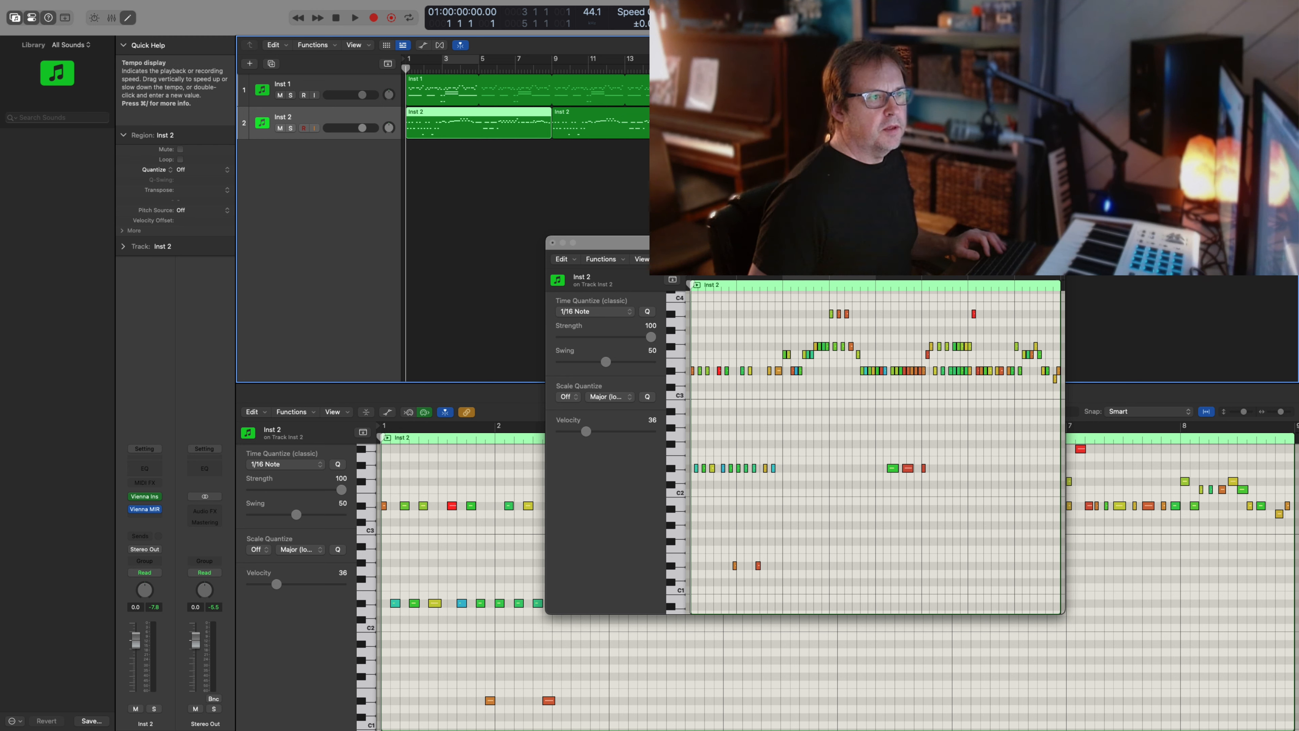
key("space")
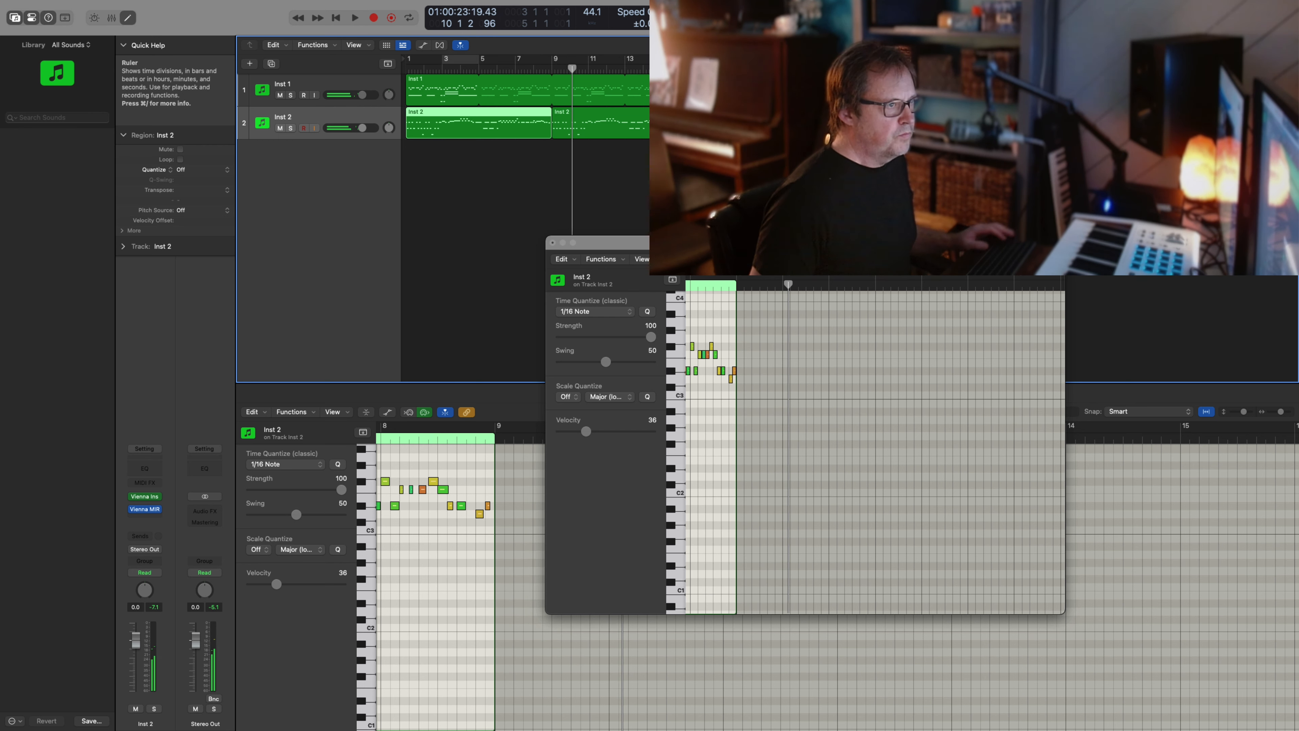
Step: Convert the loops of the Inst 1 region into separate regions and clear the region selection
right_click(457, 92)
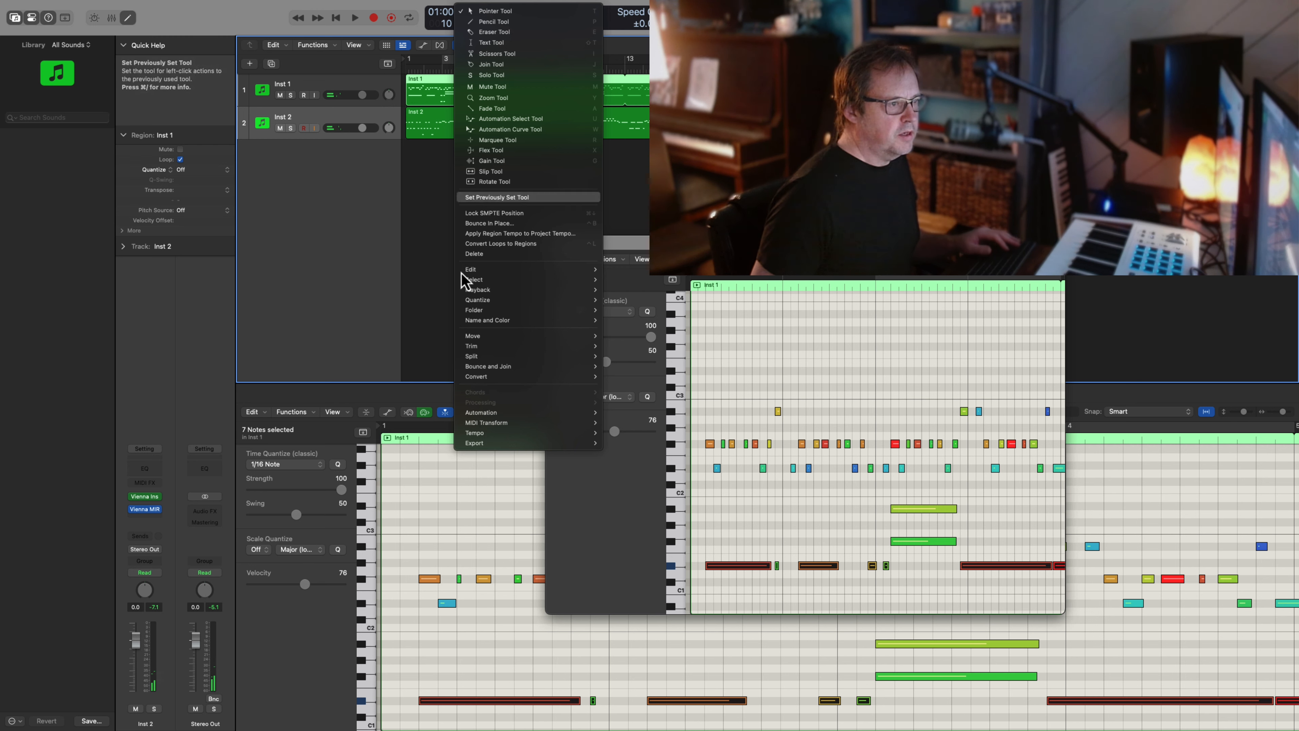
mouse_move(462, 291)
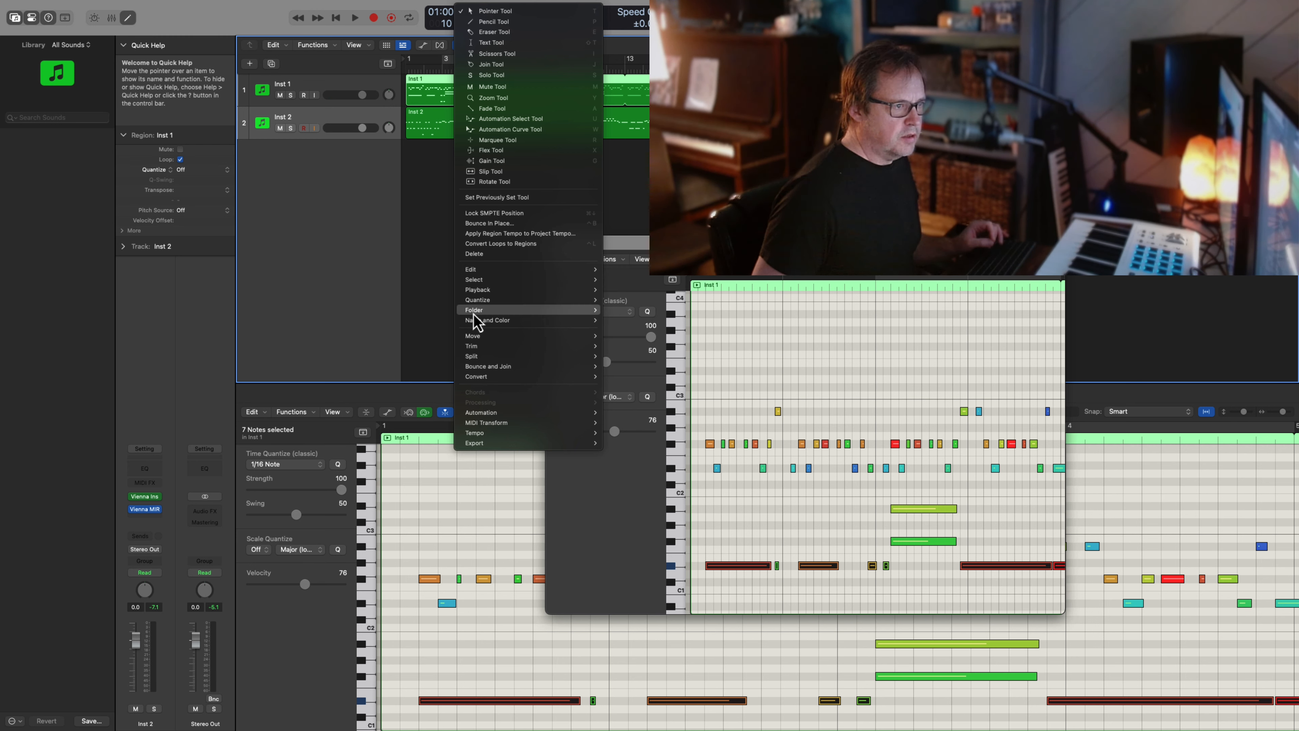
mouse_move(477, 338)
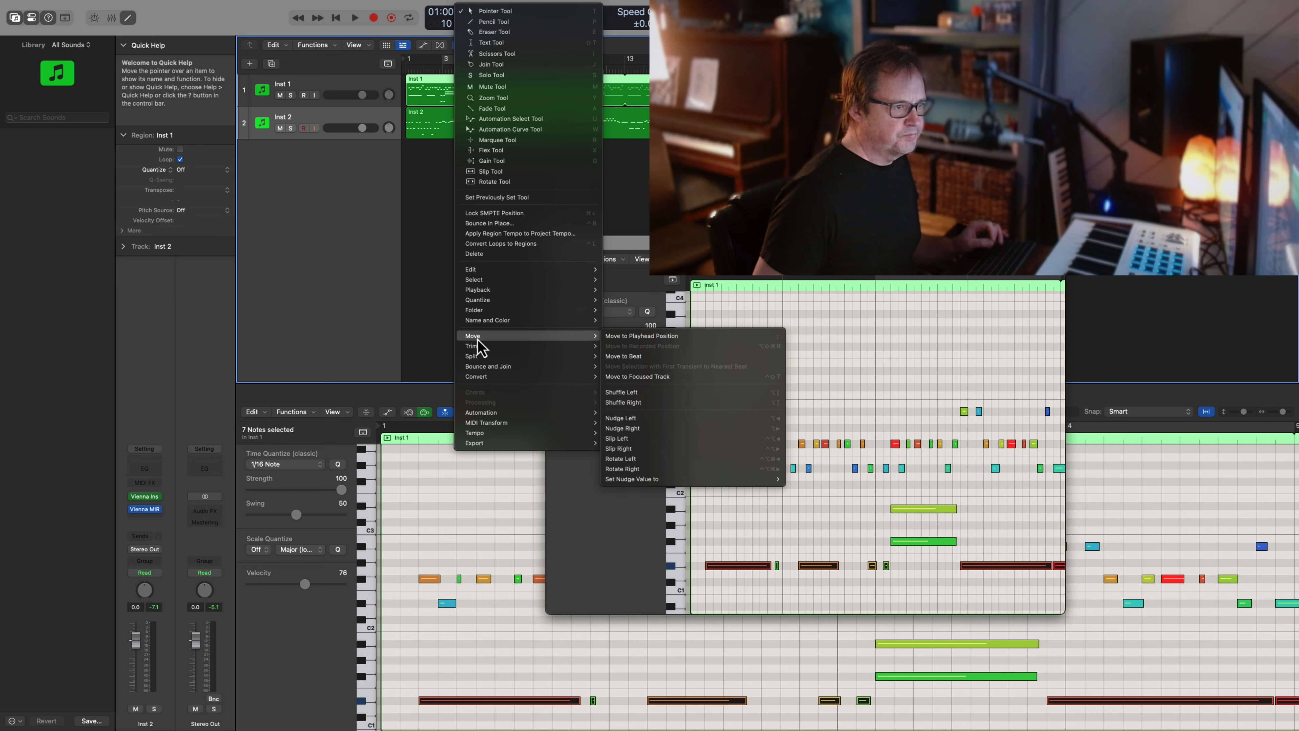
mouse_move(479, 377)
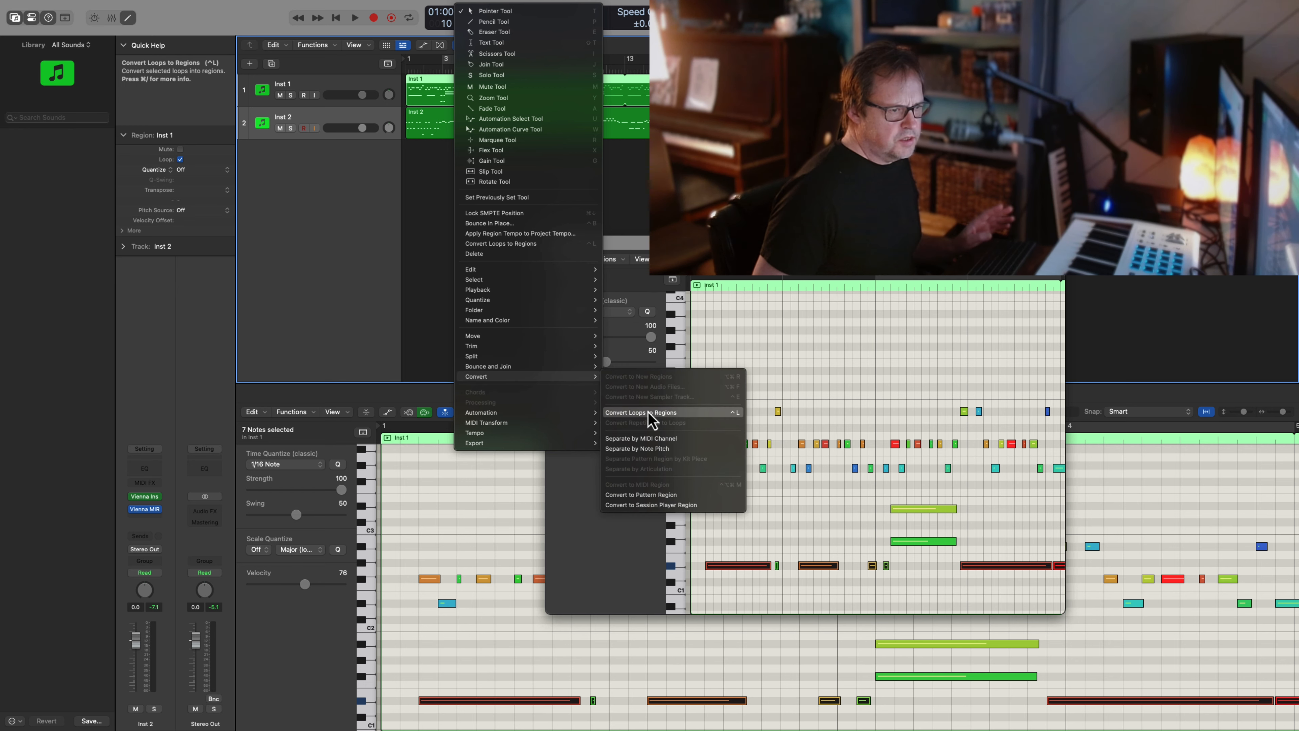
left_click(640, 412)
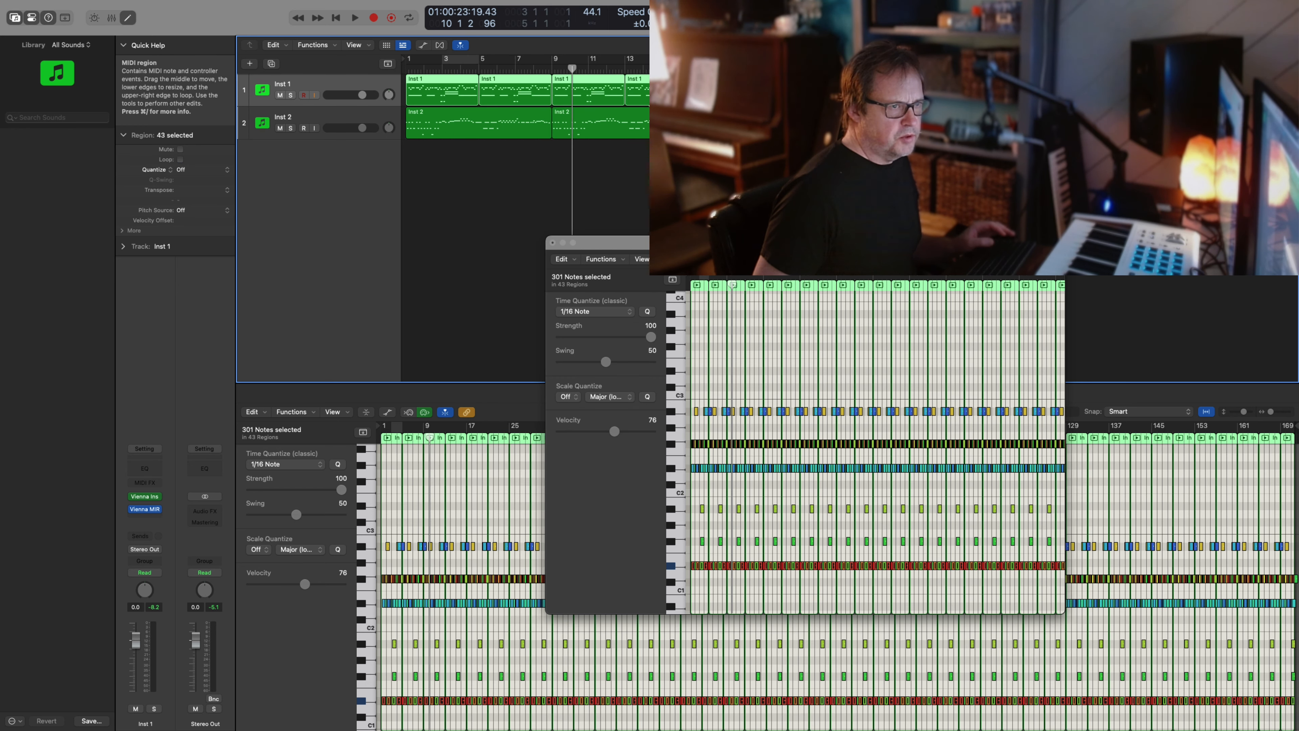
left_click(756, 126)
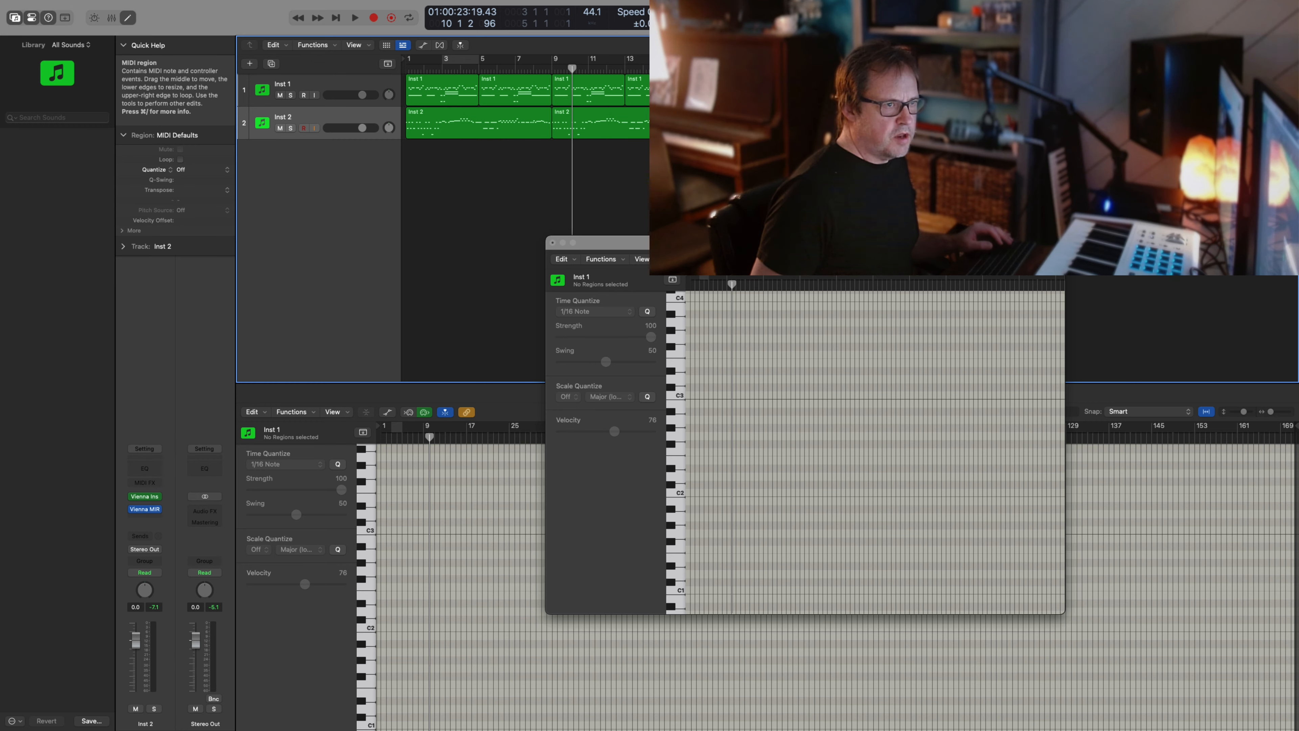
Step: Open the Inst 1 regions at bars 9 and 13 together with the Inst 2 region at bar 9 in a floating Piano Roll
left_click(597, 89)
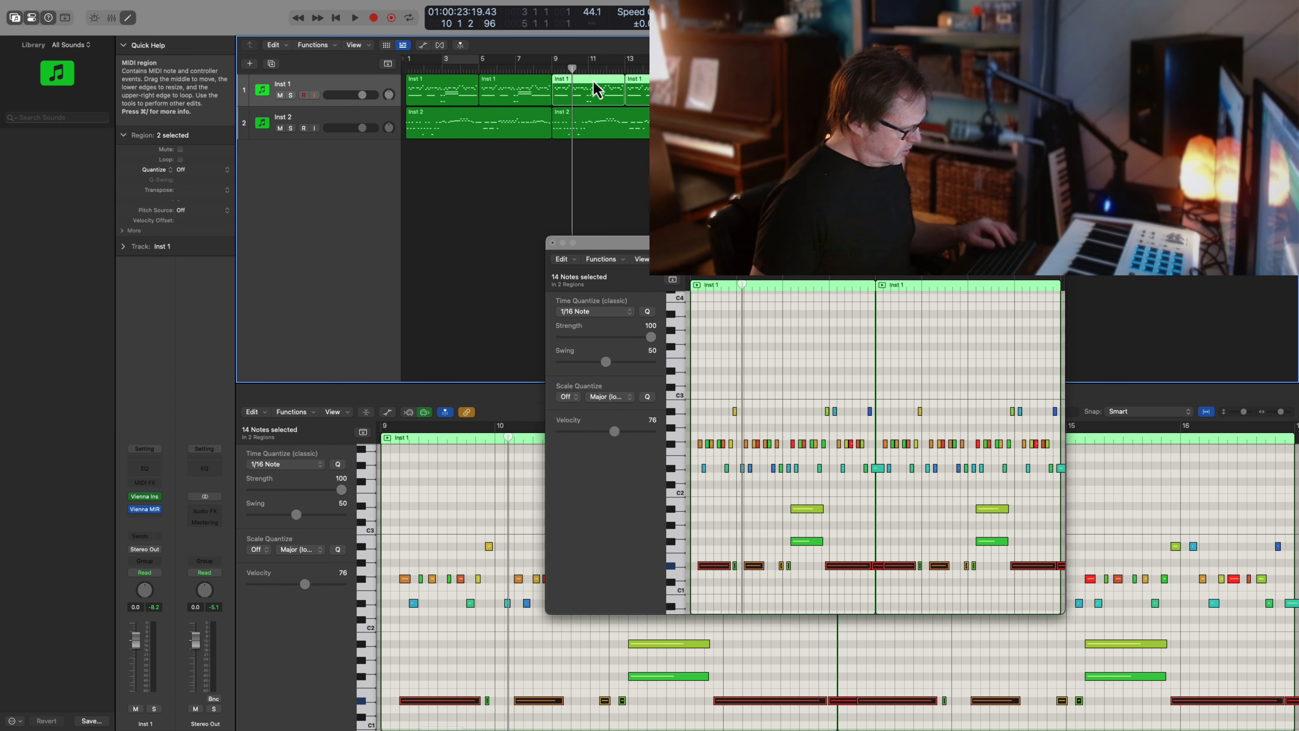
key("super+4")
left_click(467, 247)
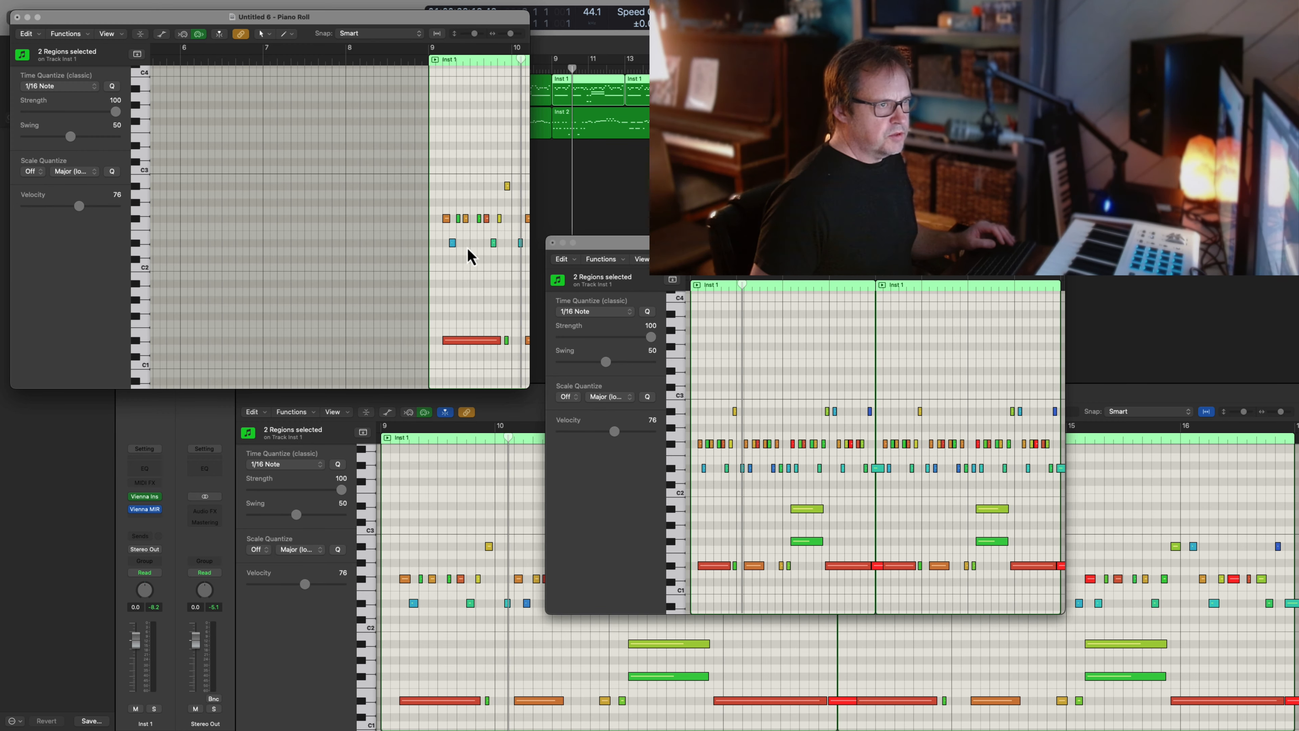
scroll(467, 247, "right", 5)
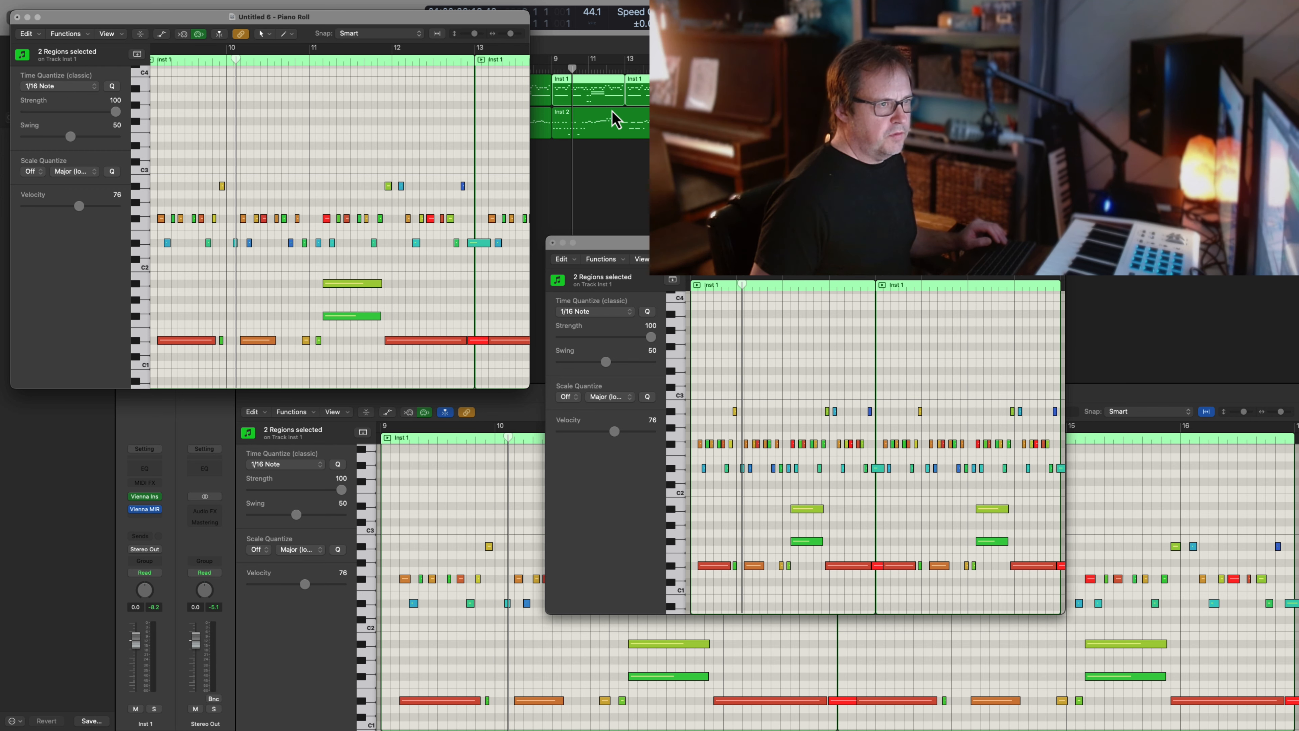
left_click(616, 120, "shift")
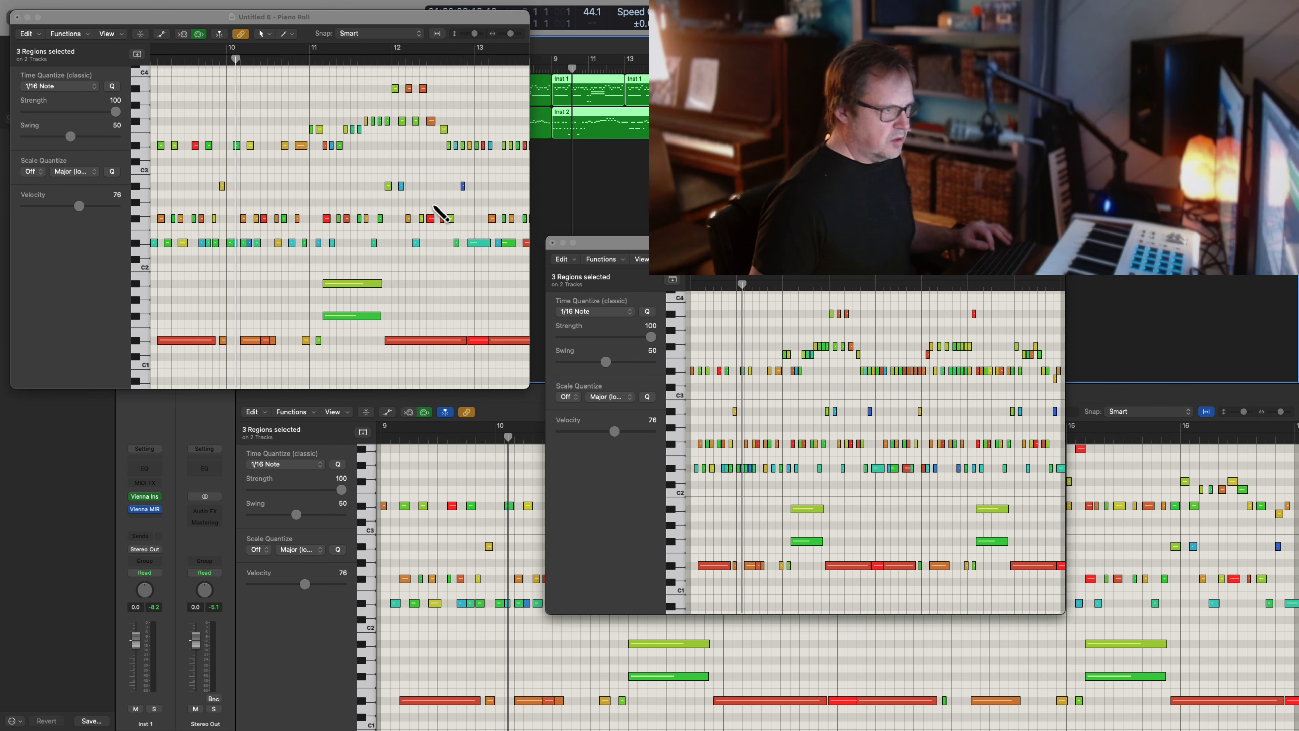
Step: Transpose all notes of the Inst 1 and Inst 2 regions from bar 9 up a semitone and play the arrangement from the start
key("super+a")
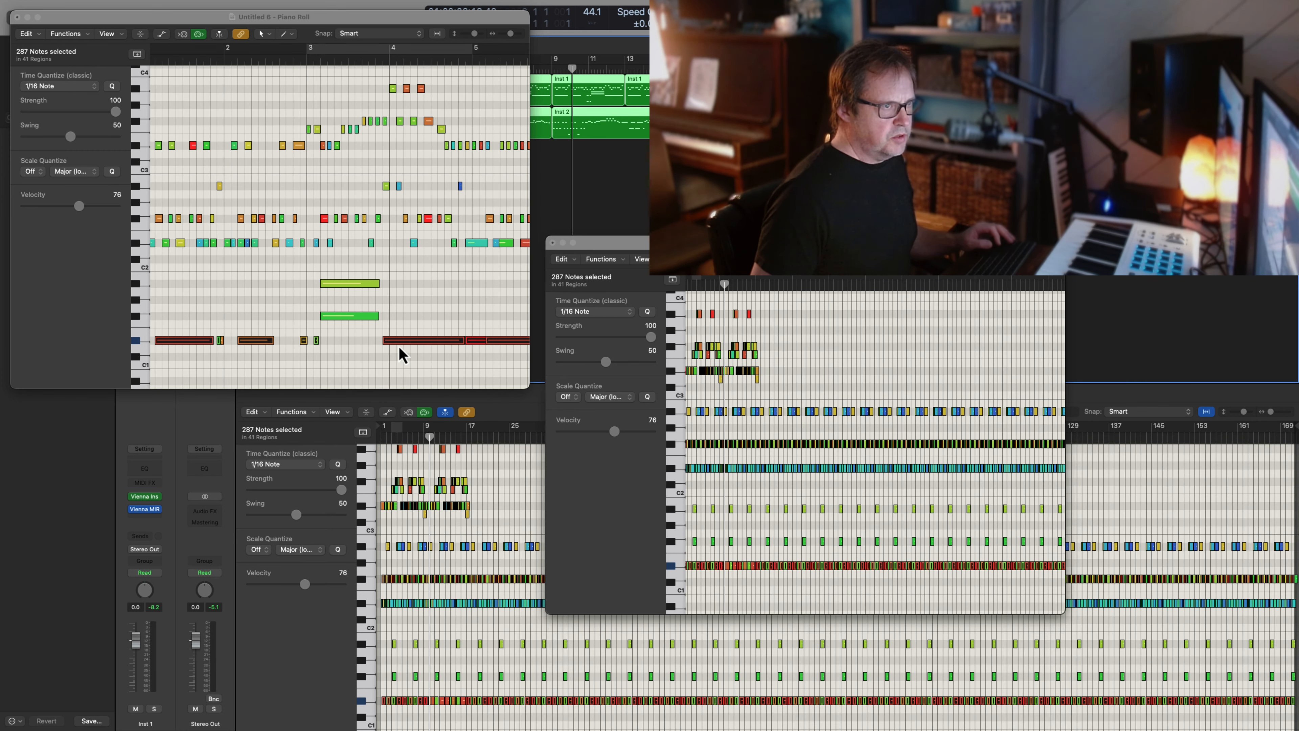
key("super+z")
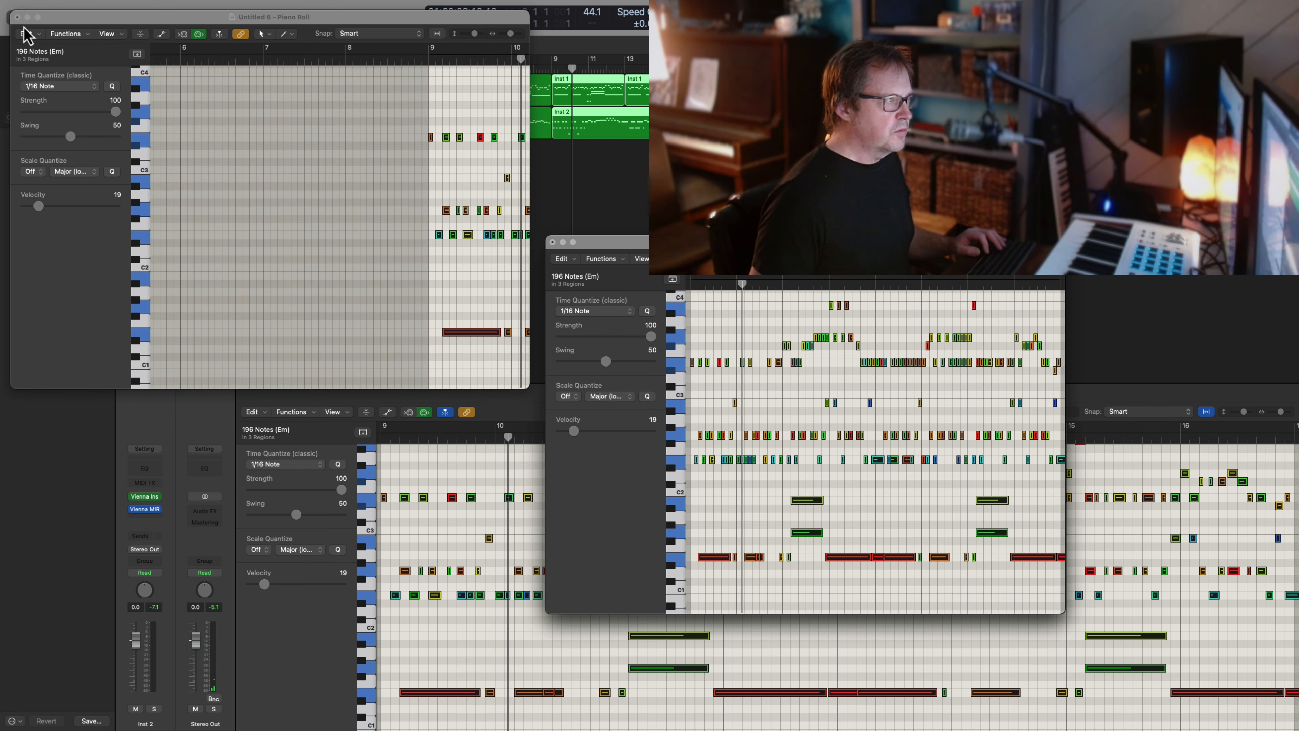
left_click(16, 17)
key("Return")
key("space")
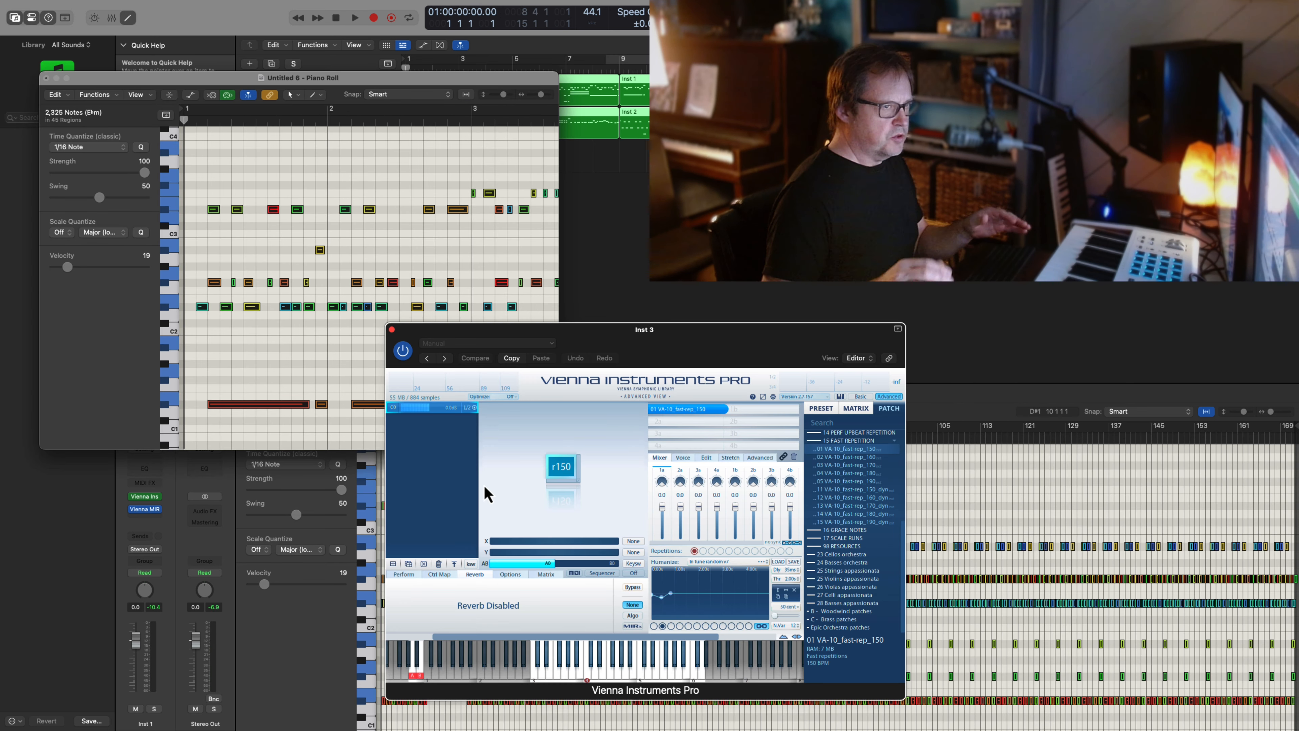
Step: Close the floating Piano Roll and listen to the arrangement from bar 1 to bar 10
left_click(46, 78)
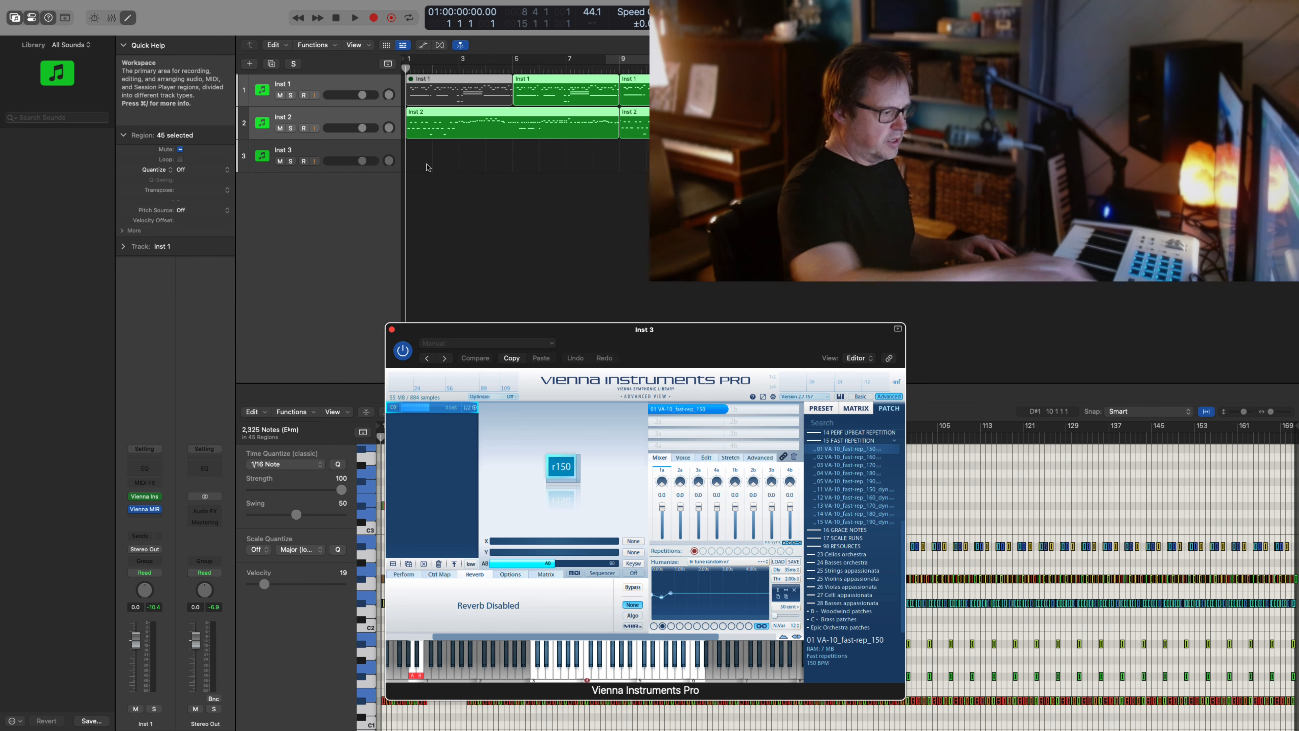
key("space")
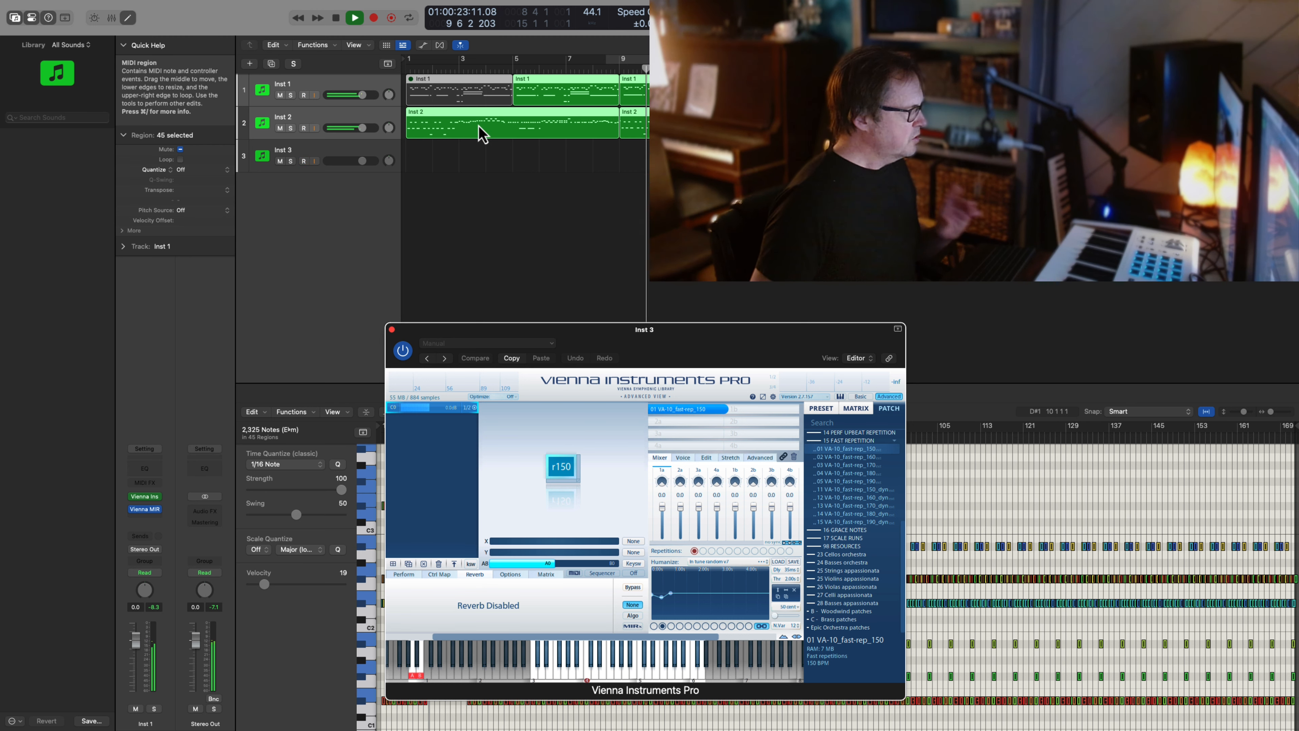
key("space")
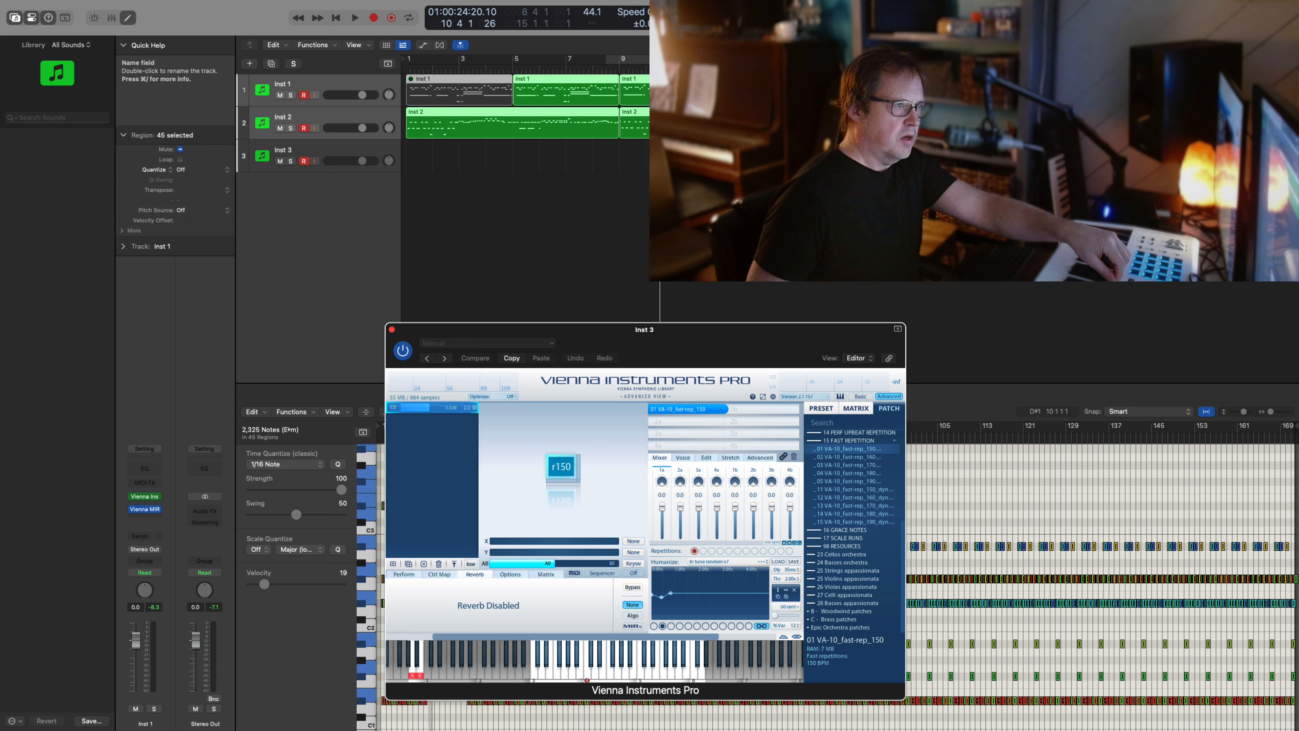
Step: Replace the instrument on the Inst 3 track with Spitfire Audio's Abbey Road Two in stereo and choose the Staccato technique
left_click(330, 160)
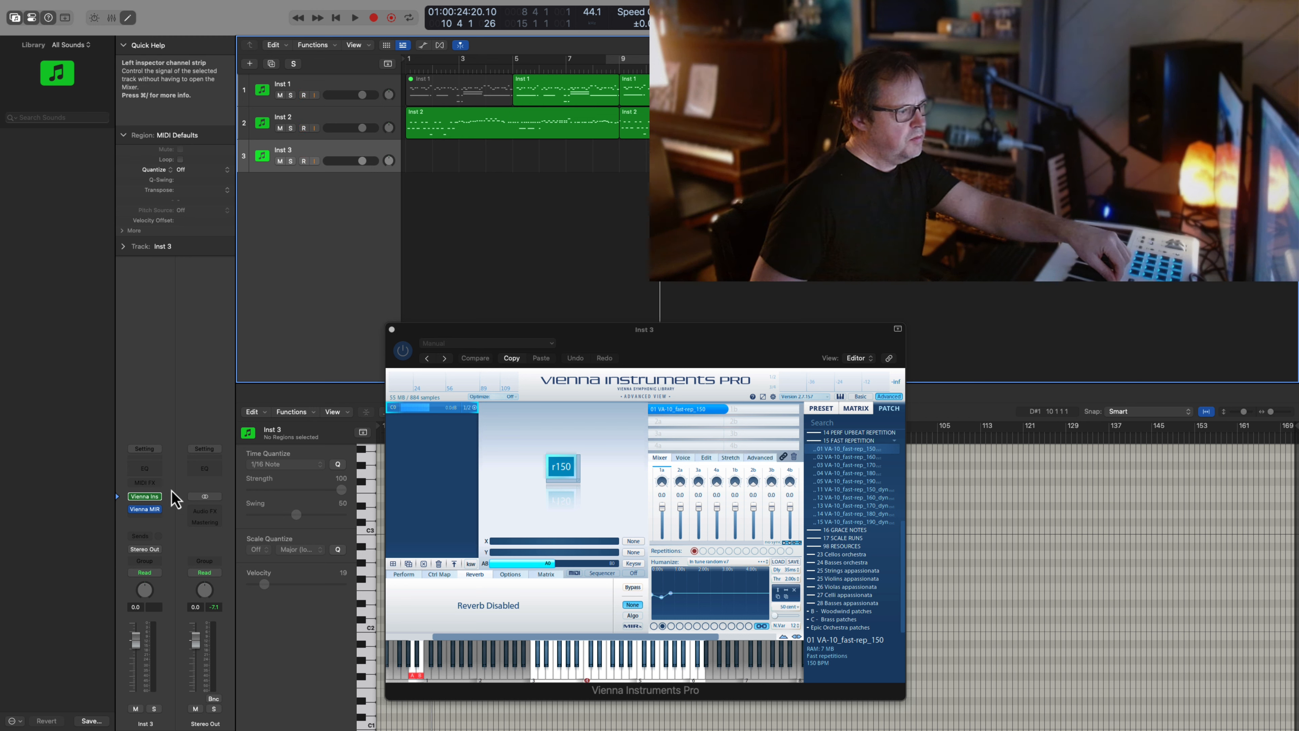
left_click(157, 496)
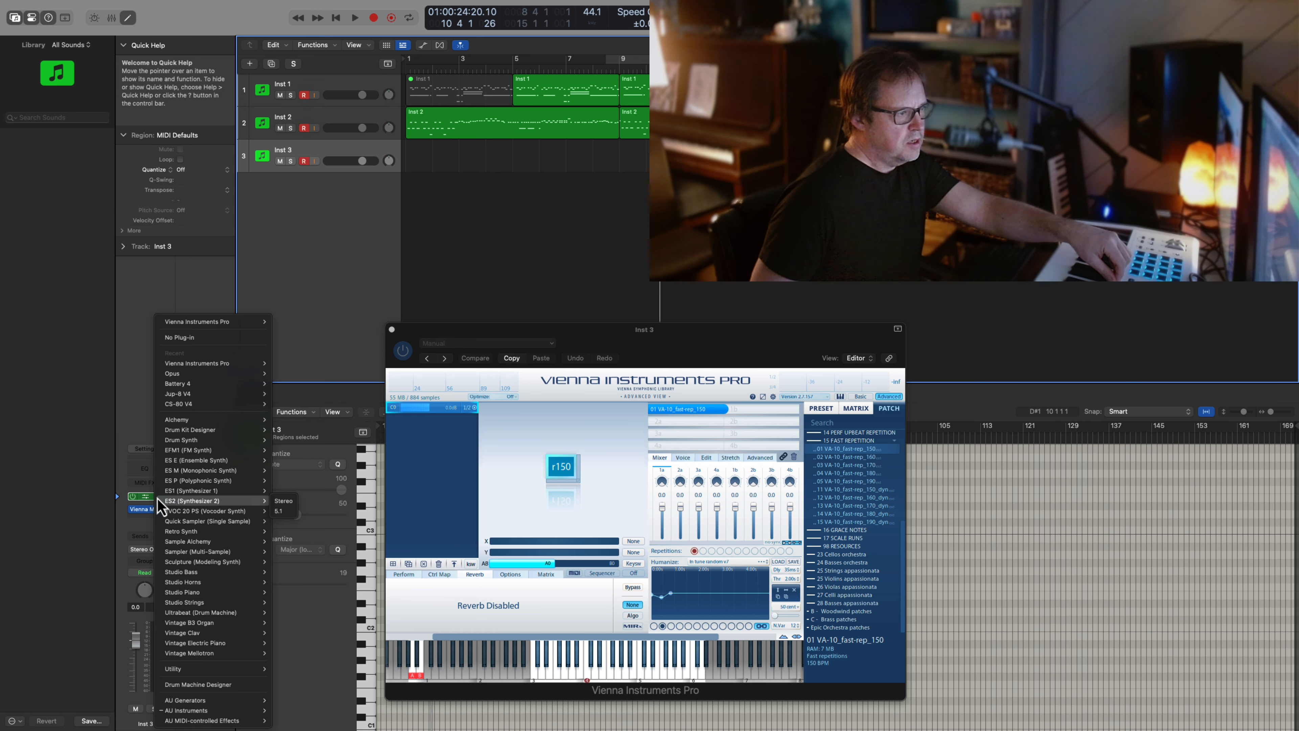
mouse_move(169, 711)
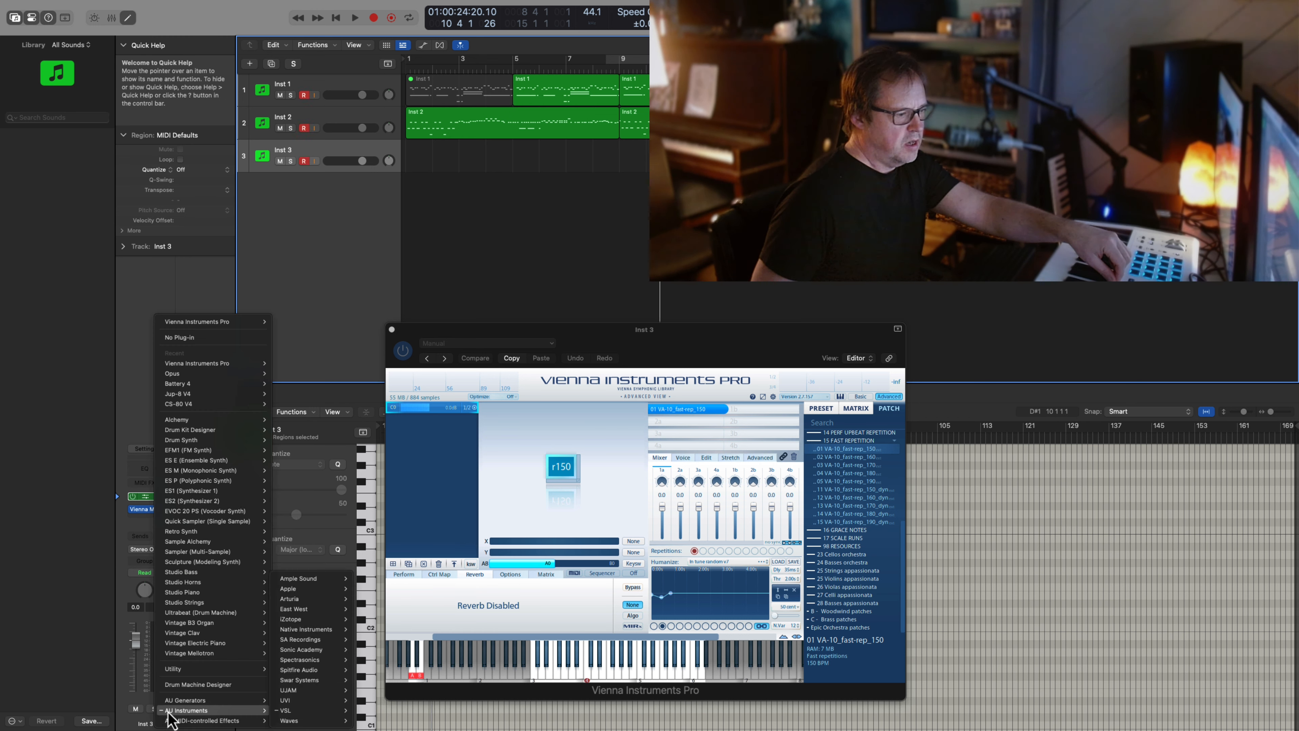
mouse_move(297, 670)
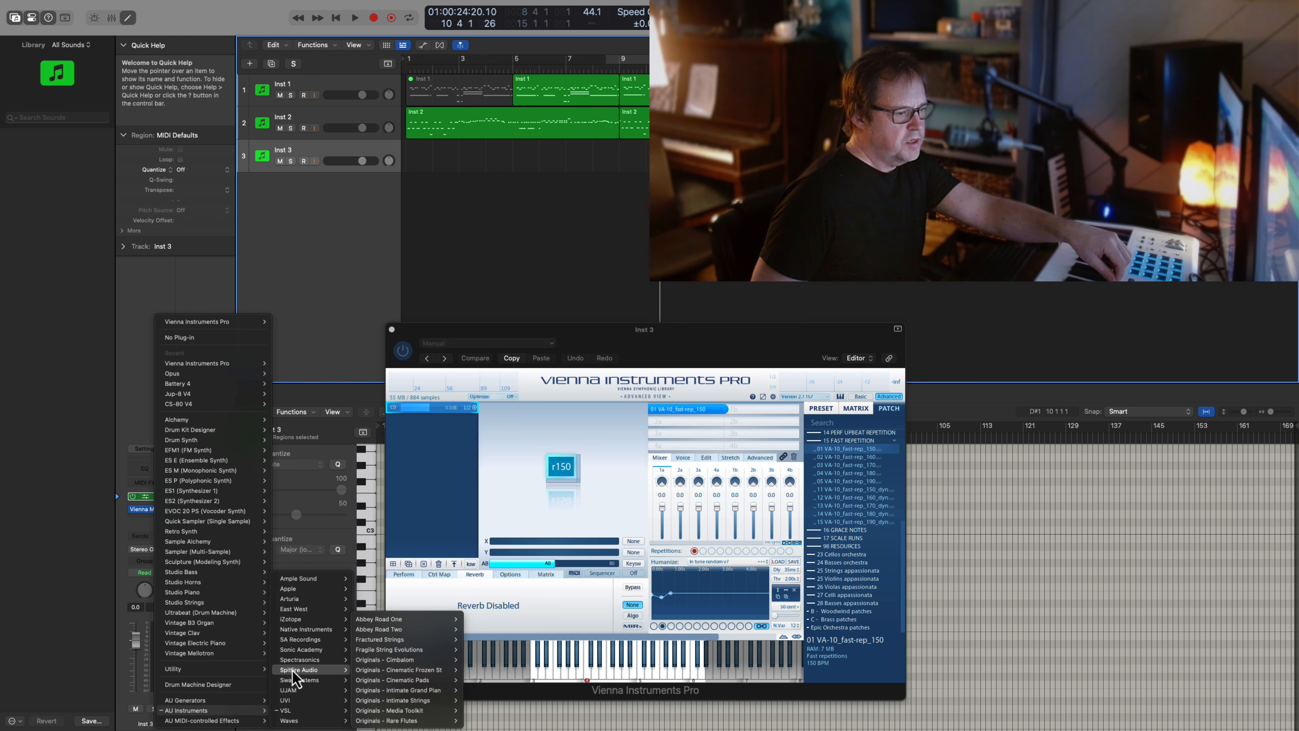
mouse_move(413, 661)
mouse_move(409, 627)
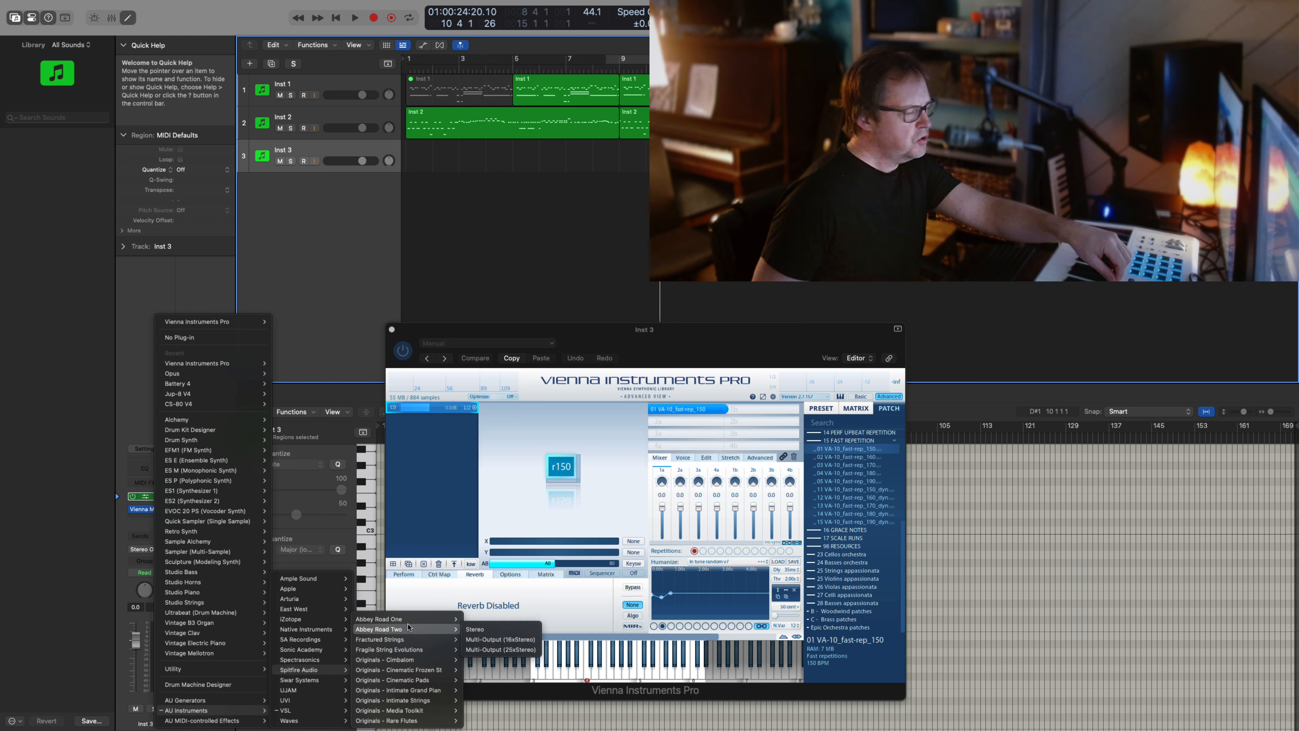
left_click(470, 632)
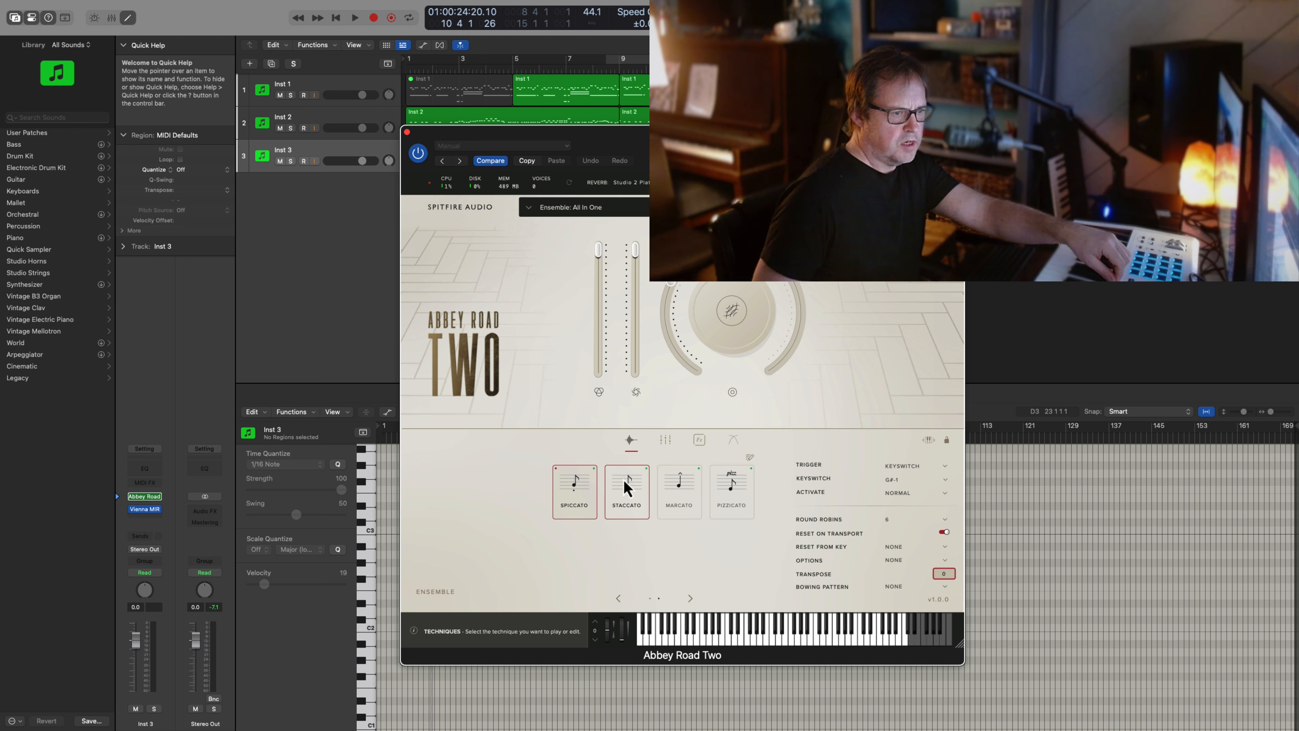
left_click(635, 491)
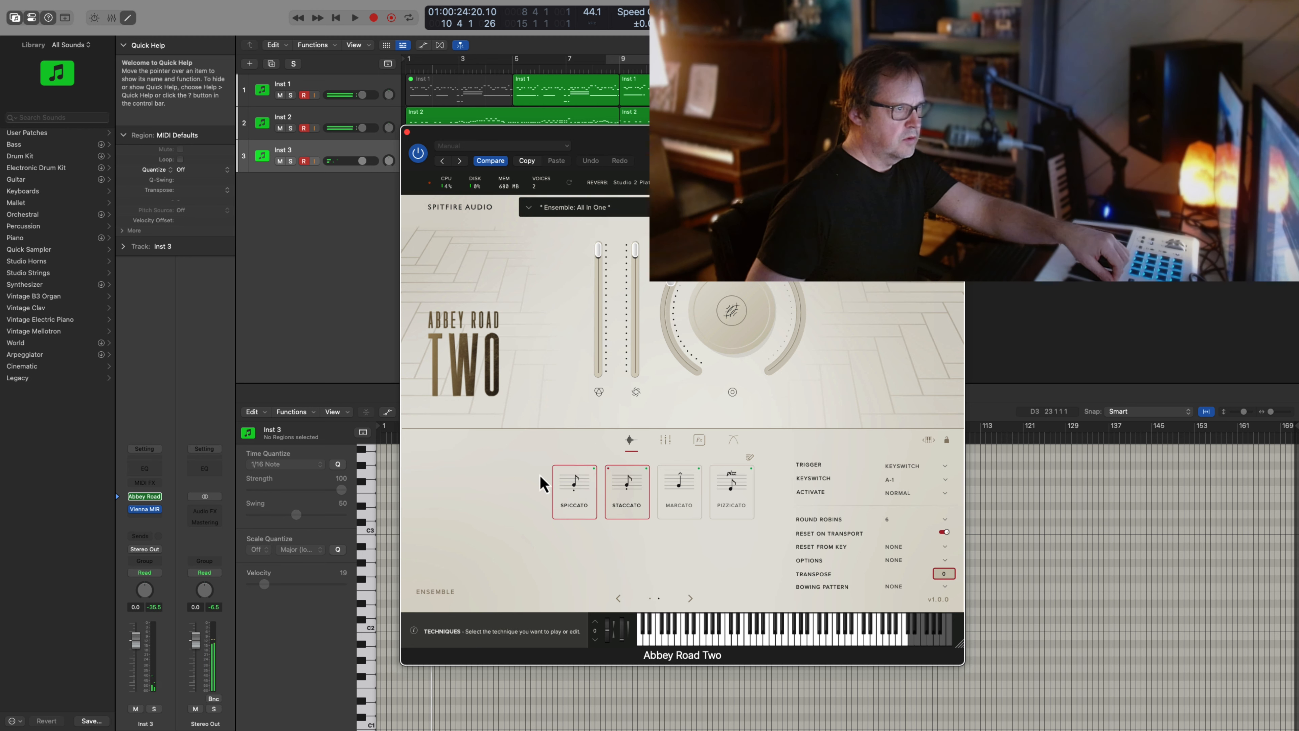
Step: Disarm the Inst 1 and Inst 2 tracks for recording and turn Abbey Road Two's reverb down to its minimum
left_click(307, 94)
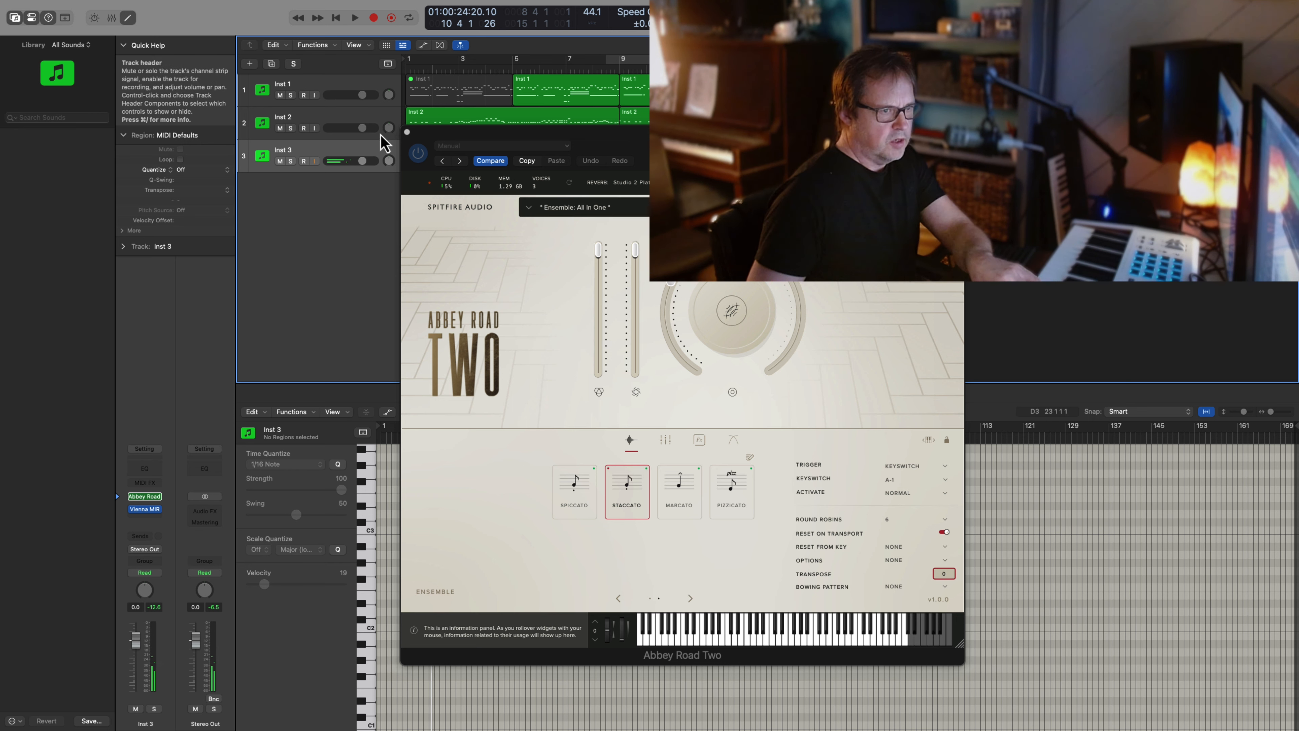
left_click(734, 316)
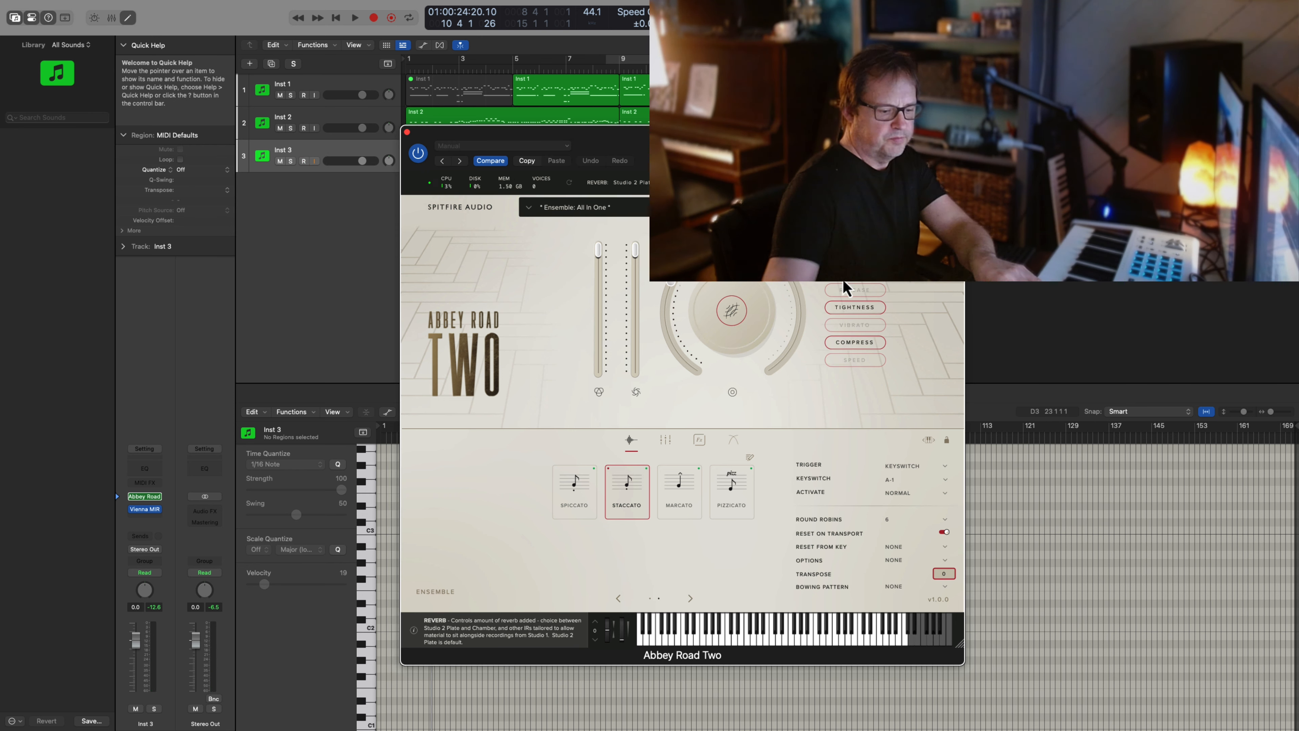
left_click(670, 291)
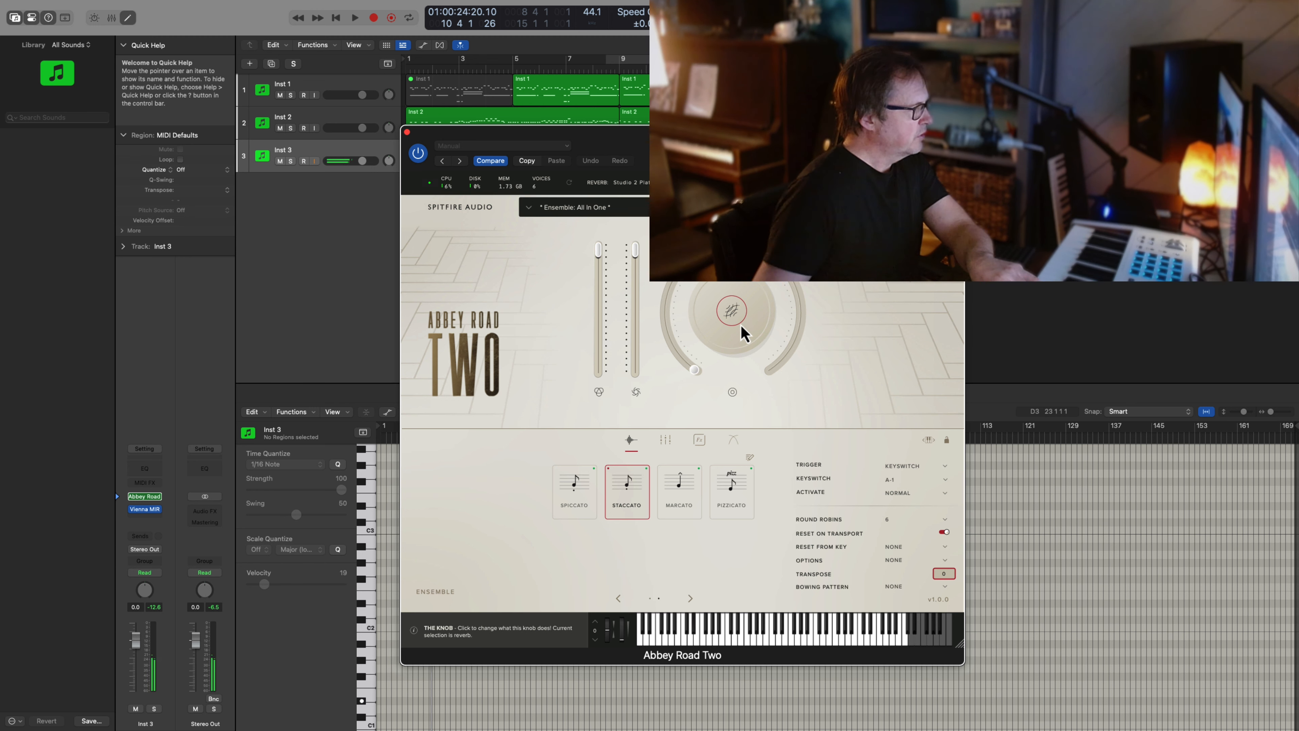
Step: Check the instrument placement on the Vienna MIR Pro 3D venue map, close it and move the Abbey Road Two window clear of the tracks
left_click(218, 174)
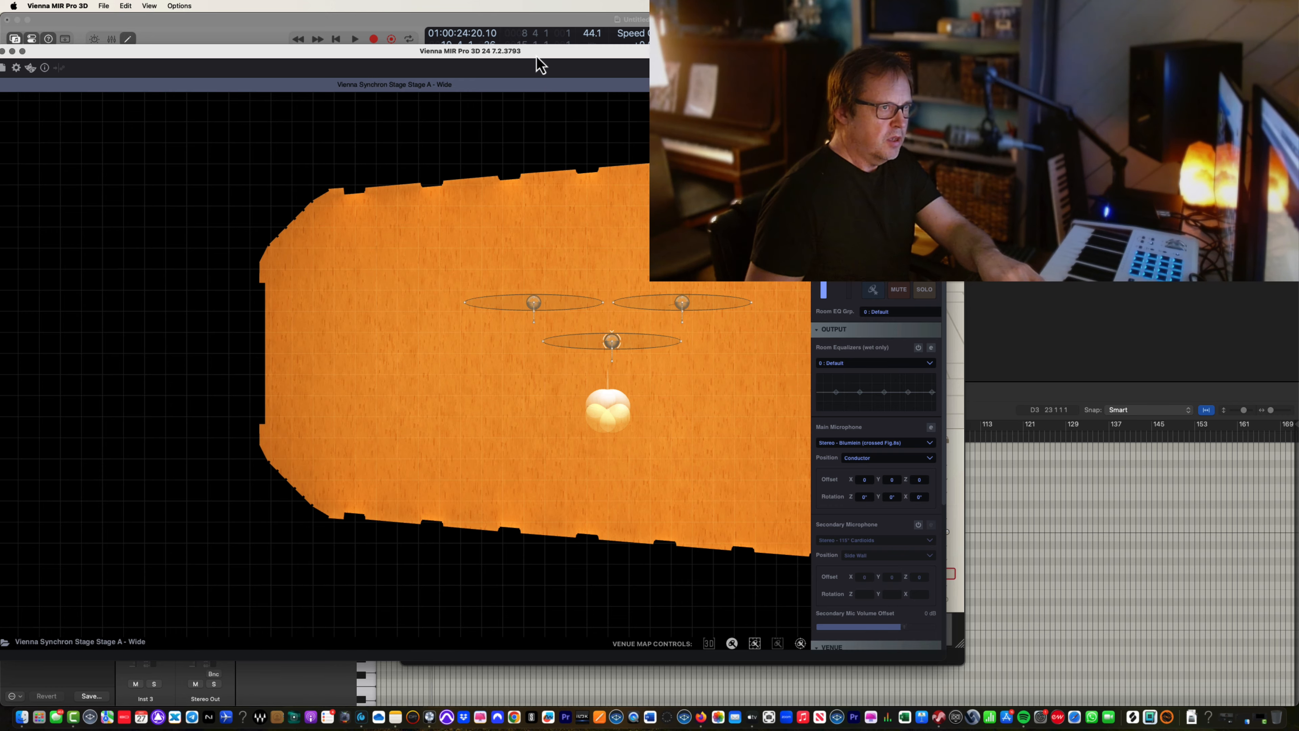
key("super+w")
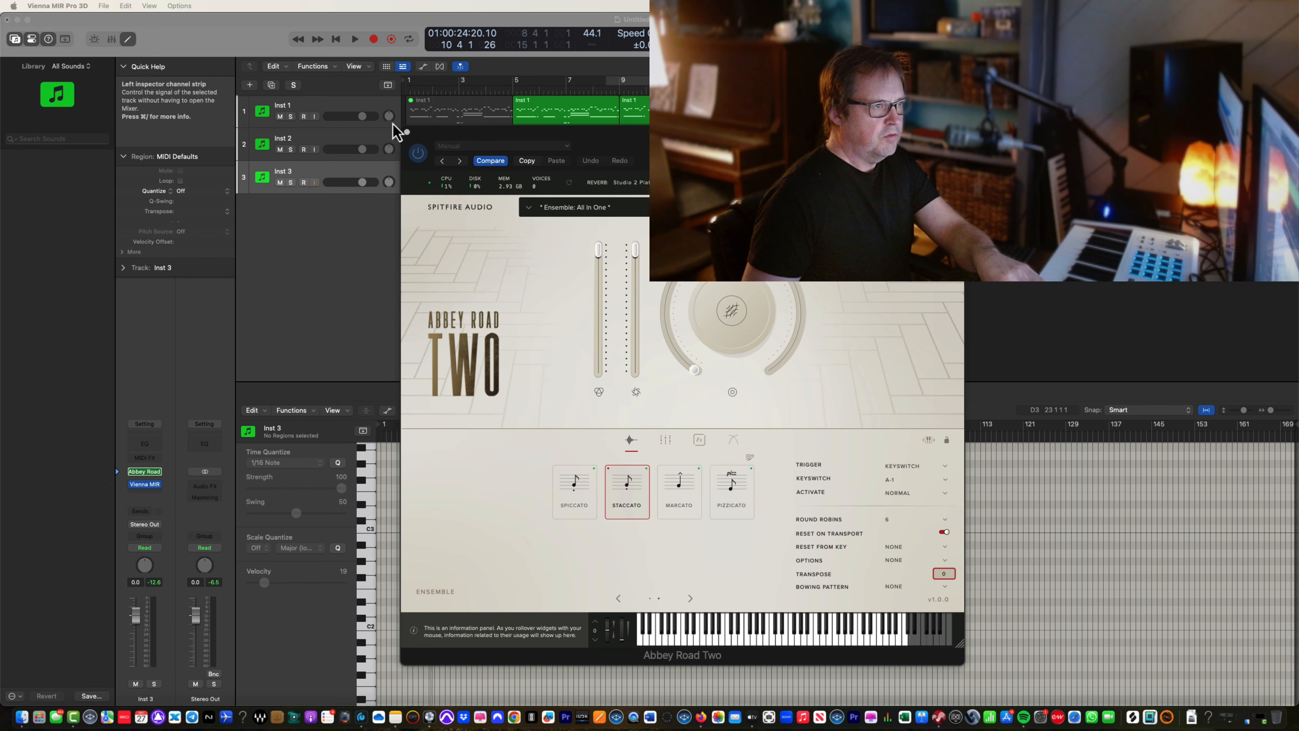
left_click_drag(435, 136, 441, 380)
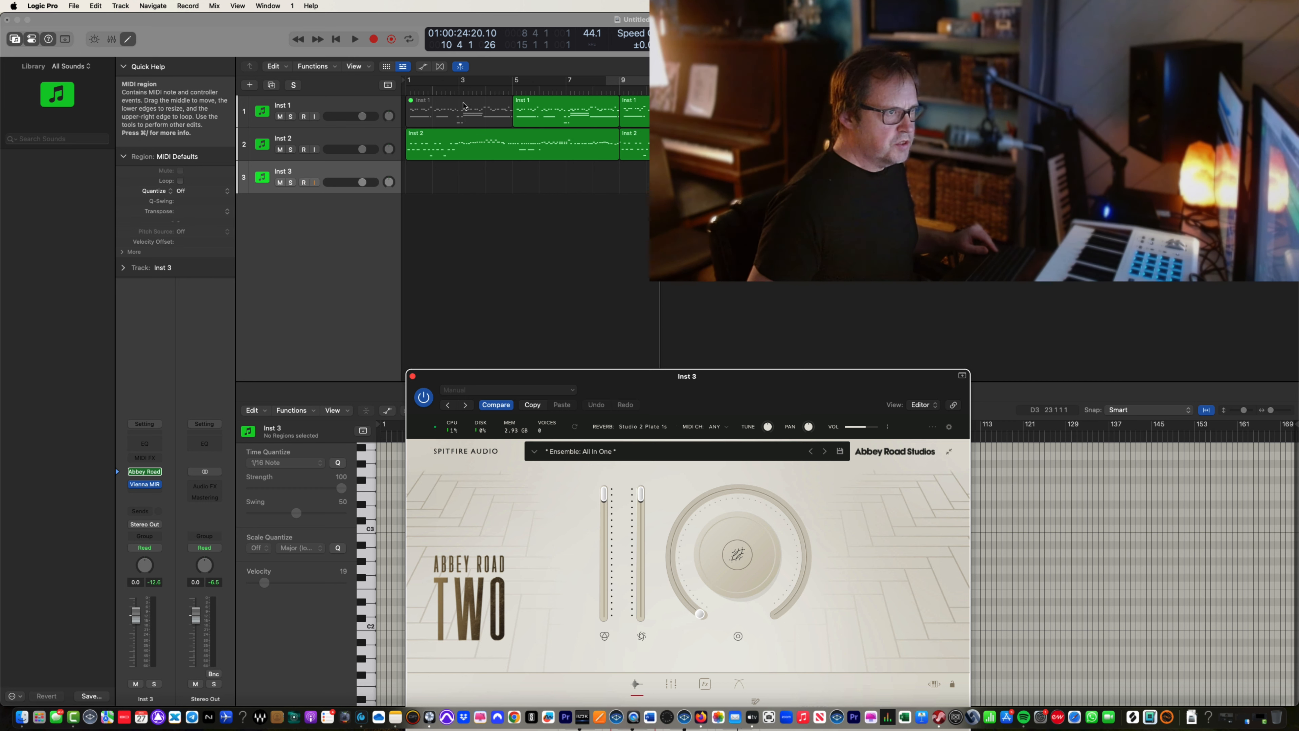
Step: Copy the muted Inst 1 region at bar 1 onto the Inst 3 track, unmute the copy and play from the start
left_click_drag(464, 106, 458, 190)
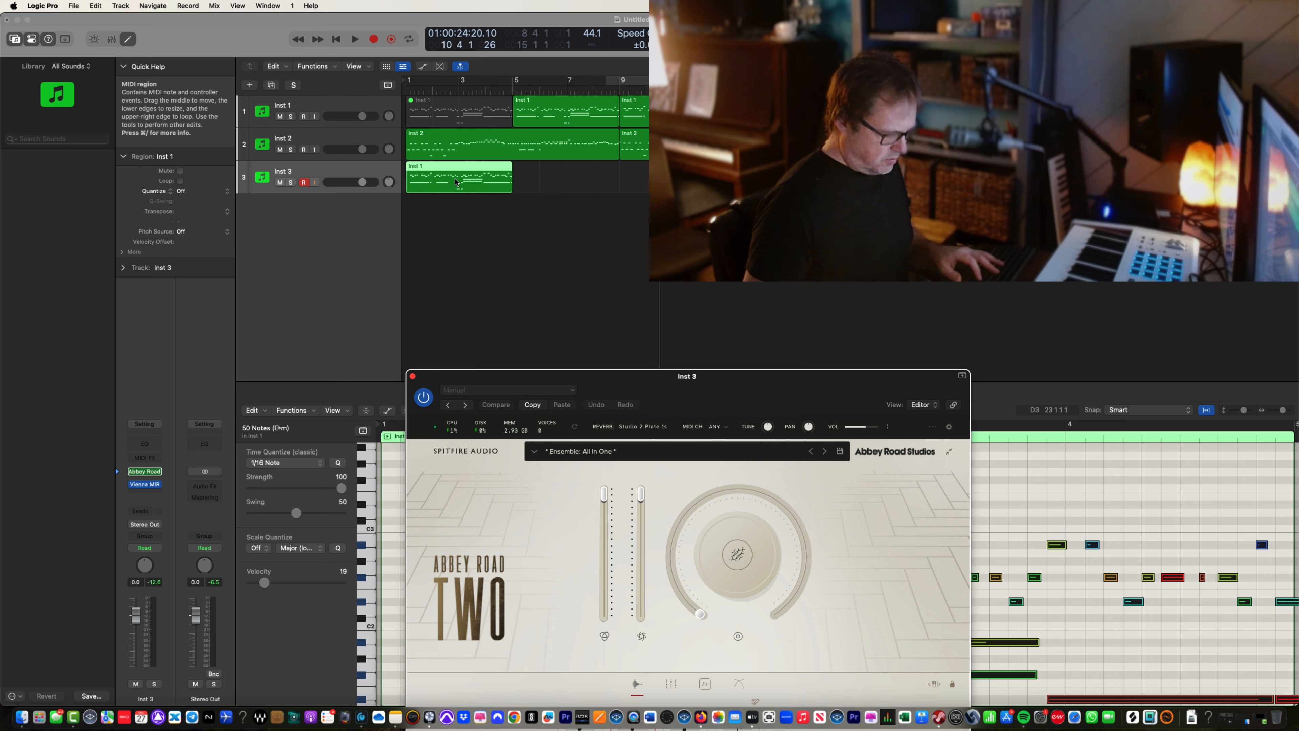
key("Return")
key("space")
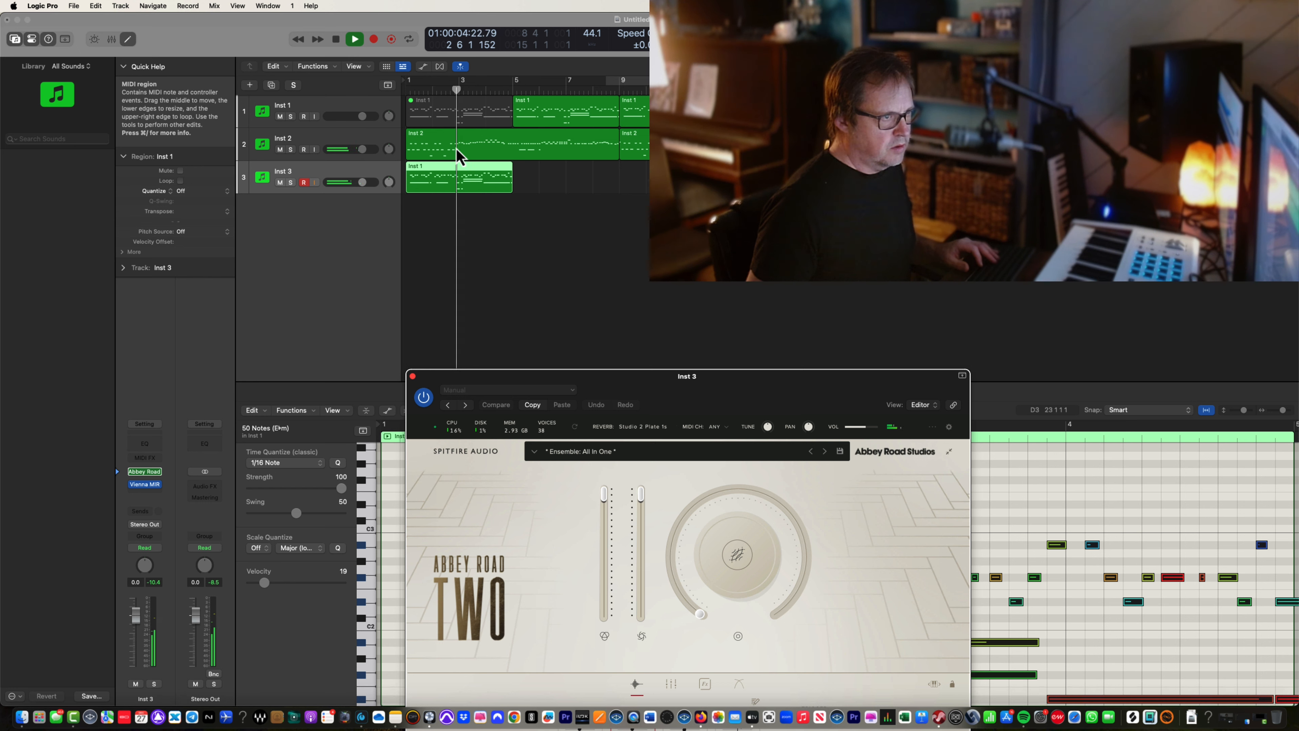
Step: Stop playback and duplicate the Inst 3 track with its Abbey Road Two and Vienna MIR settings
key("space")
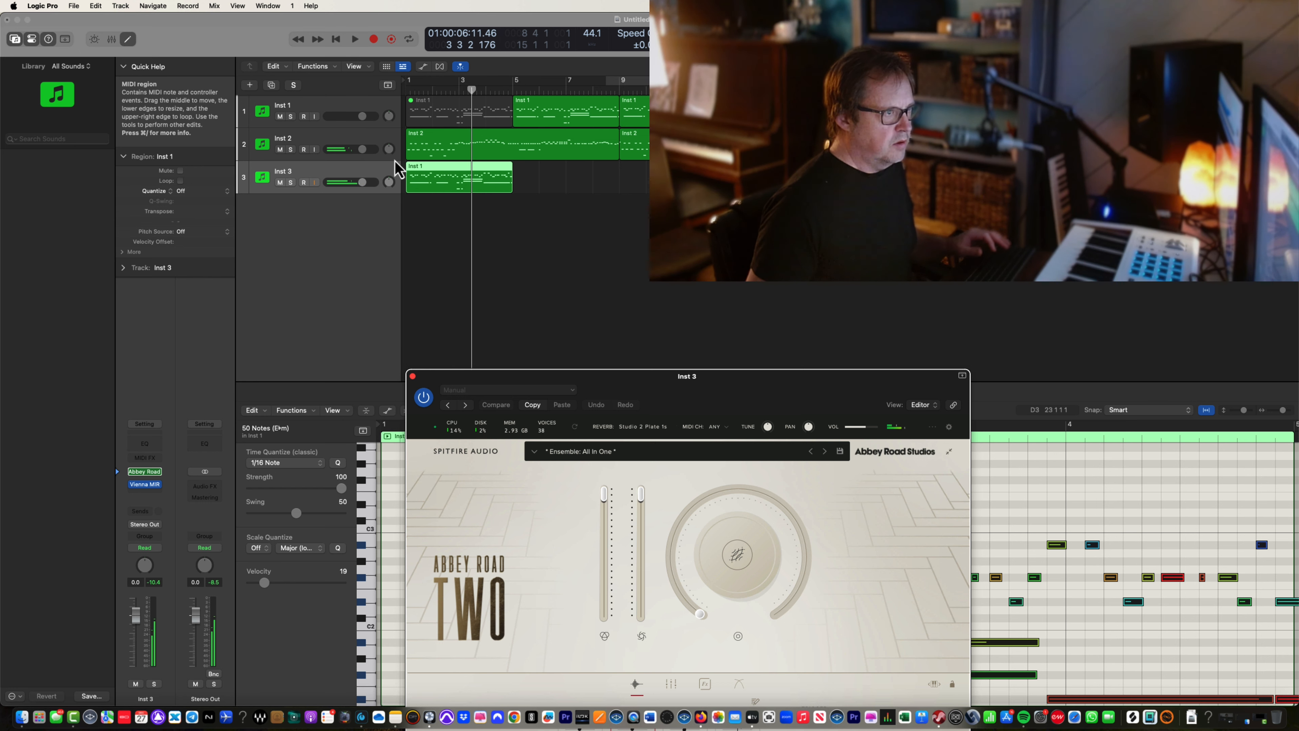
left_click(365, 181)
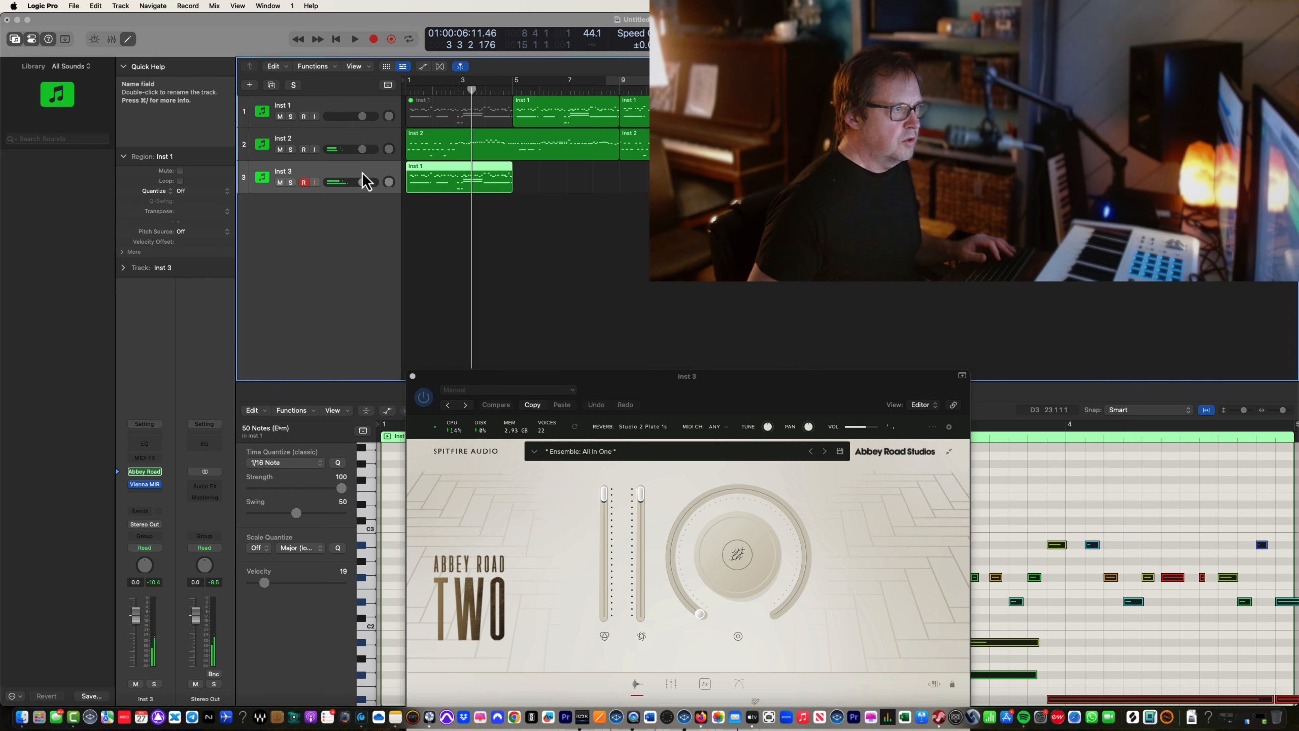
left_click(272, 85)
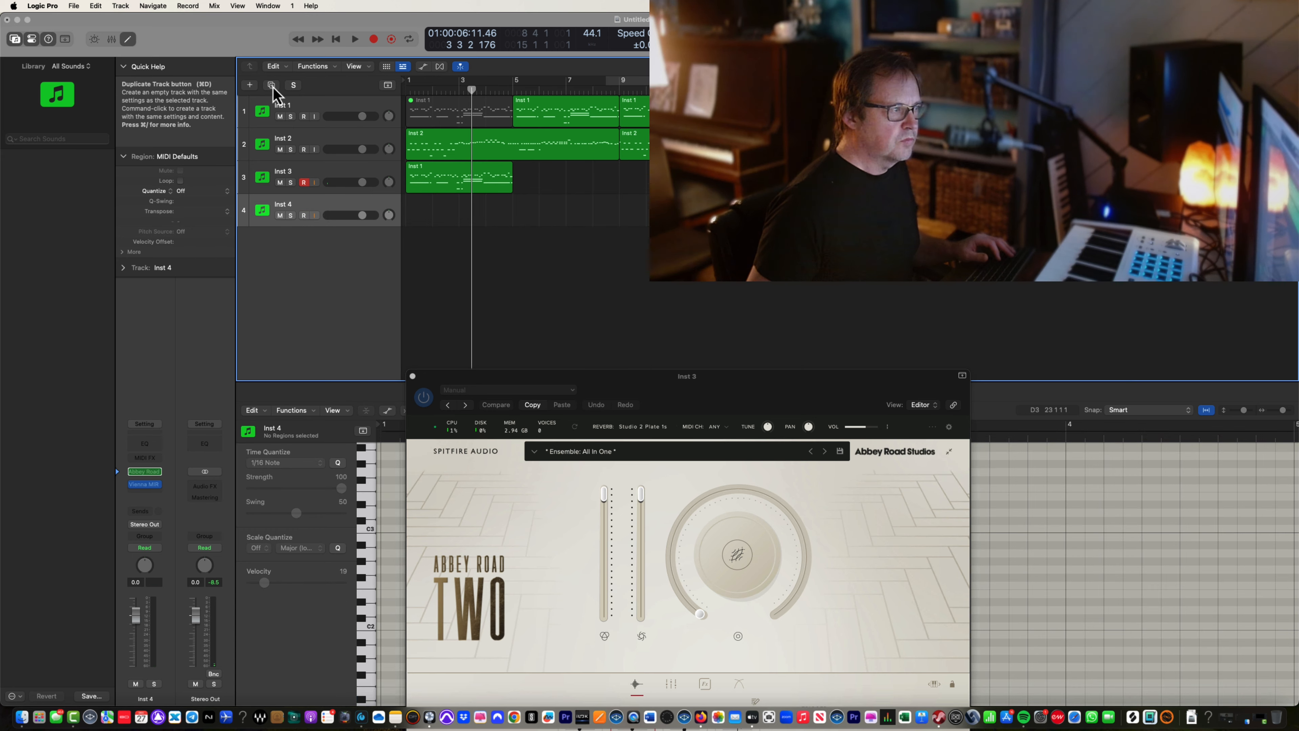
left_click(144, 484)
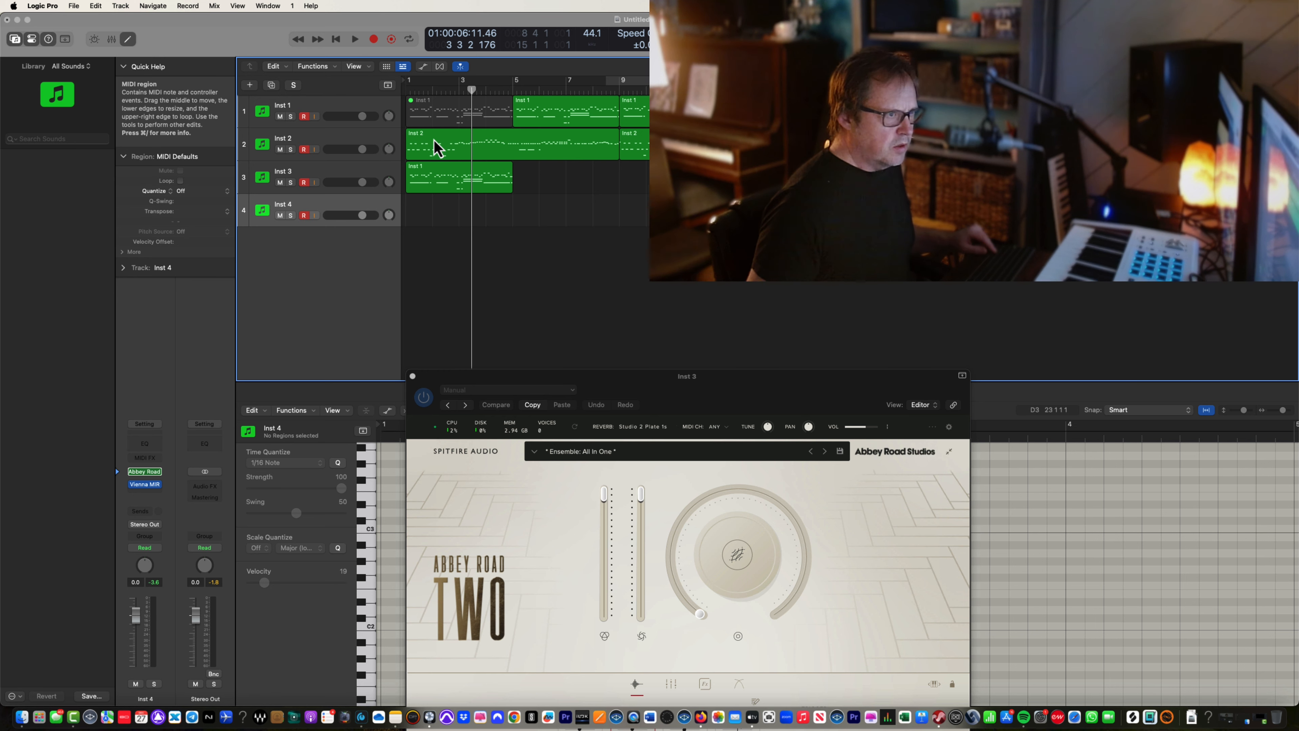
Step: Copy the Inst 2 region at bar 1 onto the Inst 4 track, trim the original's start to bar 5 and play from the start
left_click_drag(434, 149, 430, 219)
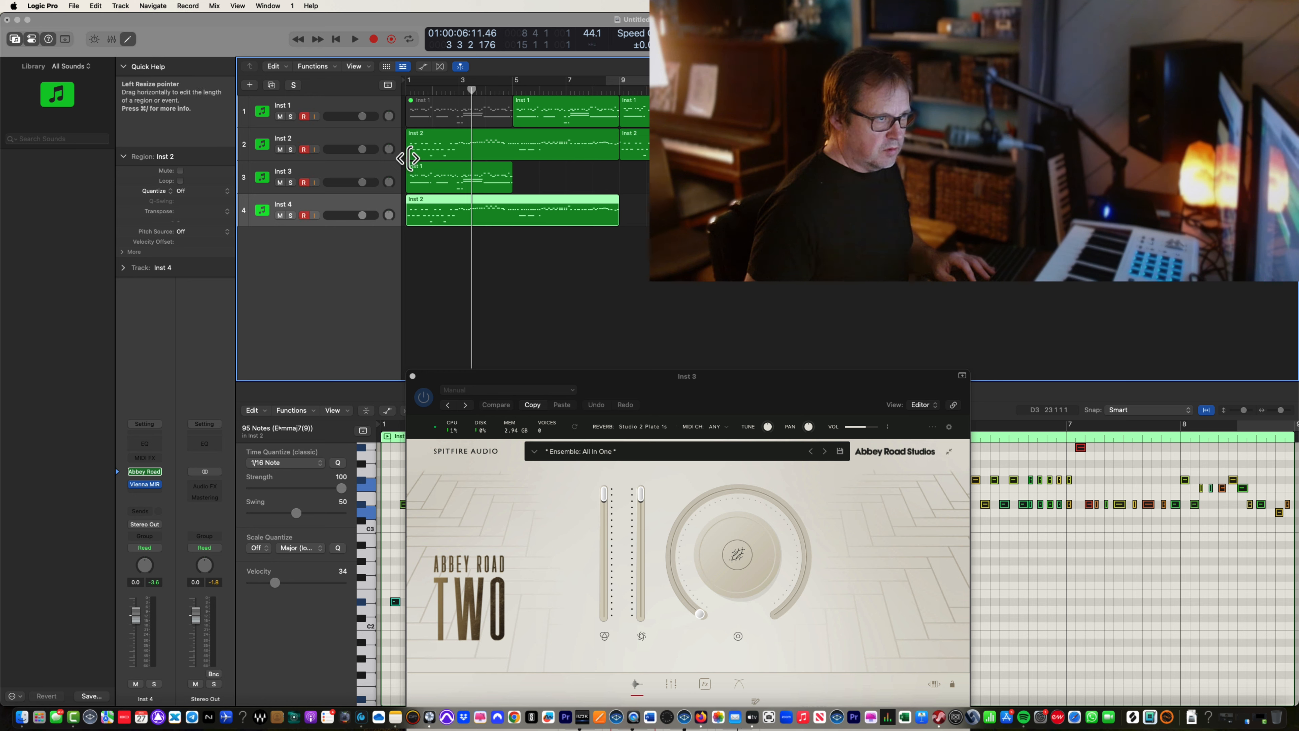
left_click_drag(412, 158, 516, 156)
key("Return")
key("space")
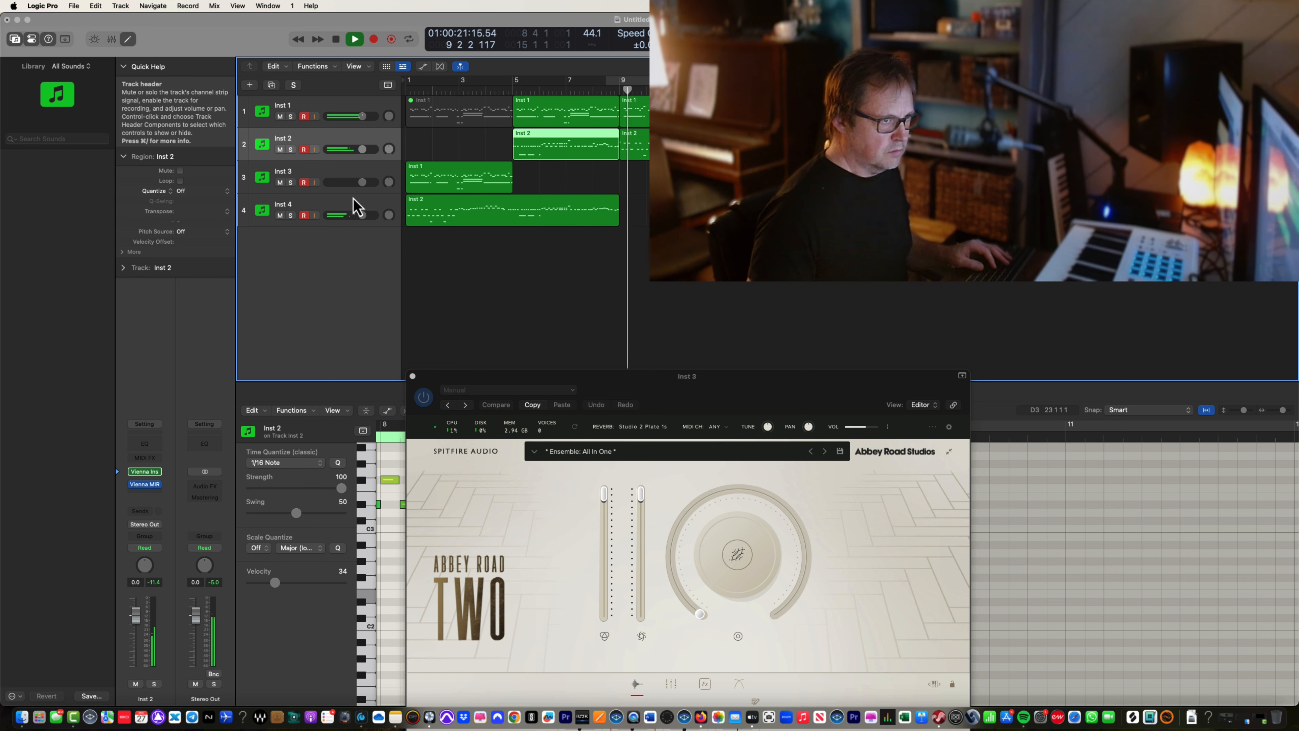
key("space")
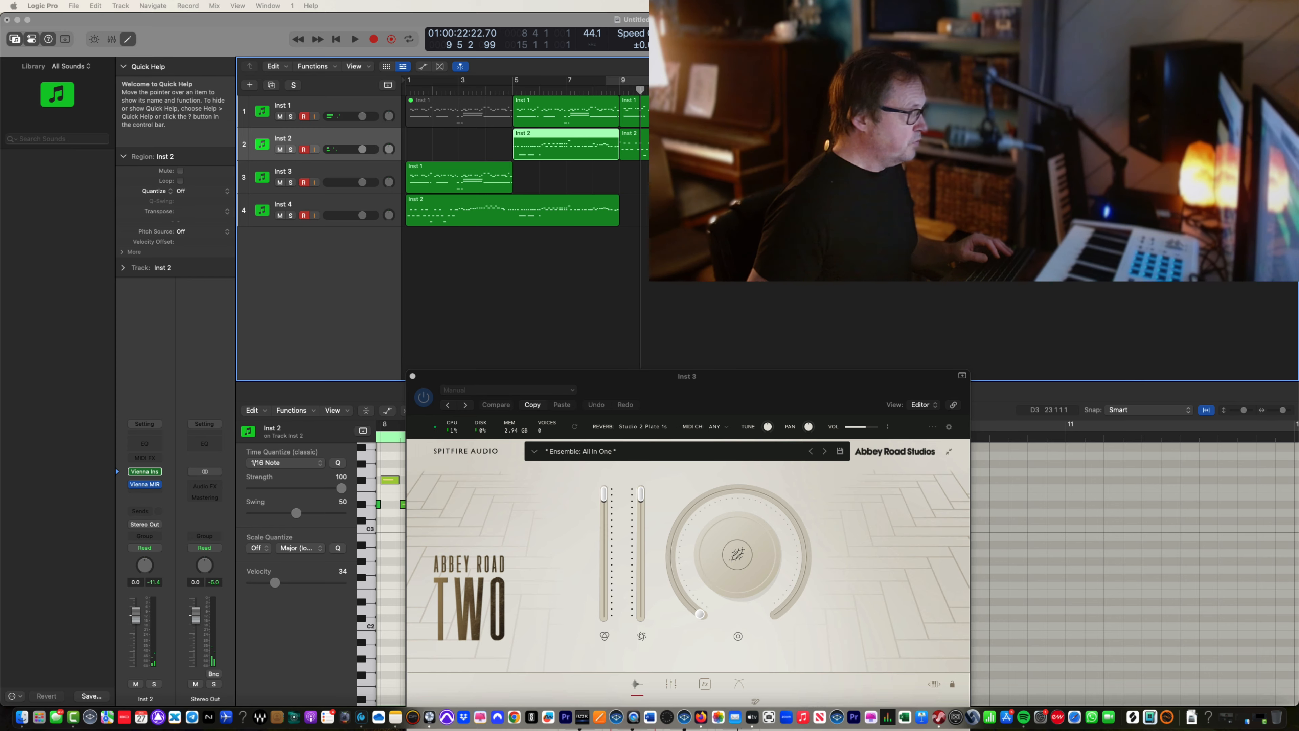
Step: On the Vienna MIR Pro 3D venue map, move the two rear instruments forward and inward behind the front pair and narrow their stereo widths
left_click_drag(0, 108, 890, 75)
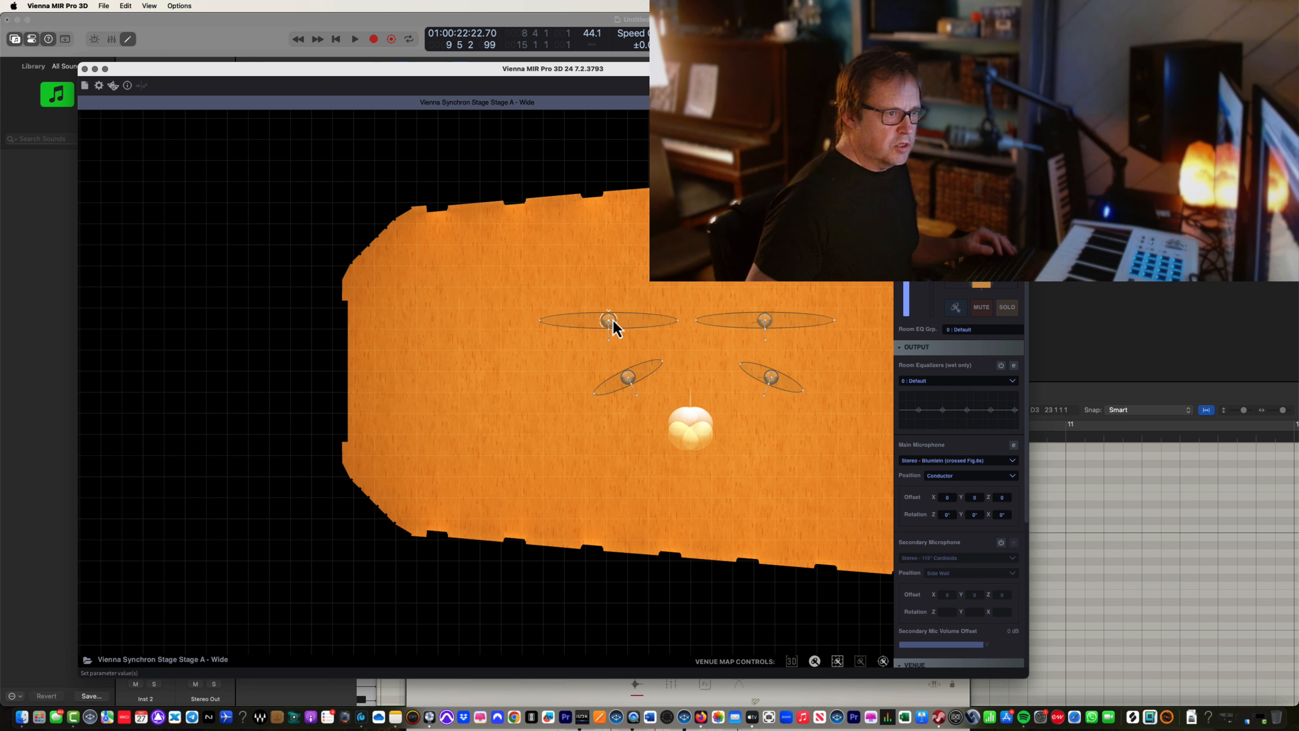
left_click_drag(613, 327, 634, 348)
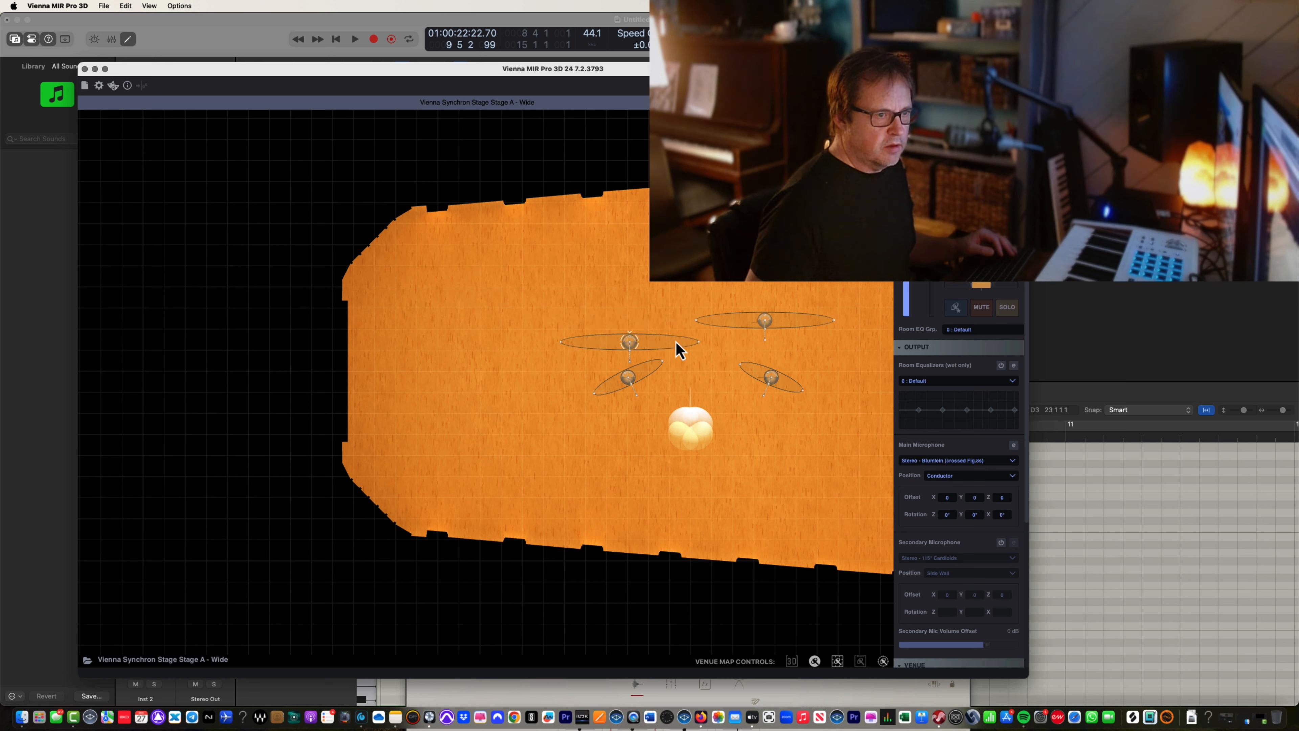
left_click_drag(767, 322, 768, 361)
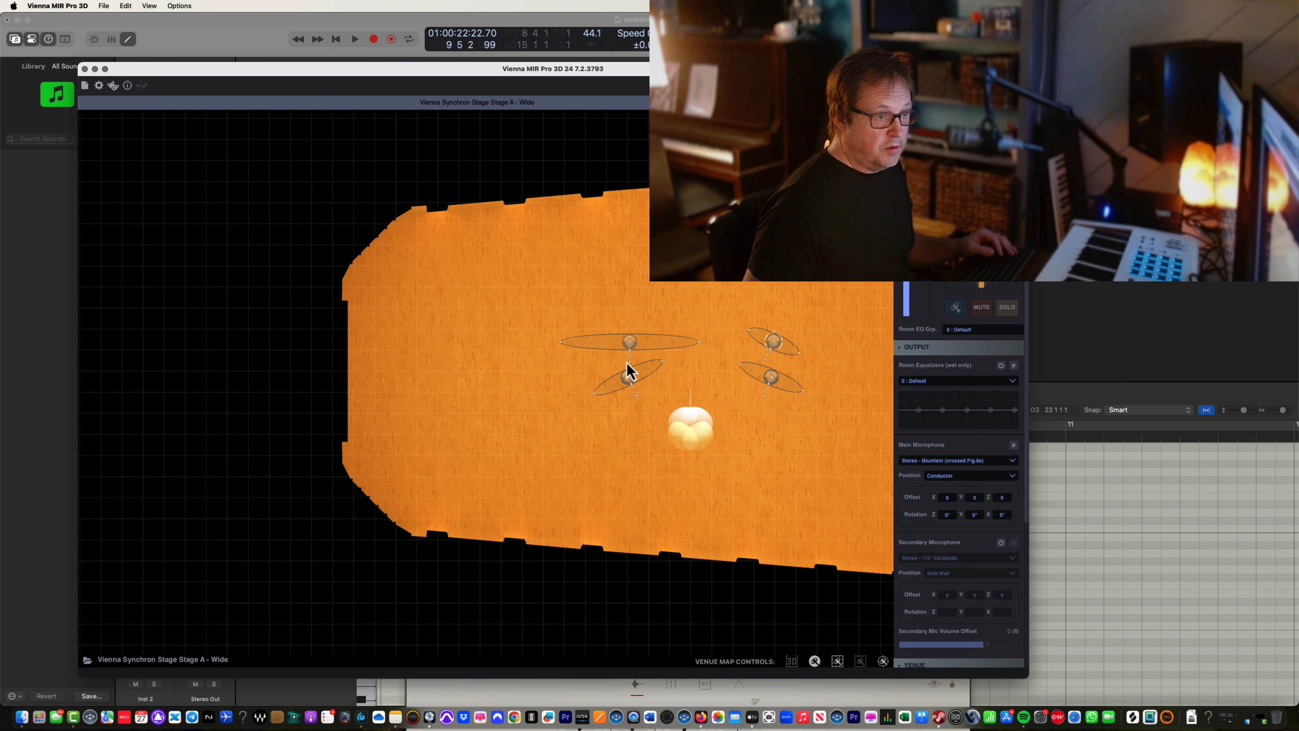
left_click_drag(630, 362, 660, 348)
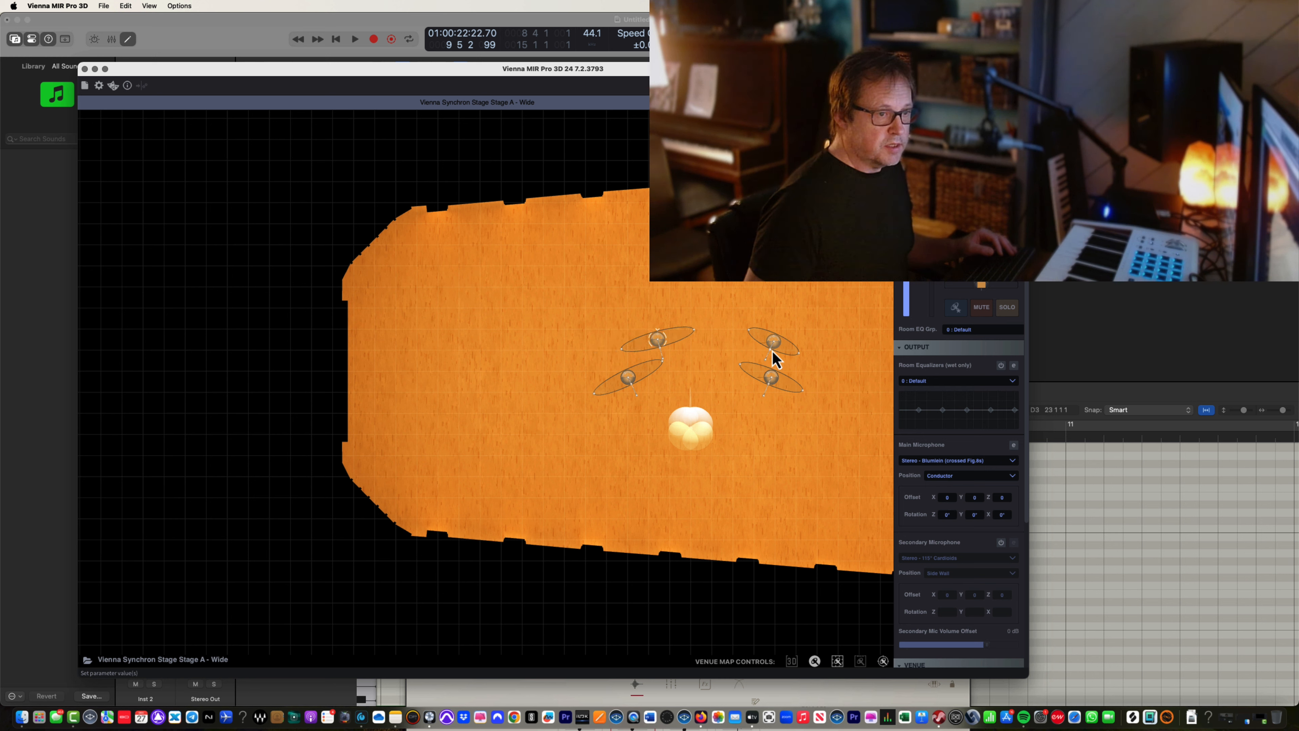
left_click_drag(775, 352, 734, 352)
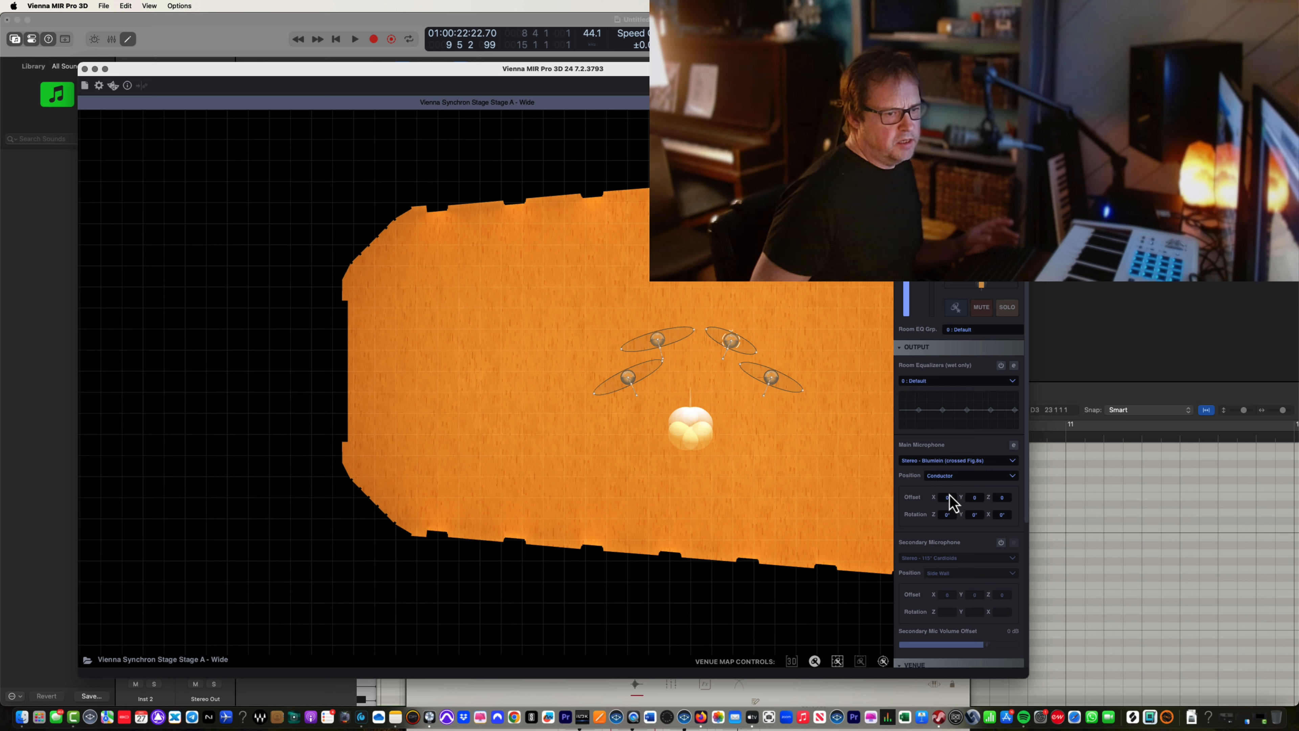
Step: Turn on the venue's secondary microphone and listen to the arrangement from the start
left_click(1000, 542)
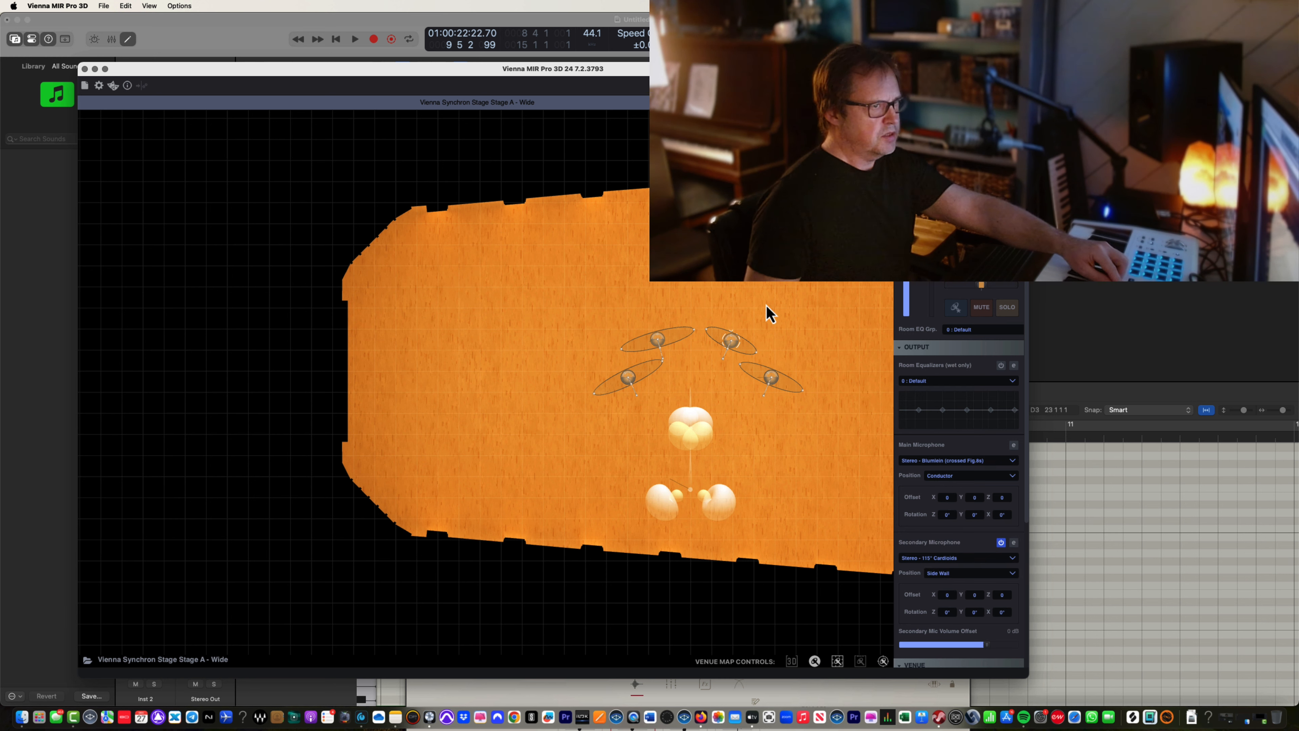
key("Return")
key("space")
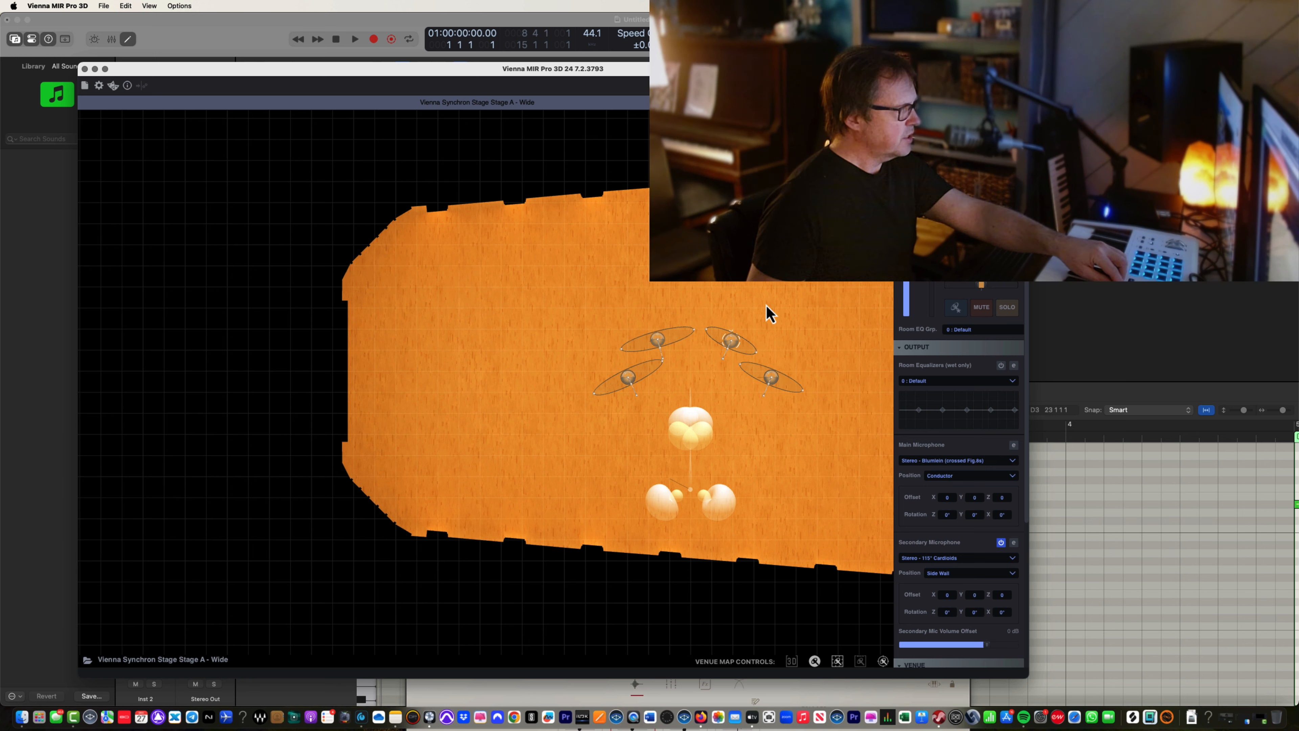
key("space")
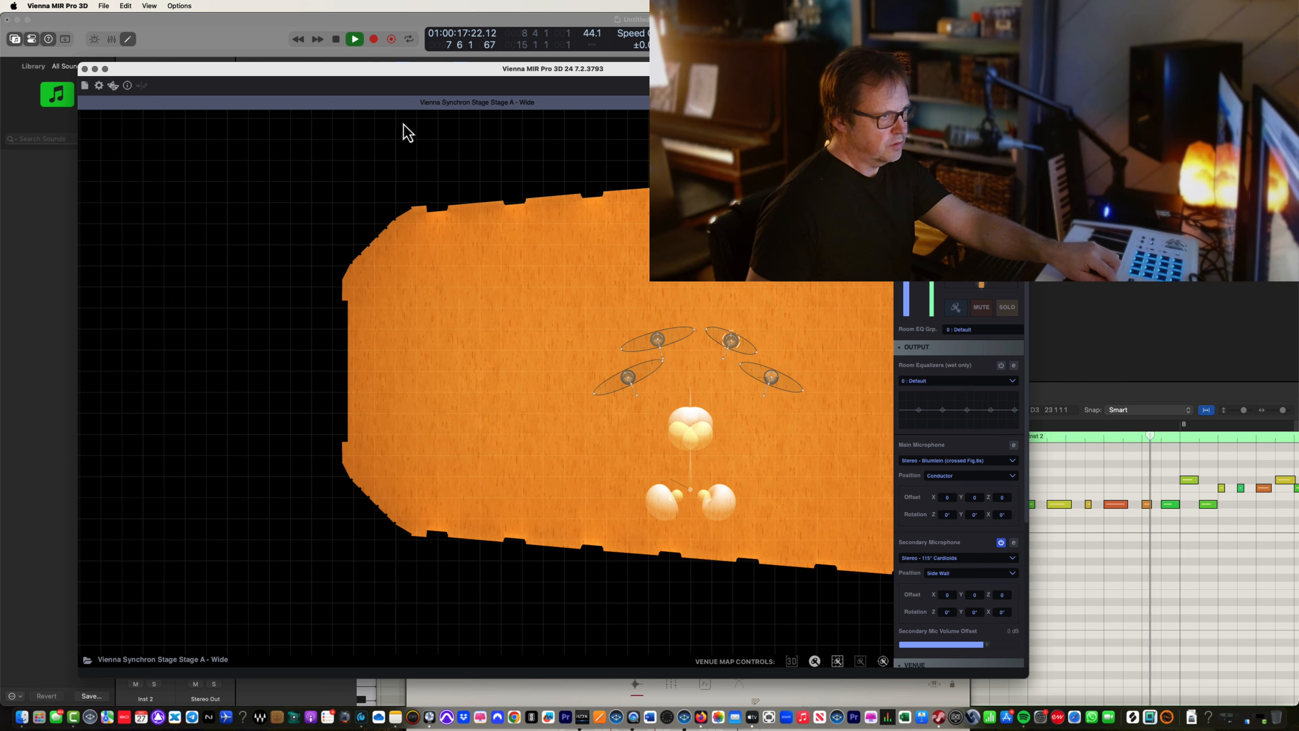
left_click_drag(393, 76, 468, 81)
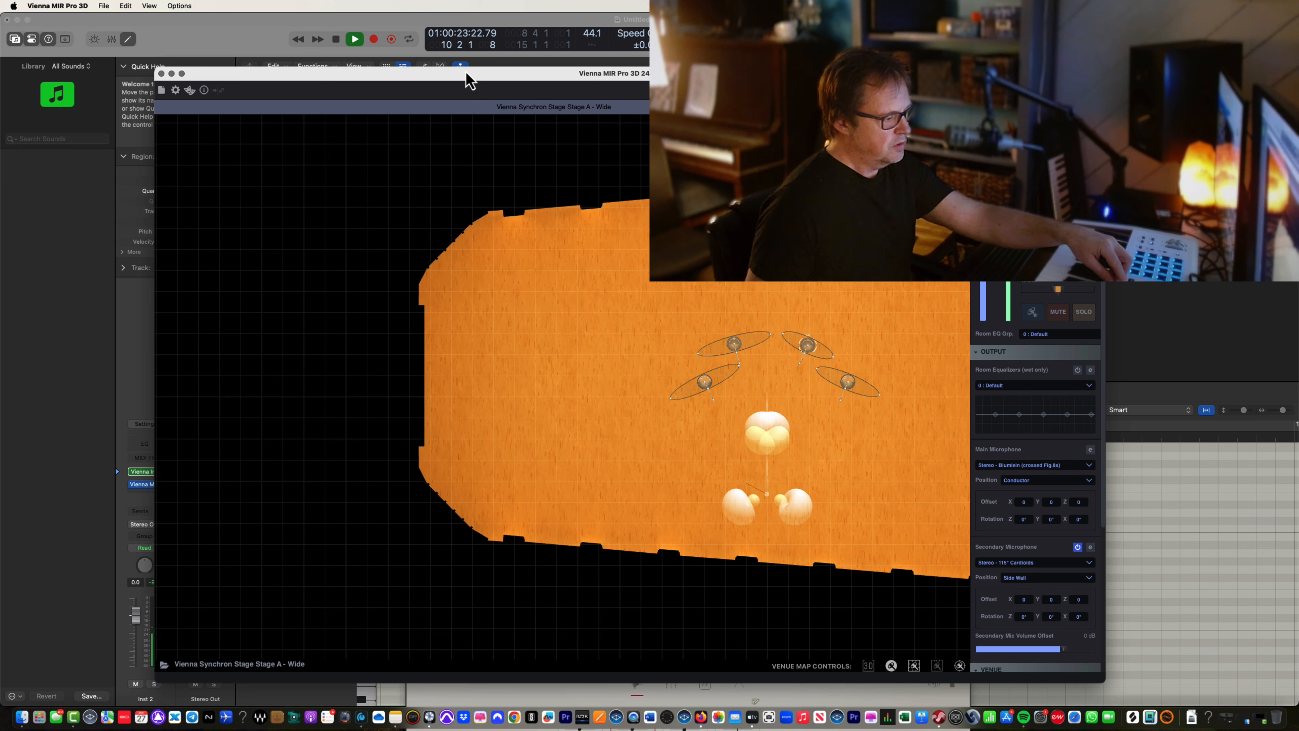
key("space")
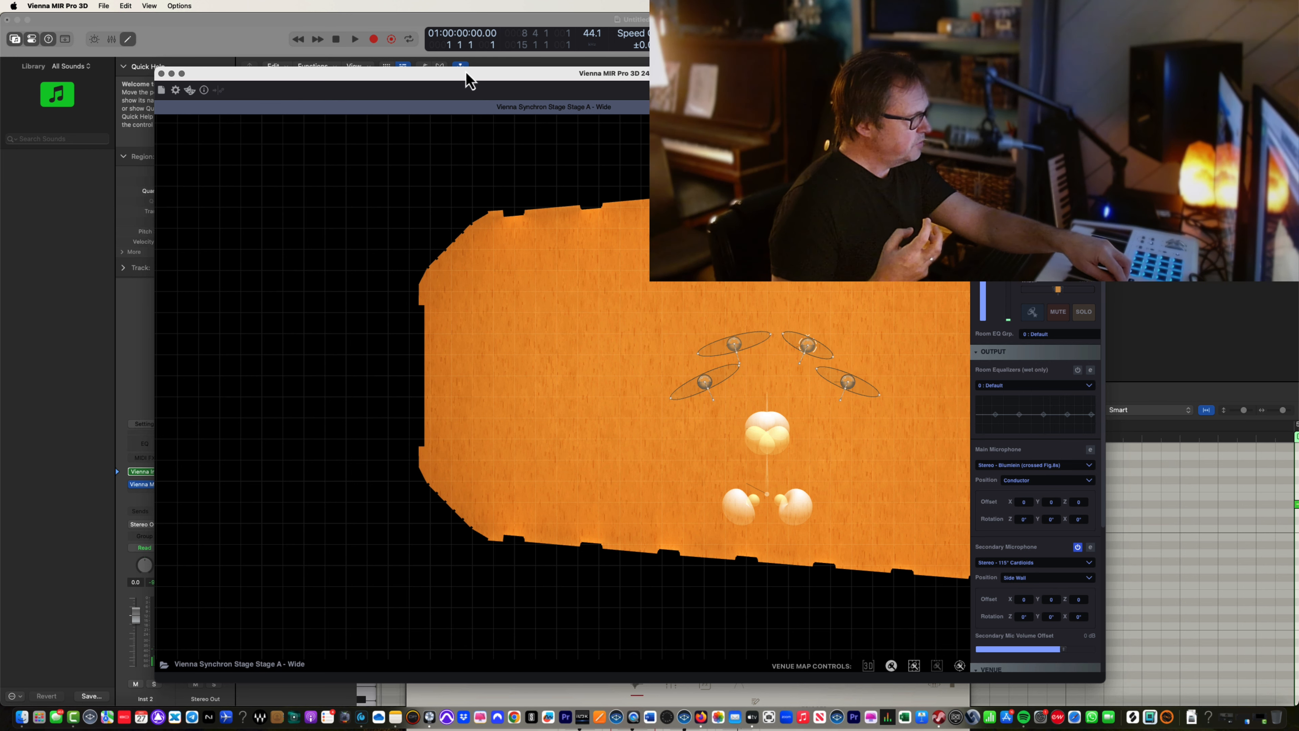
key("space")
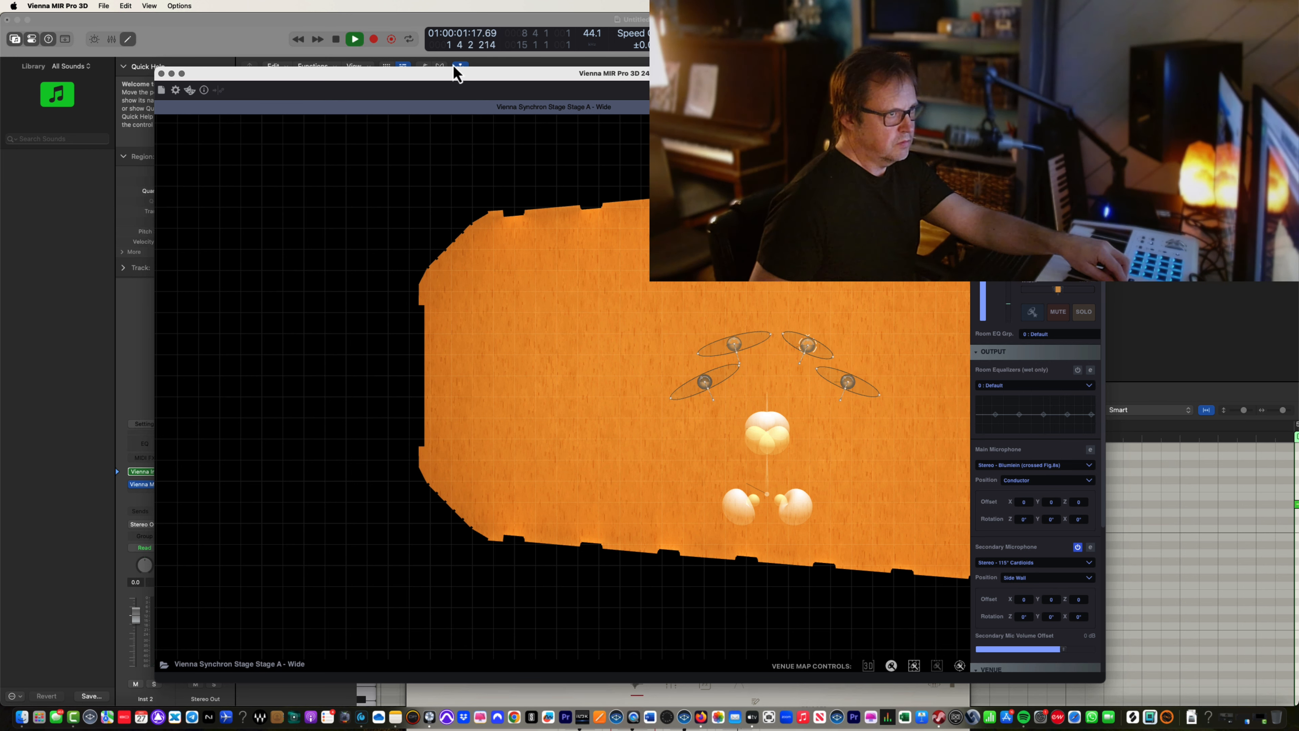
key("space")
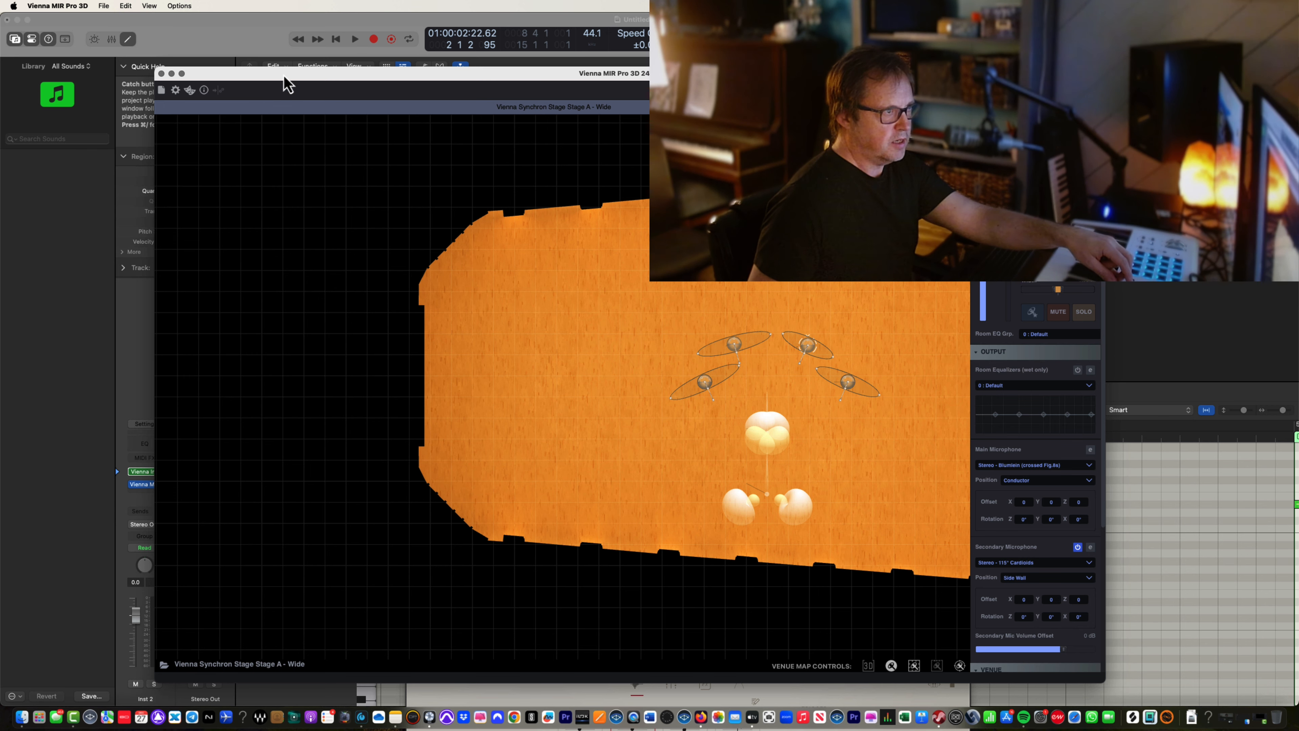
Step: Clear the plug-in windows away, lower Inst 3 to -3.2 dB and Inst 4 to -4.2 dB in the mixer and play from the start
left_click_drag(284, 76, 0, 18)
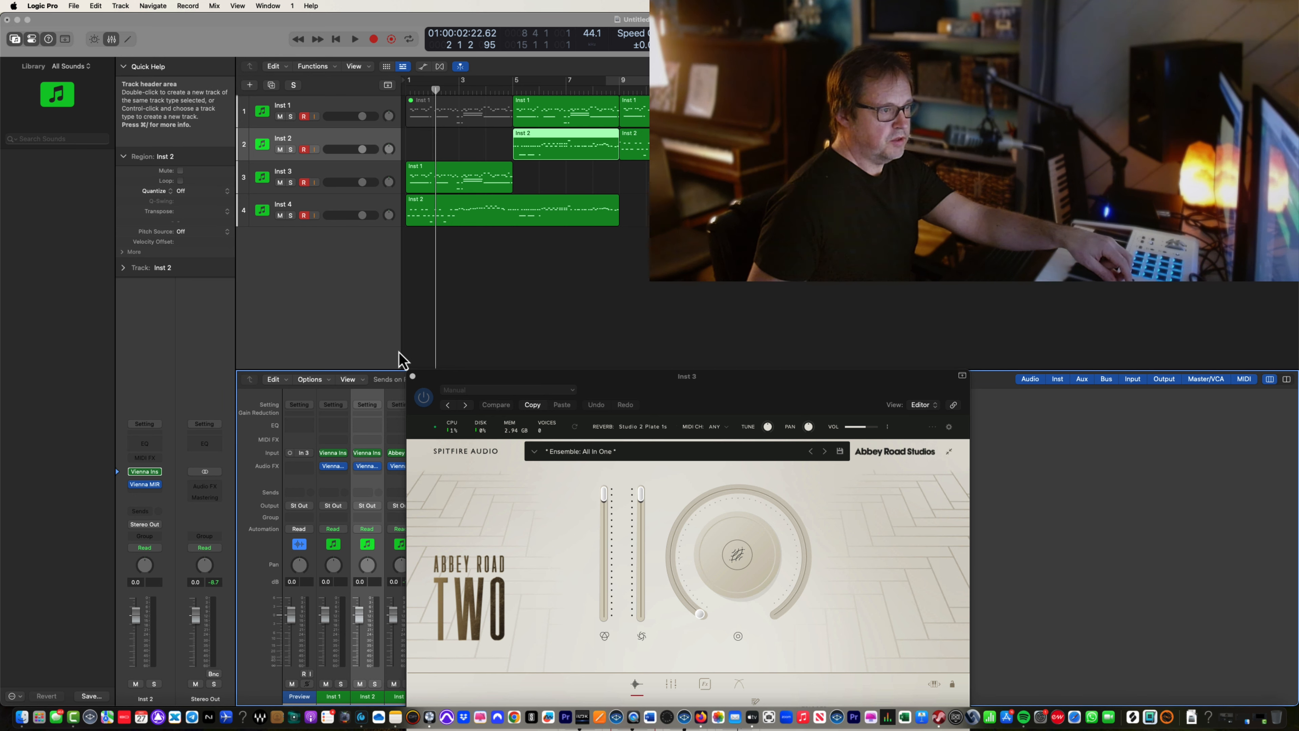
left_click(413, 378)
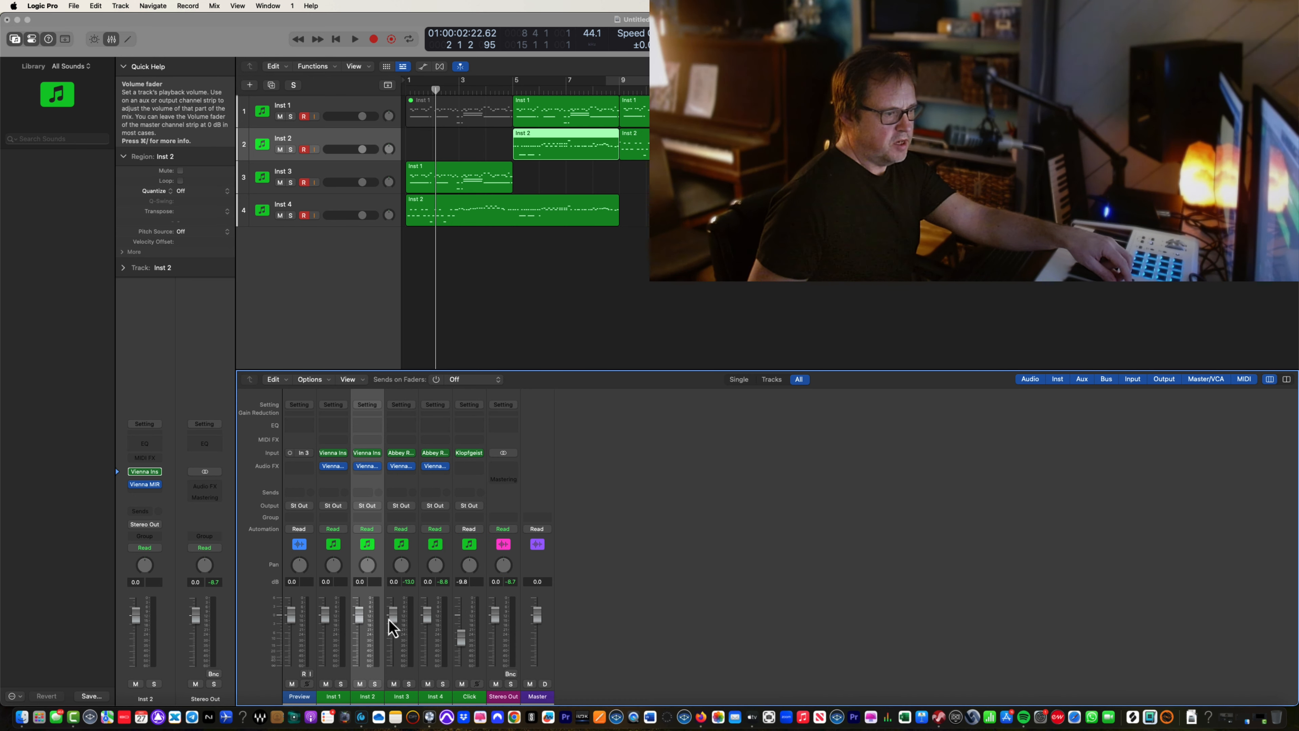
left_click_drag(391, 628, 421, 648)
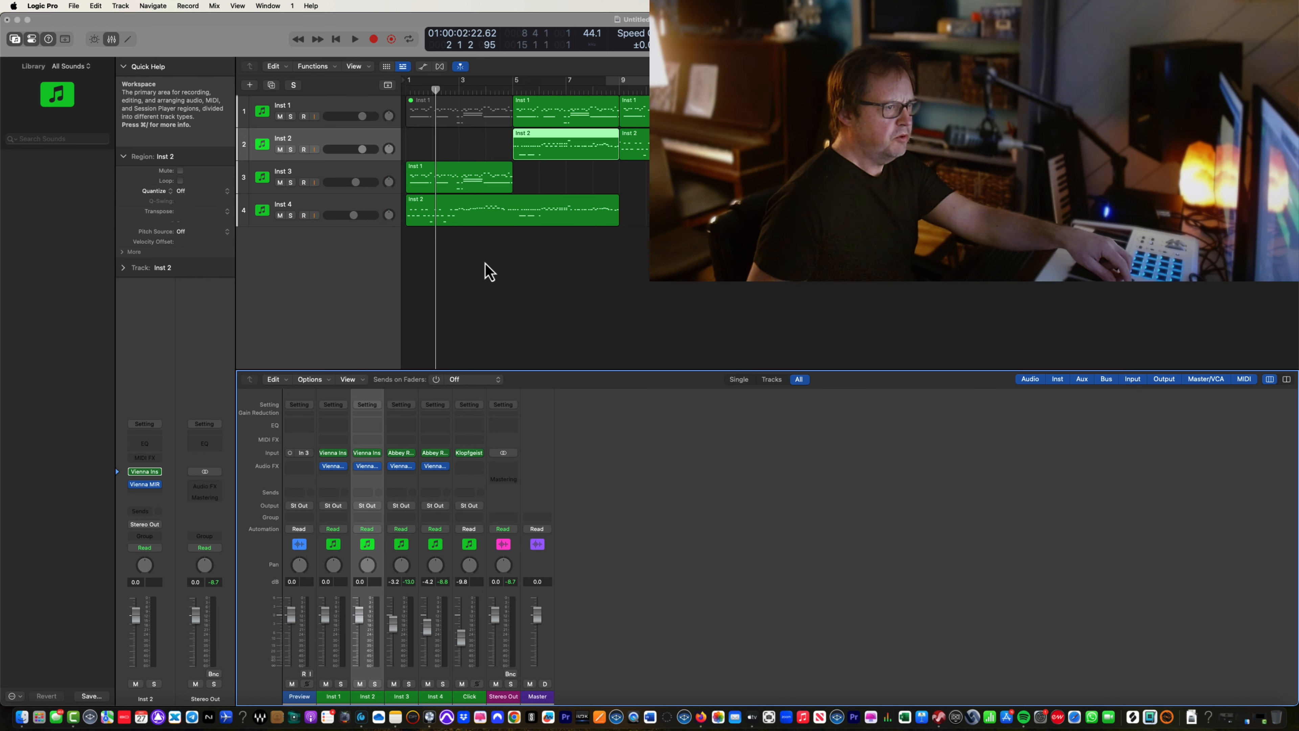
key("Return")
key("space")
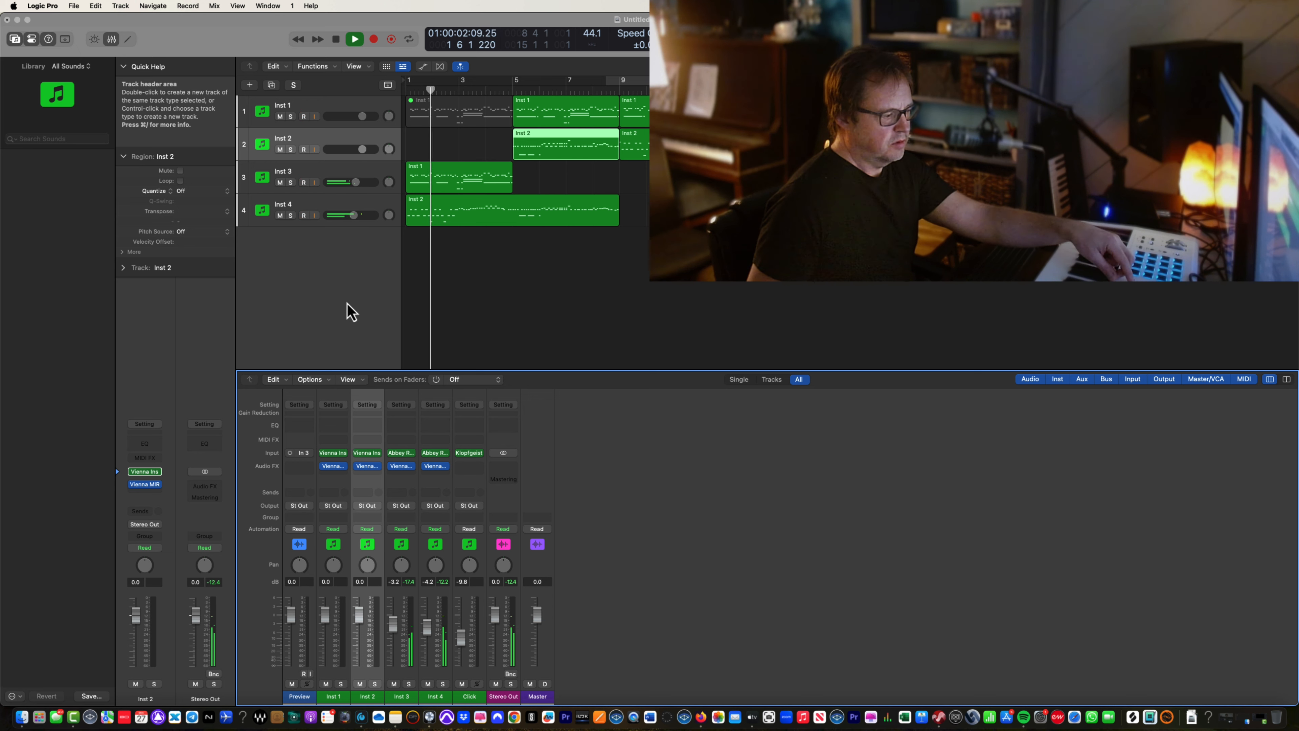
key("space")
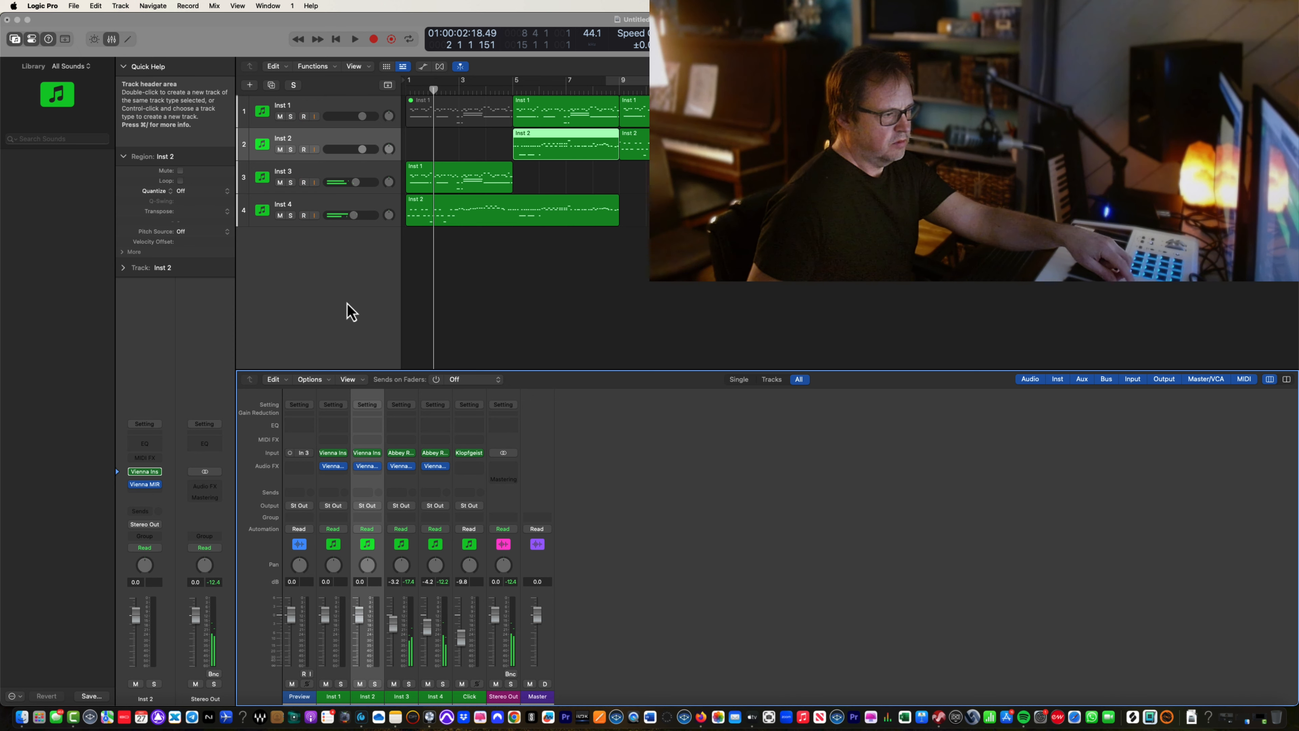
Step: Insert Slate Digital FG-X on the Stereo Out, shift its ITP setting towards Smooth during playback, then close it and return to the start
left_click(219, 485)
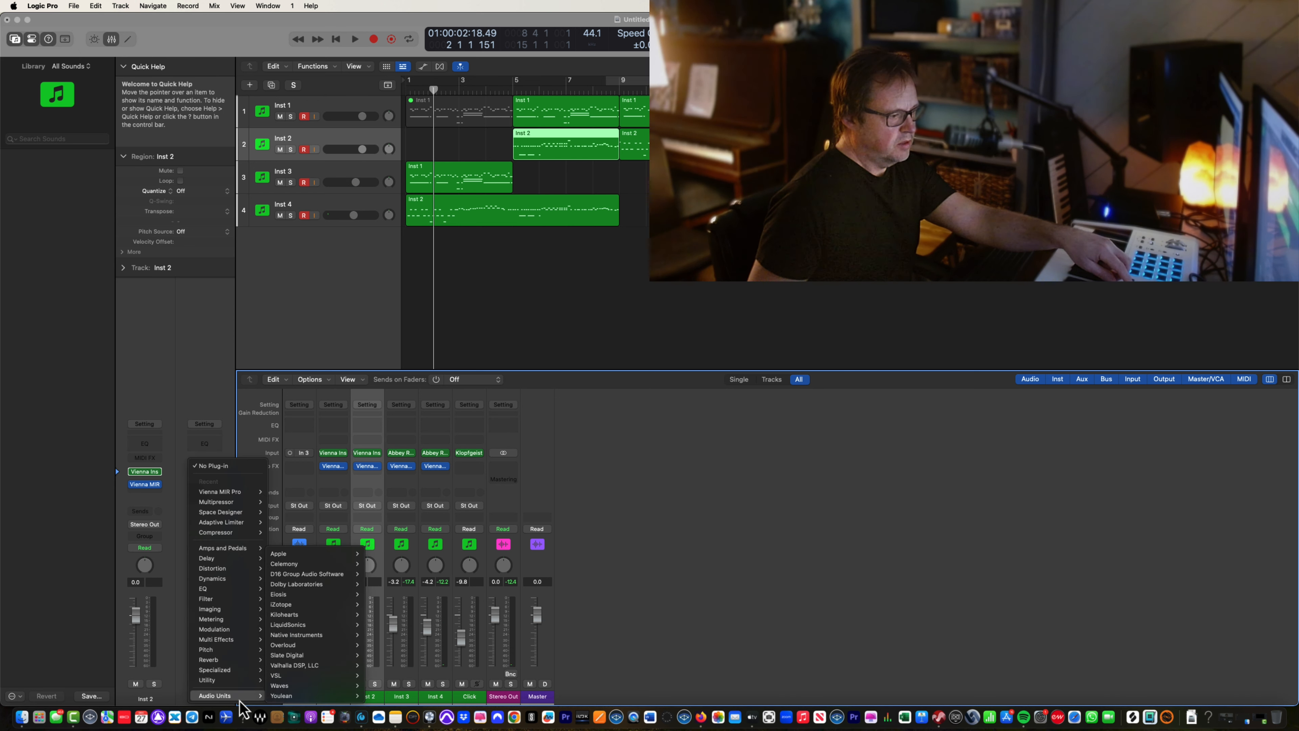
left_click(317, 665)
key("space")
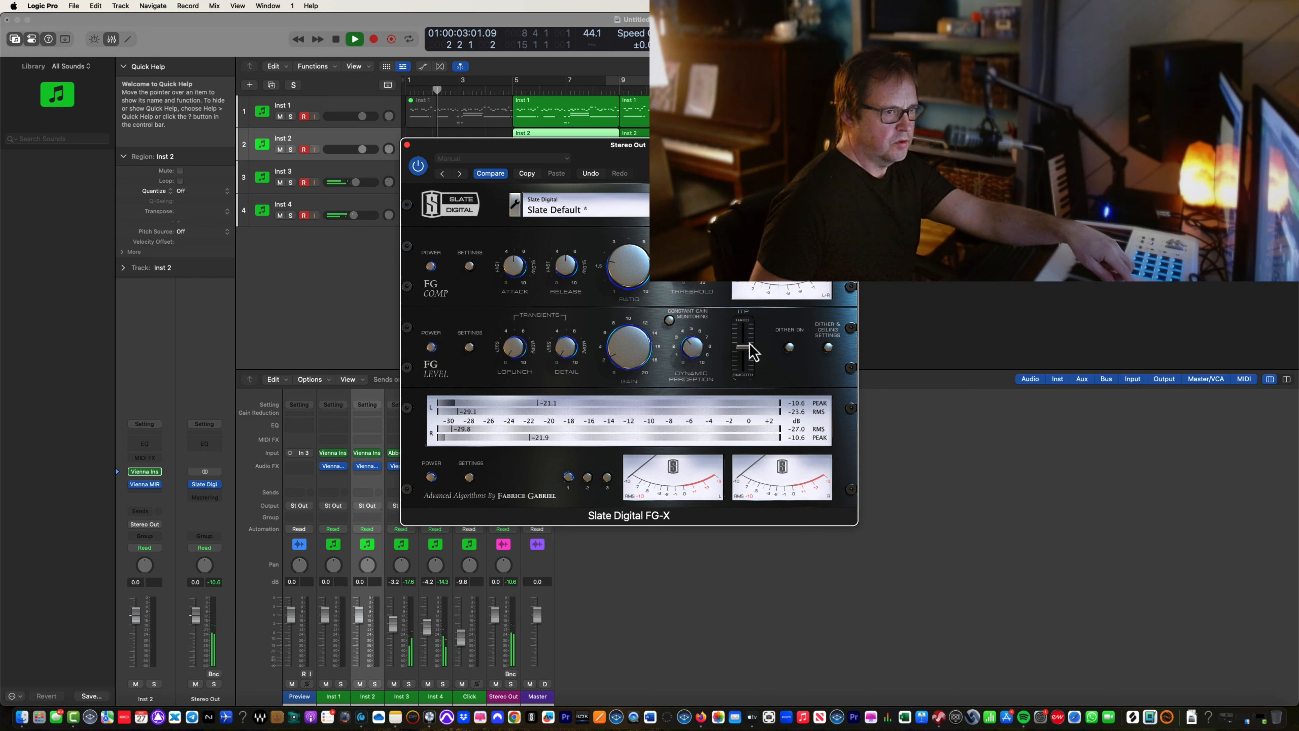
left_click_drag(744, 347, 746, 368)
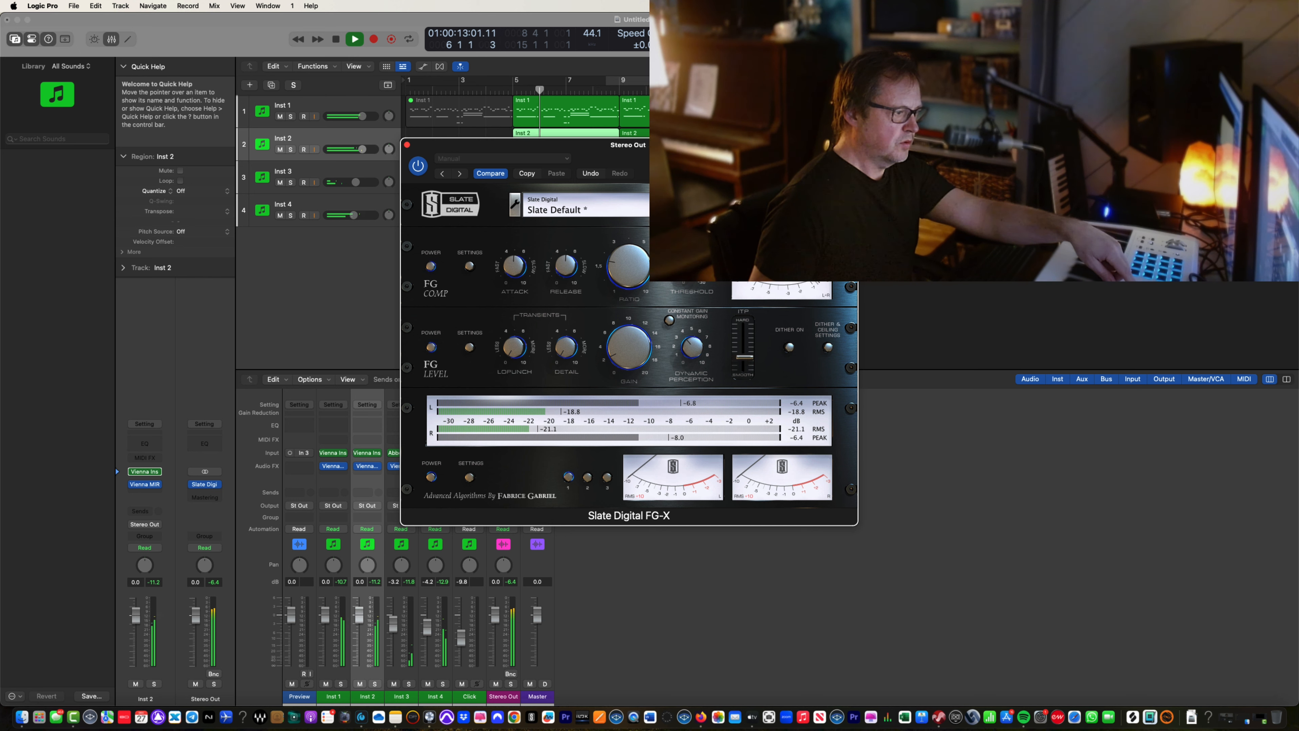
left_click(407, 145)
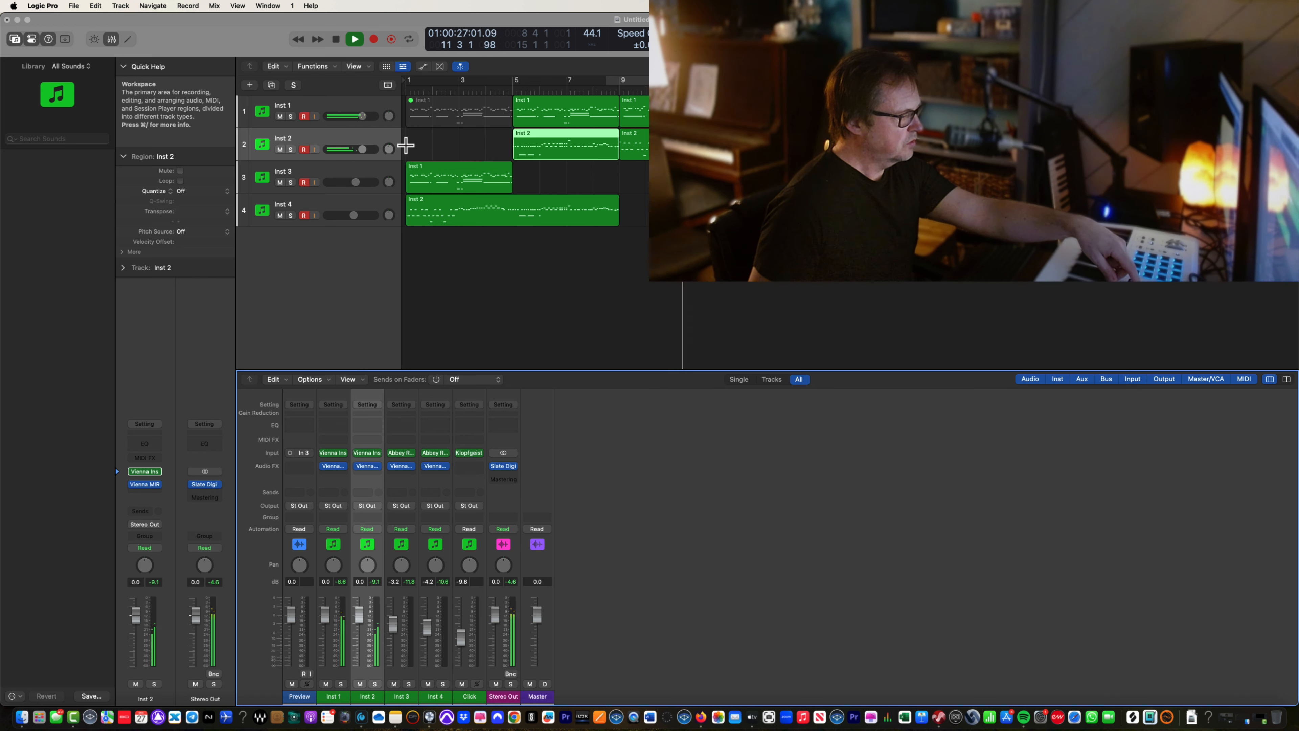
key("space")
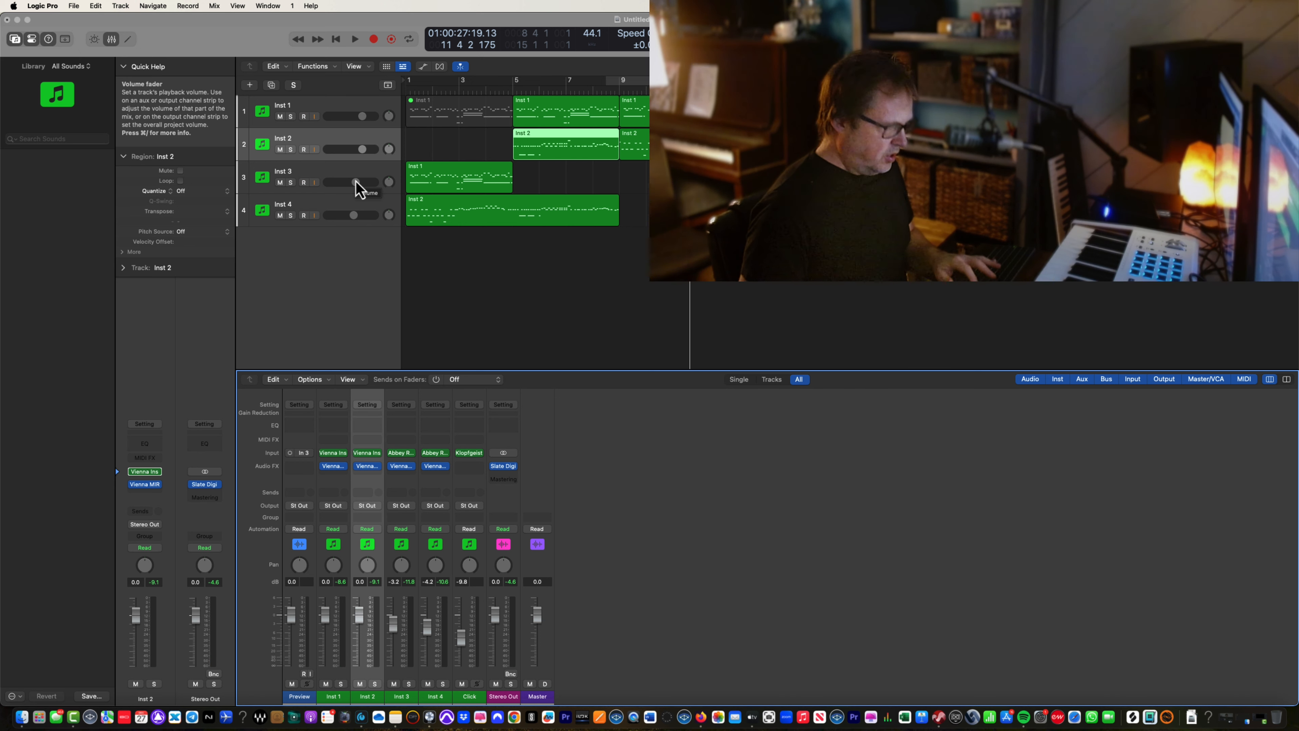
key("Return")
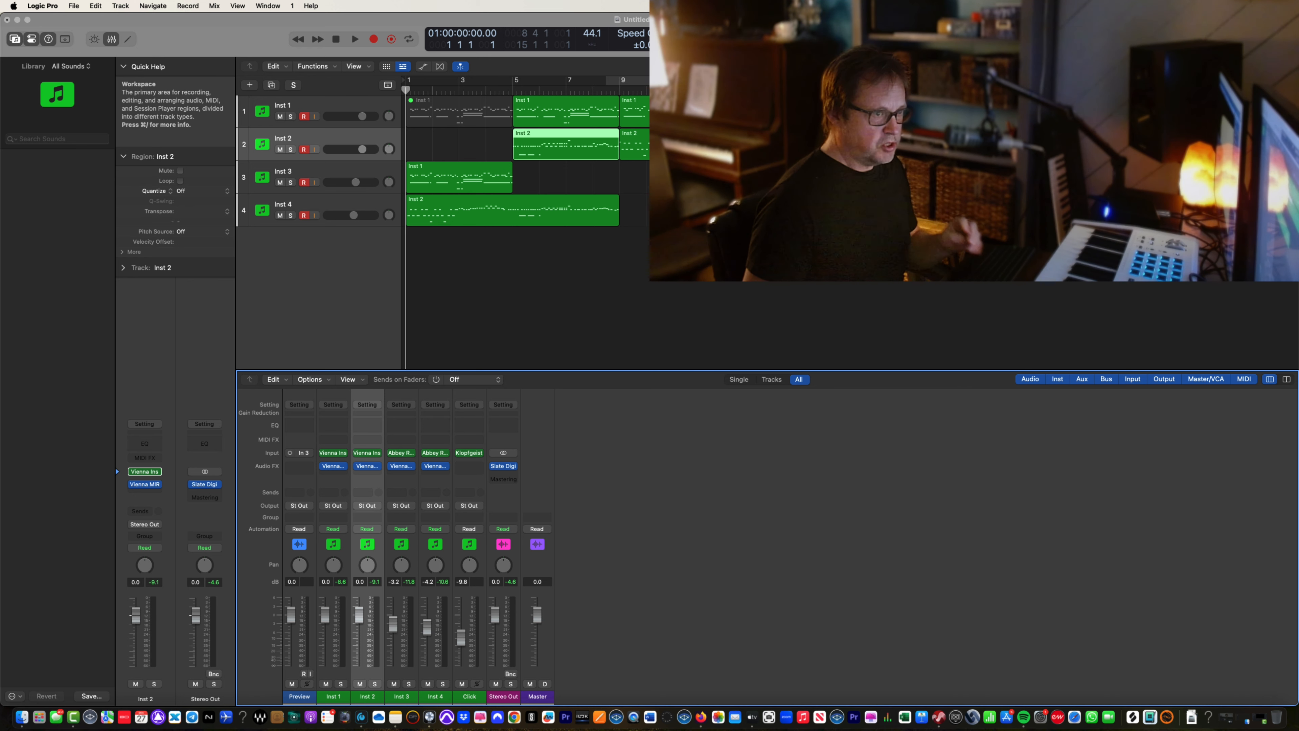
Step: Lock the SMPTE position of the Inst 1 region starting at bar 9 on the Inst 1 track
left_click(860, 253)
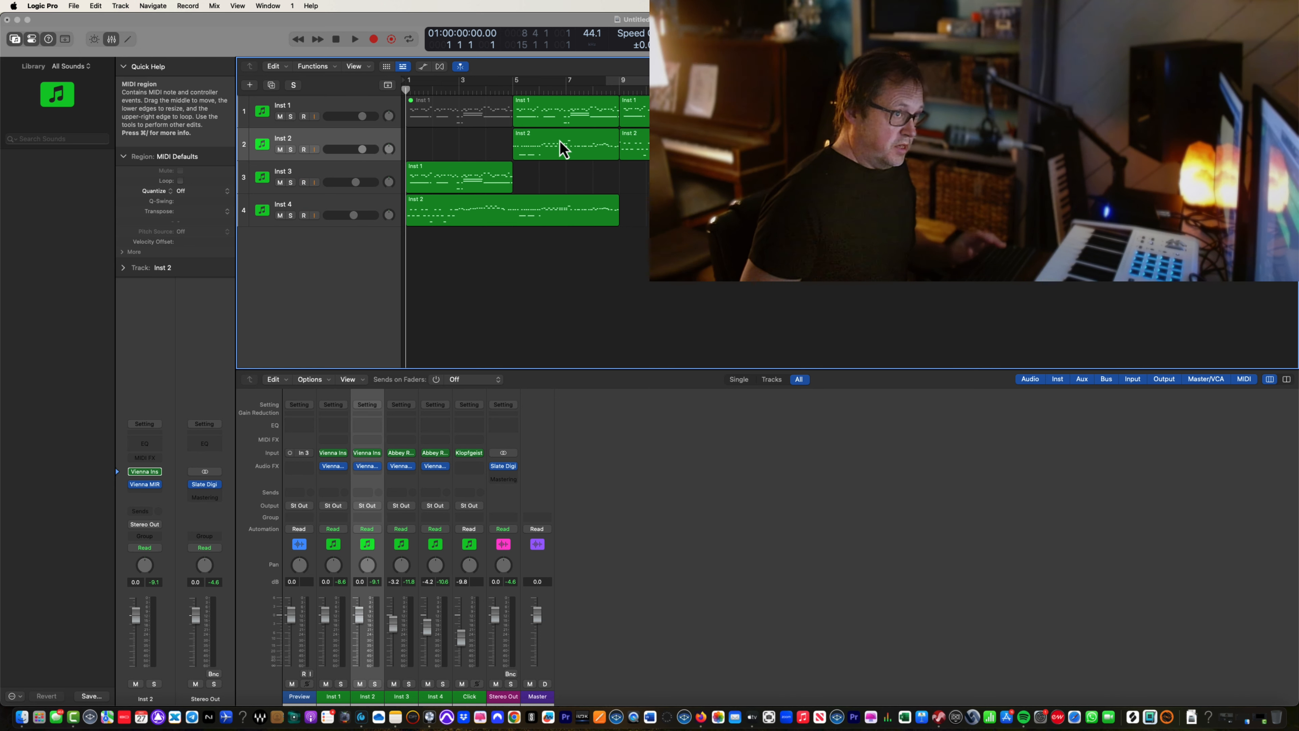
left_click(645, 110)
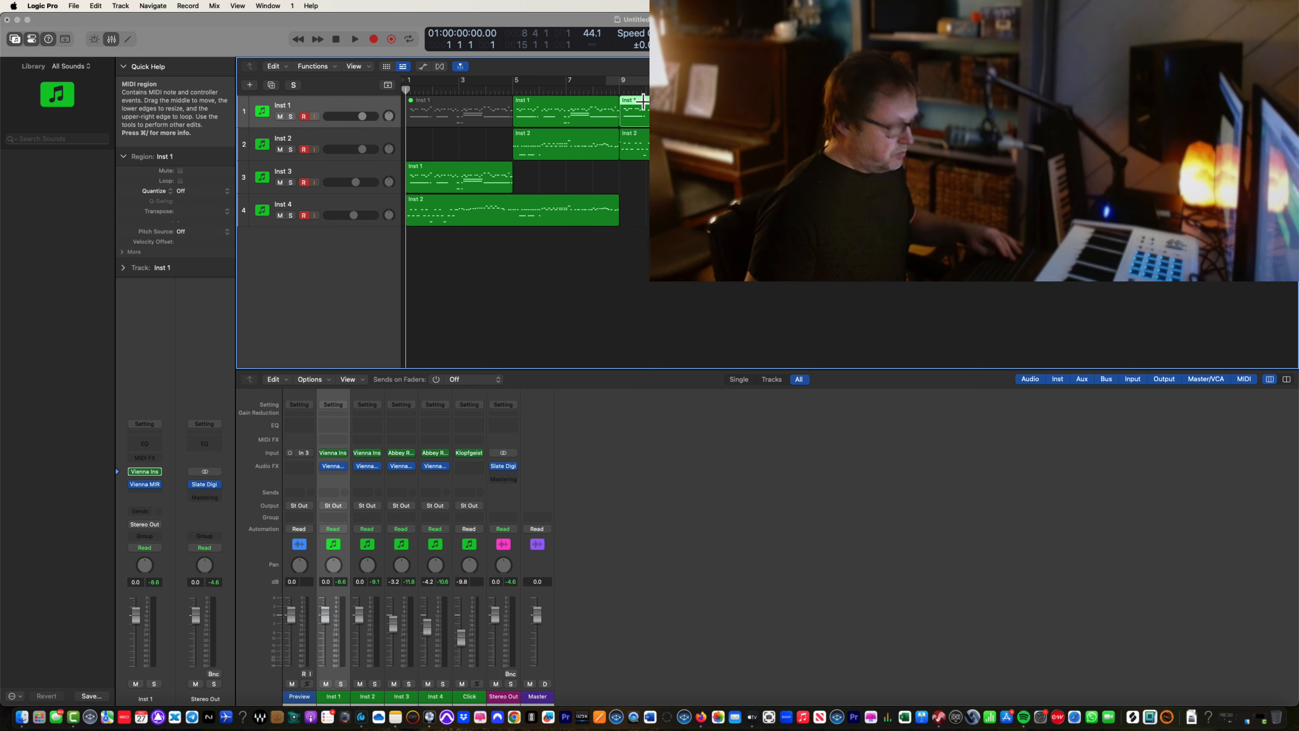
double_click(645, 109)
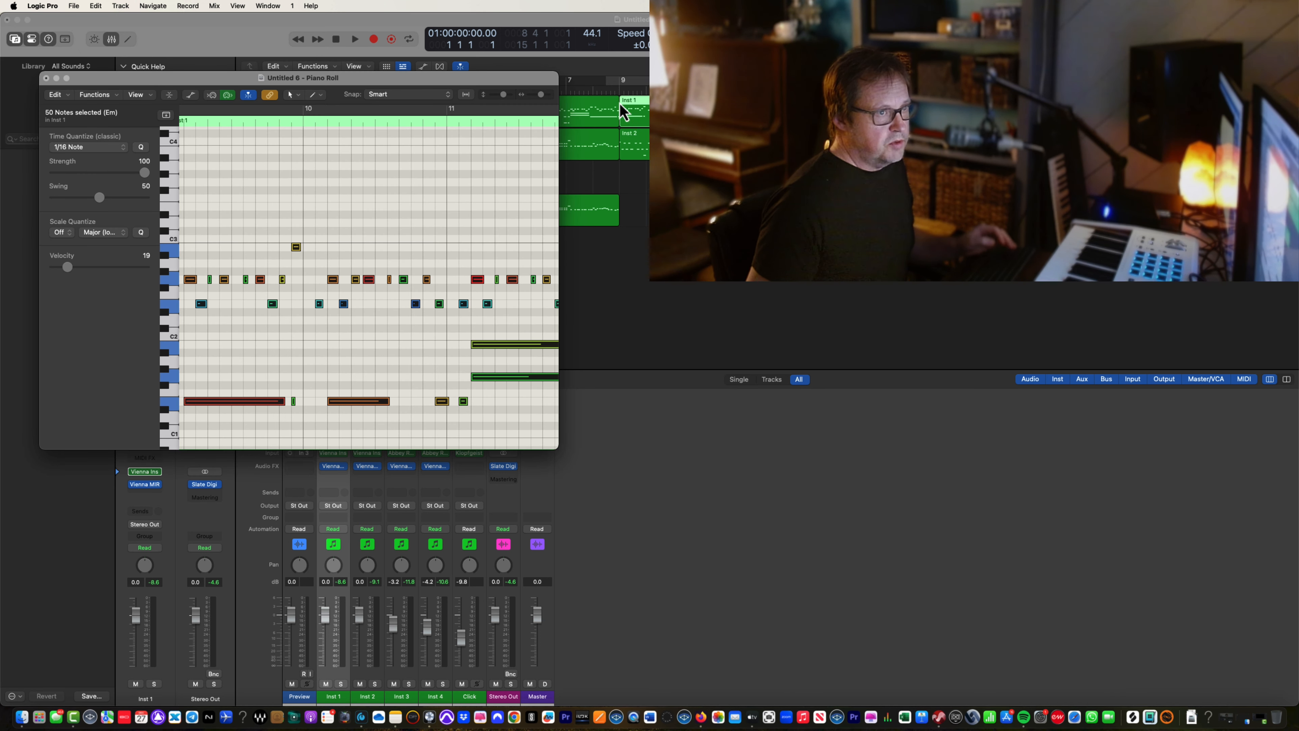
right_click(645, 110)
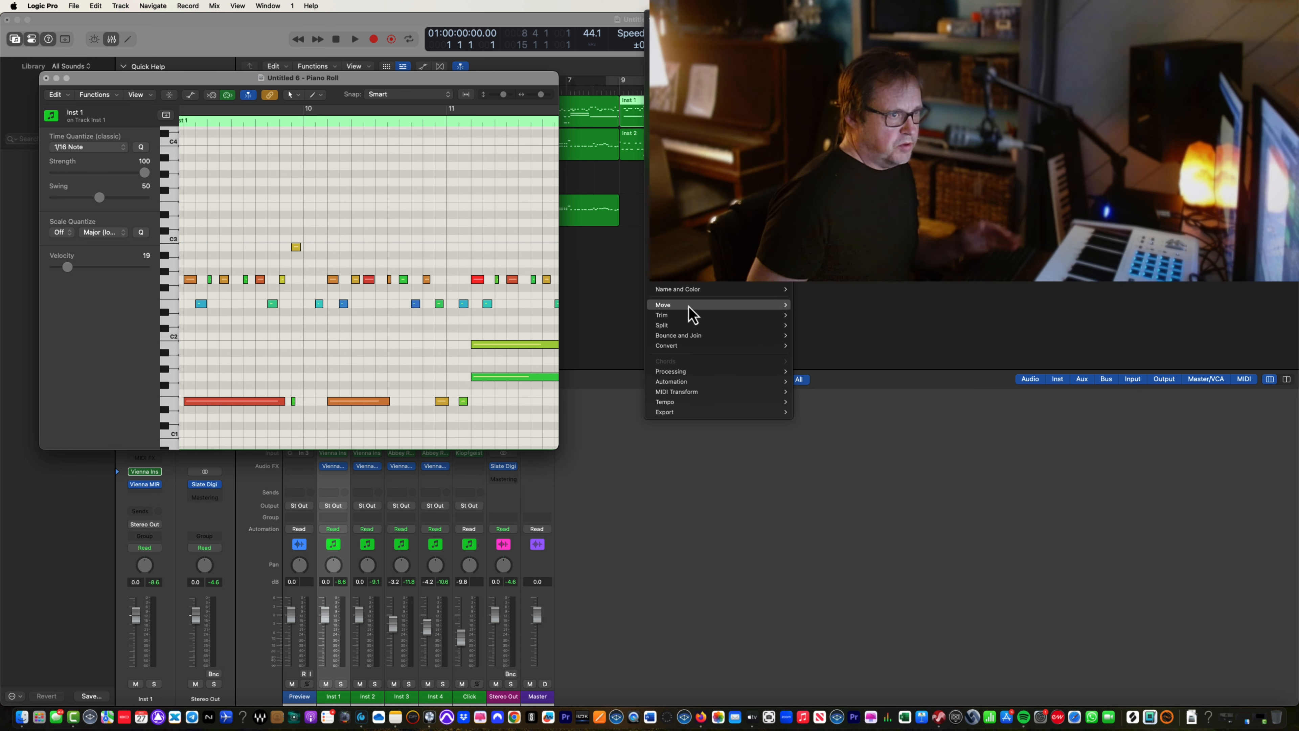
mouse_move(685, 305)
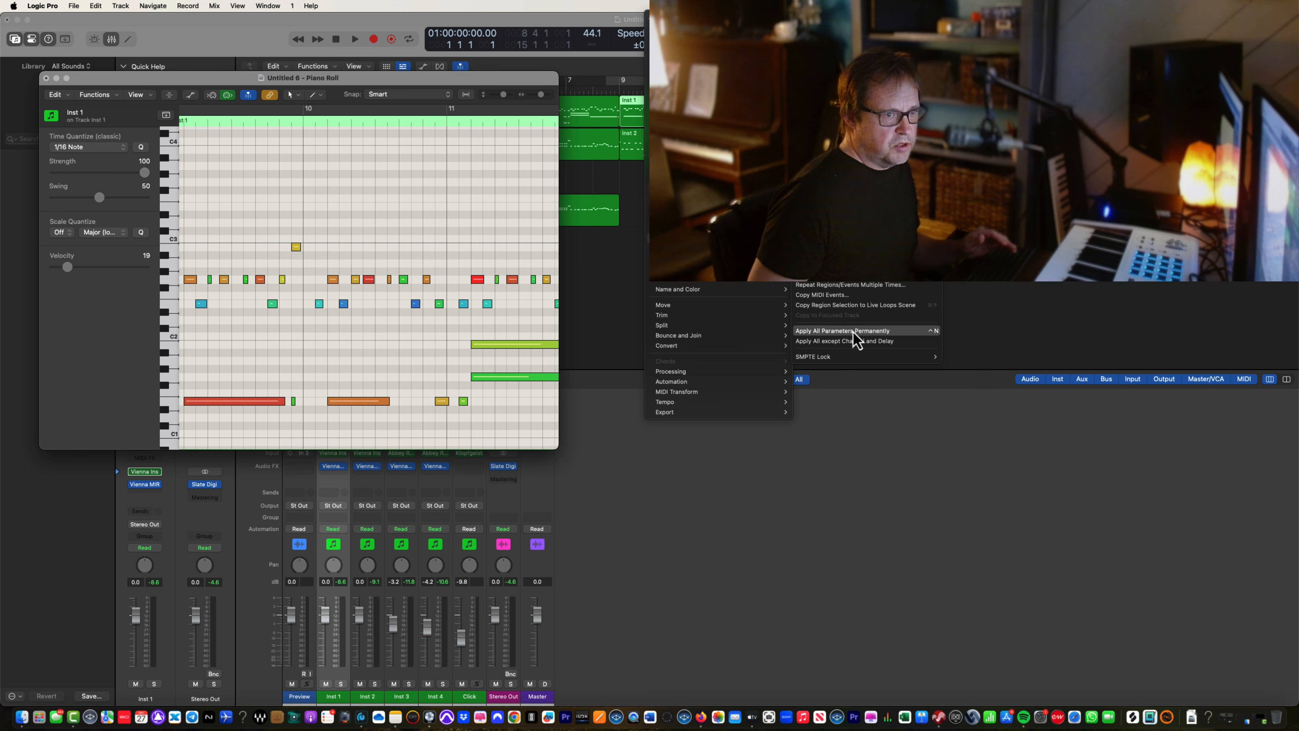
mouse_move(834, 360)
left_click(956, 357)
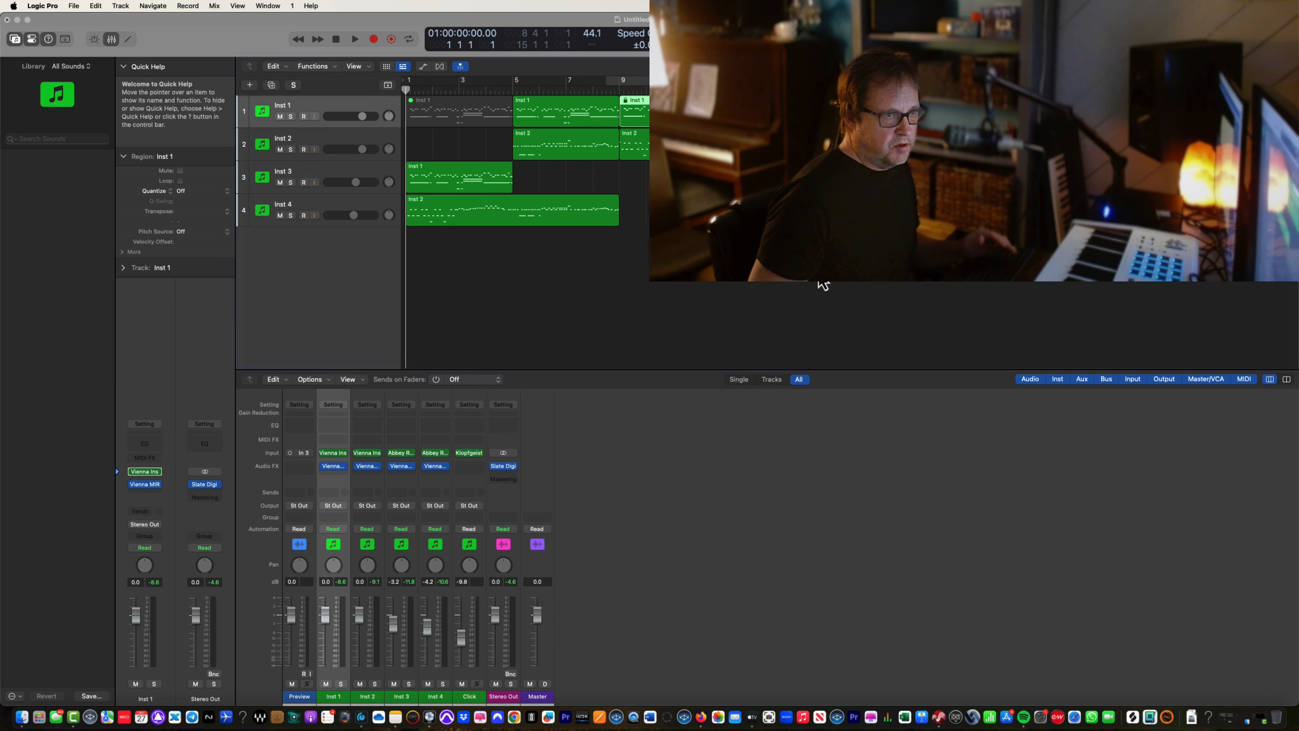
Step: In the Piano Roll, transpose the twelve G2 notes in bars 10 and 11 of the bar 9 Inst 1 region up one octave
key("cmd+4")
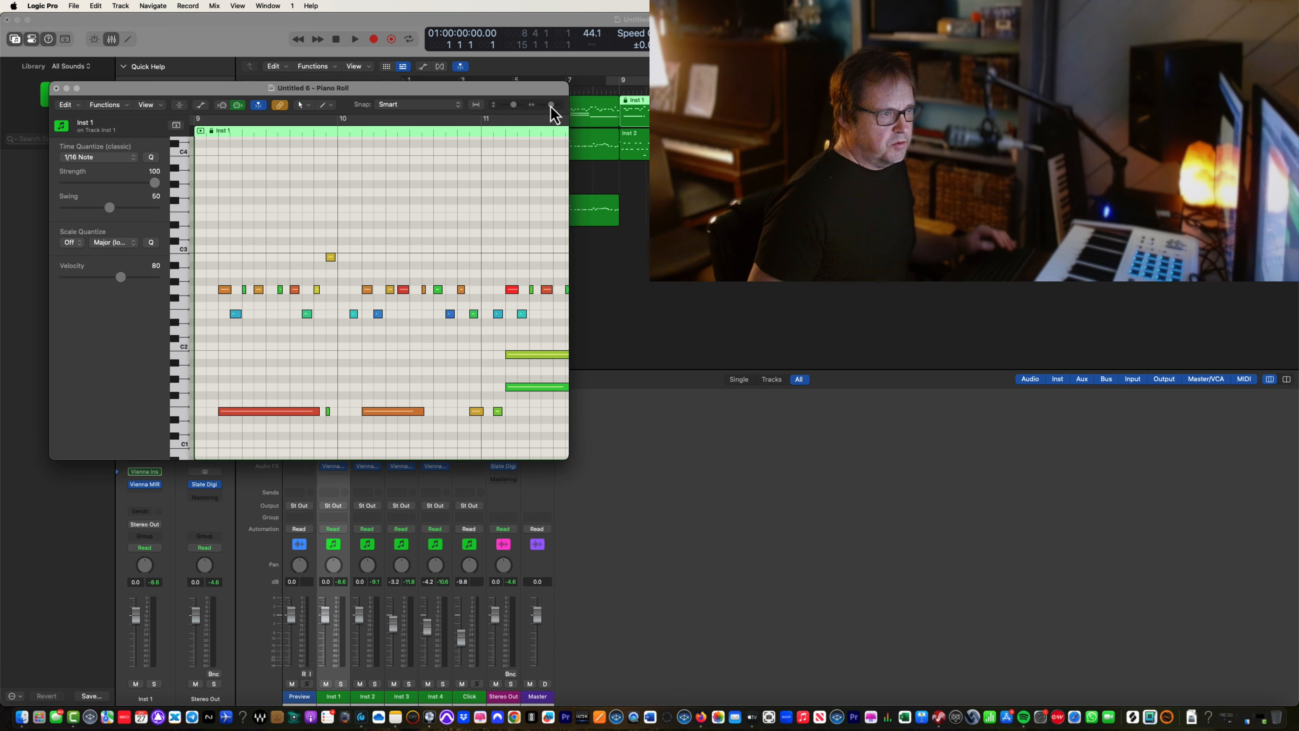
left_click_drag(552, 107, 545, 109)
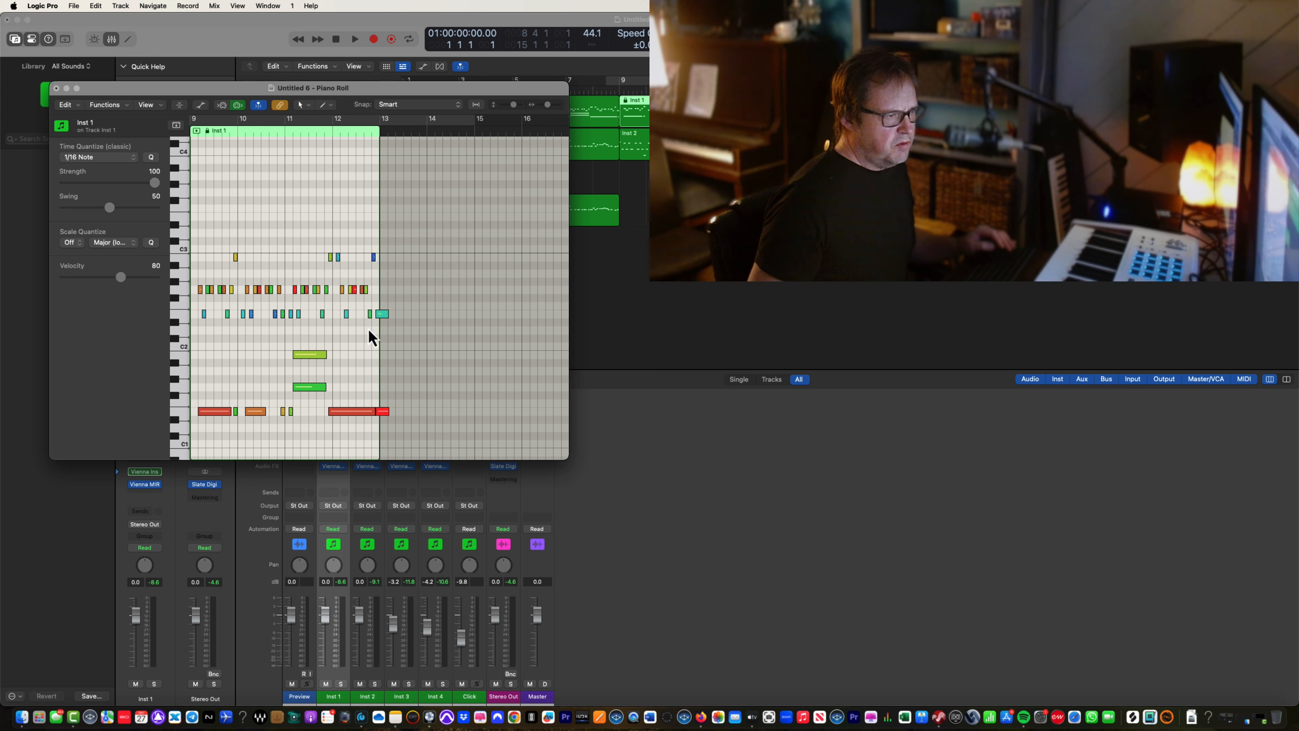
left_click_drag(368, 326, 204, 311)
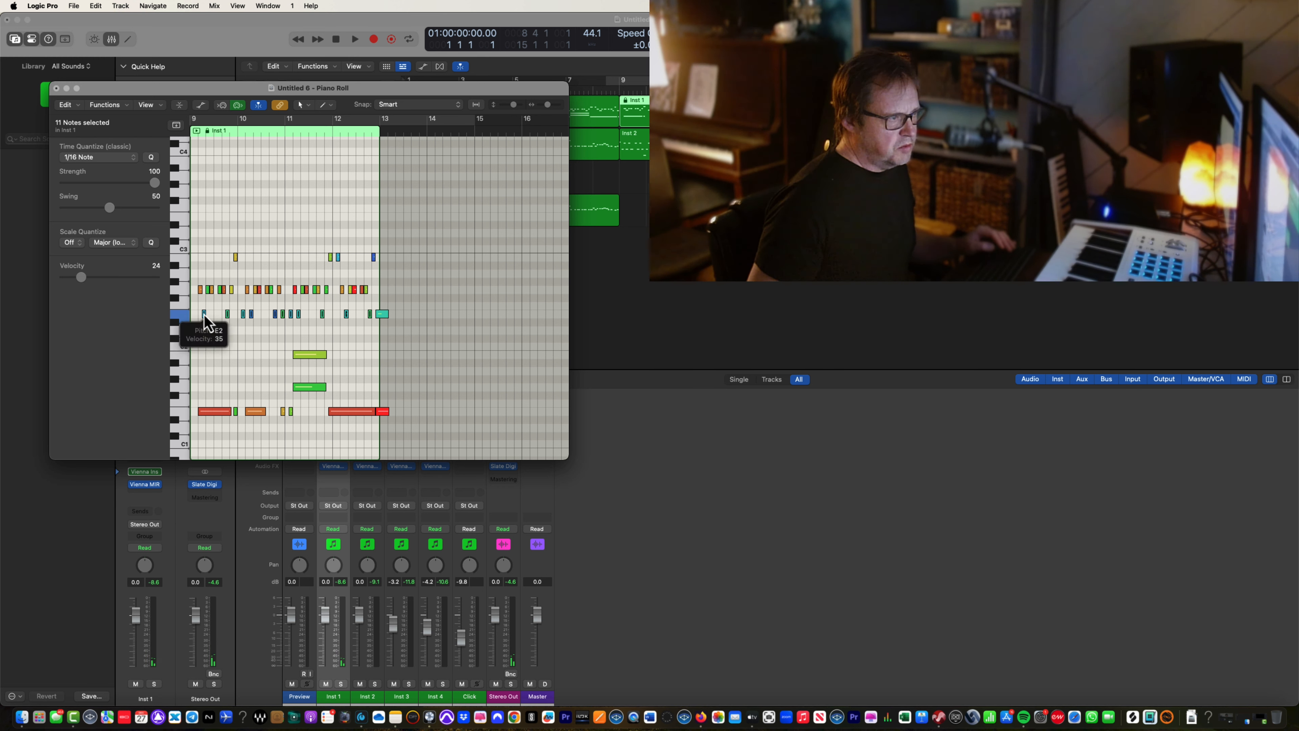
left_click(252, 297)
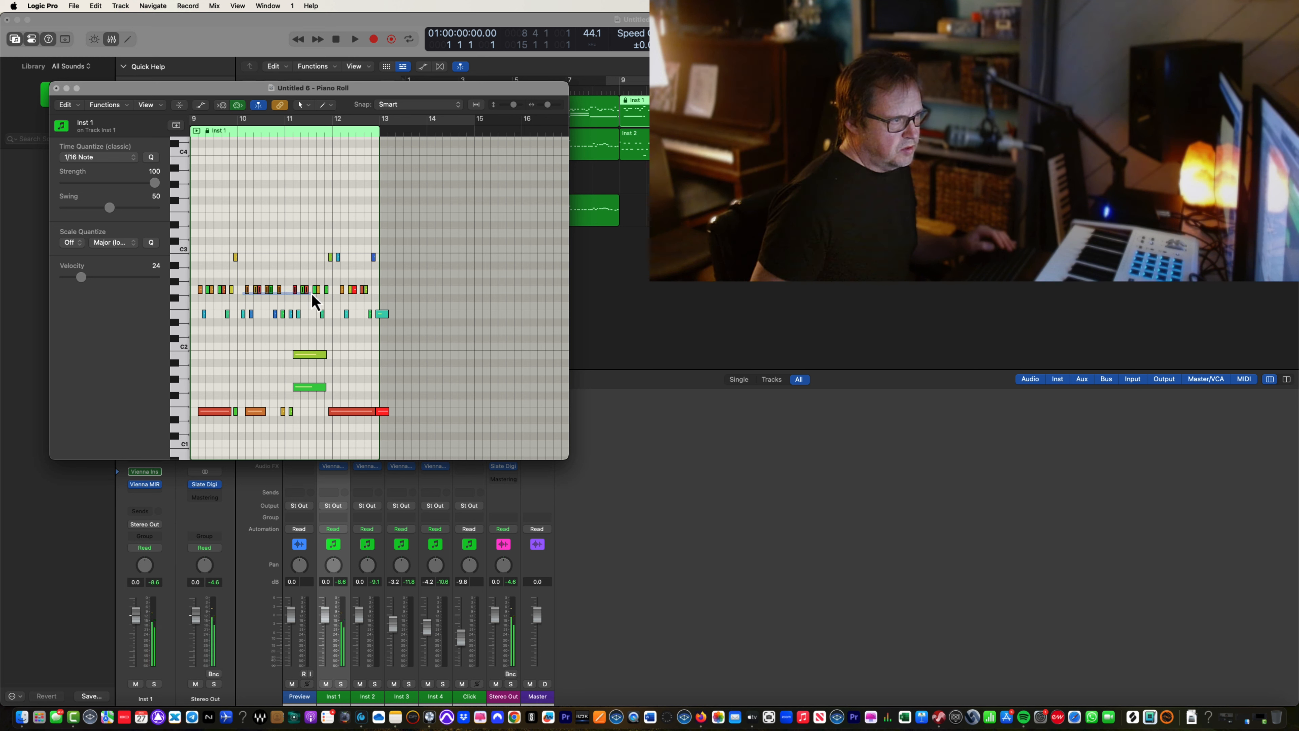
left_click_drag(318, 293, 326, 193)
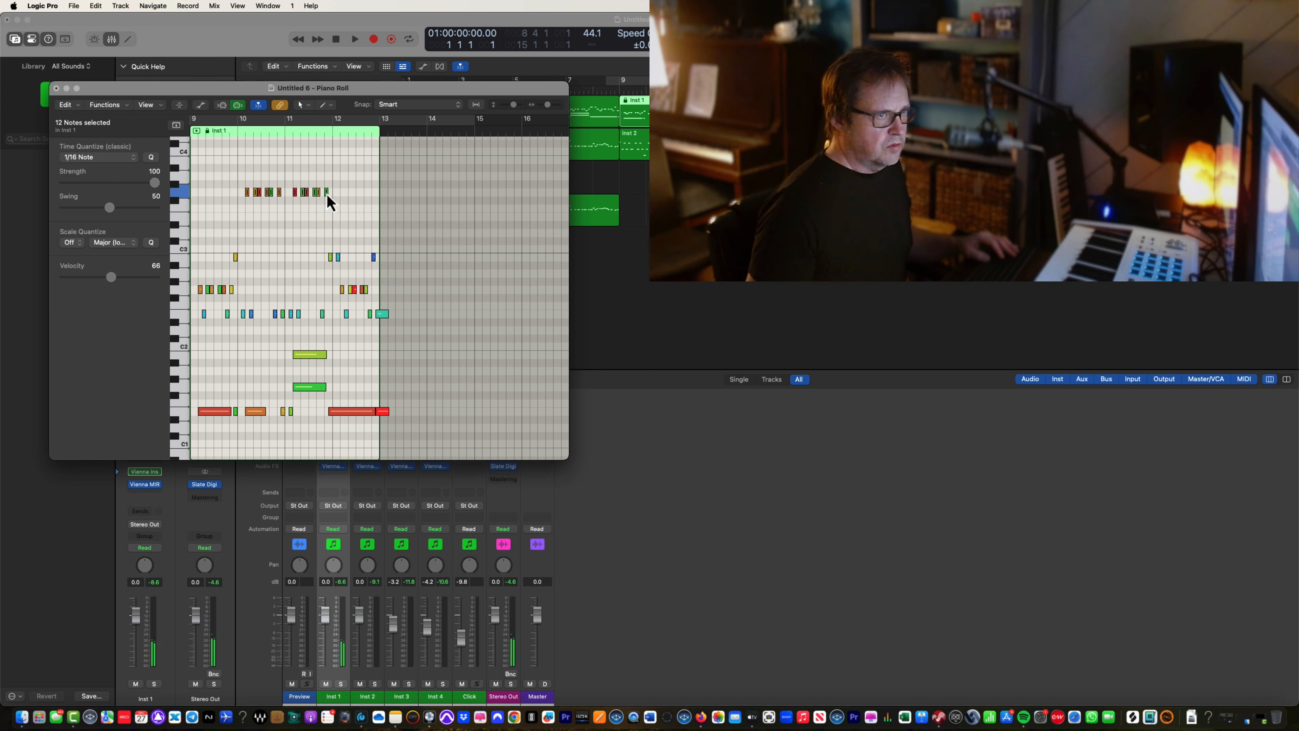
Step: Play the arrangement briefly from the start and close the Piano Roll window
key("Return")
key("space")
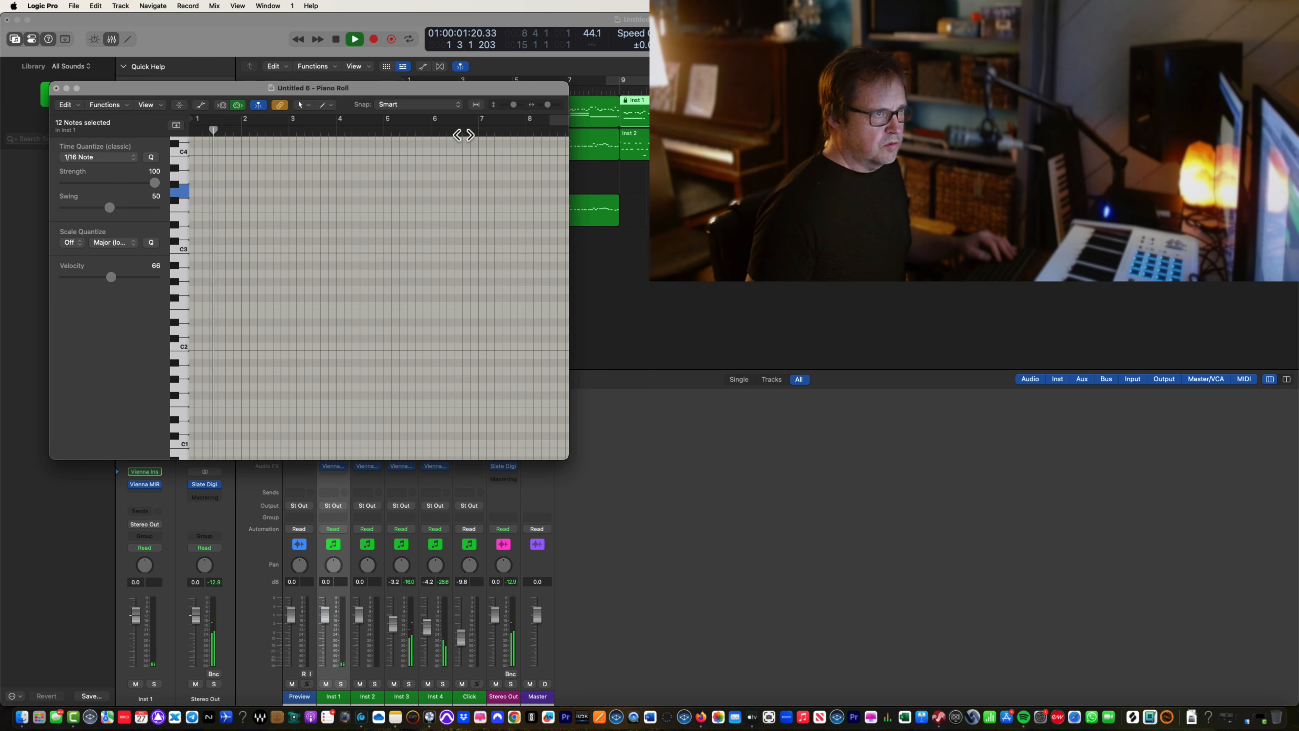
left_click_drag(486, 95, 494, 163)
key("space")
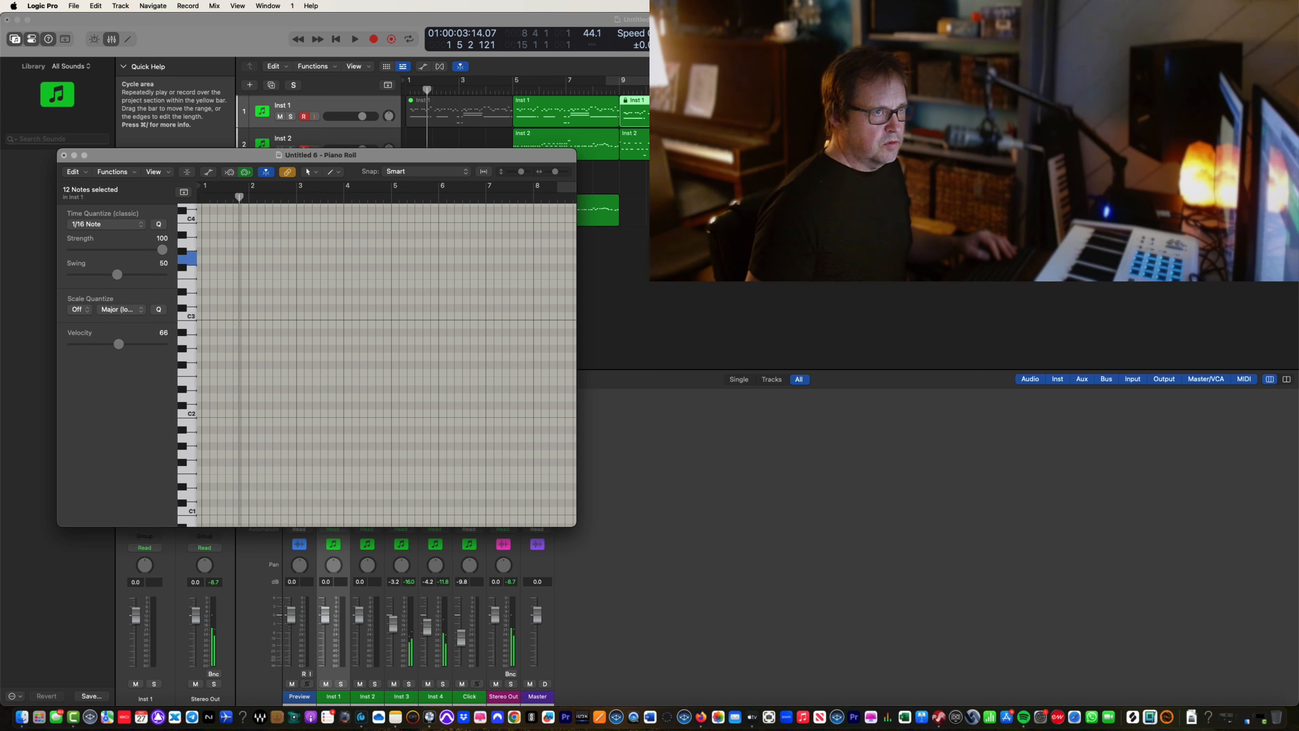
left_click_drag(487, 45, 488, 43)
key("super+w")
key("space")
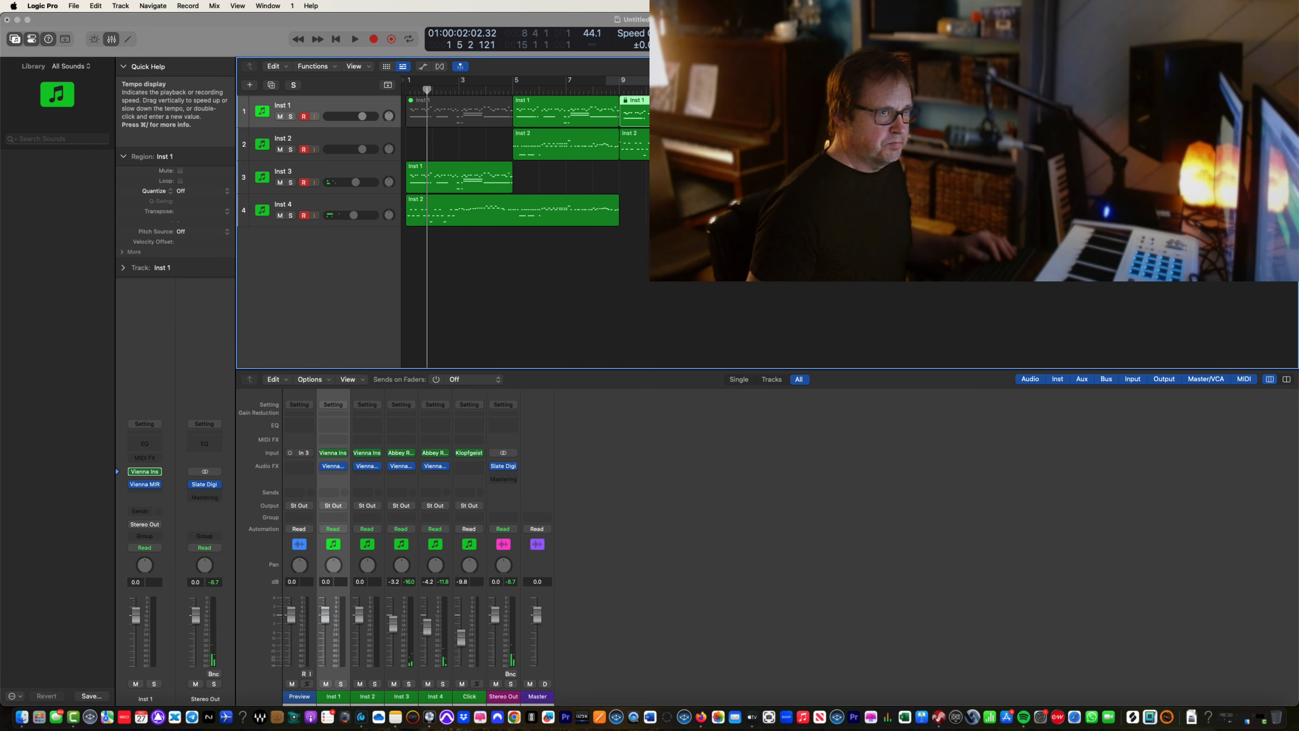
key("space")
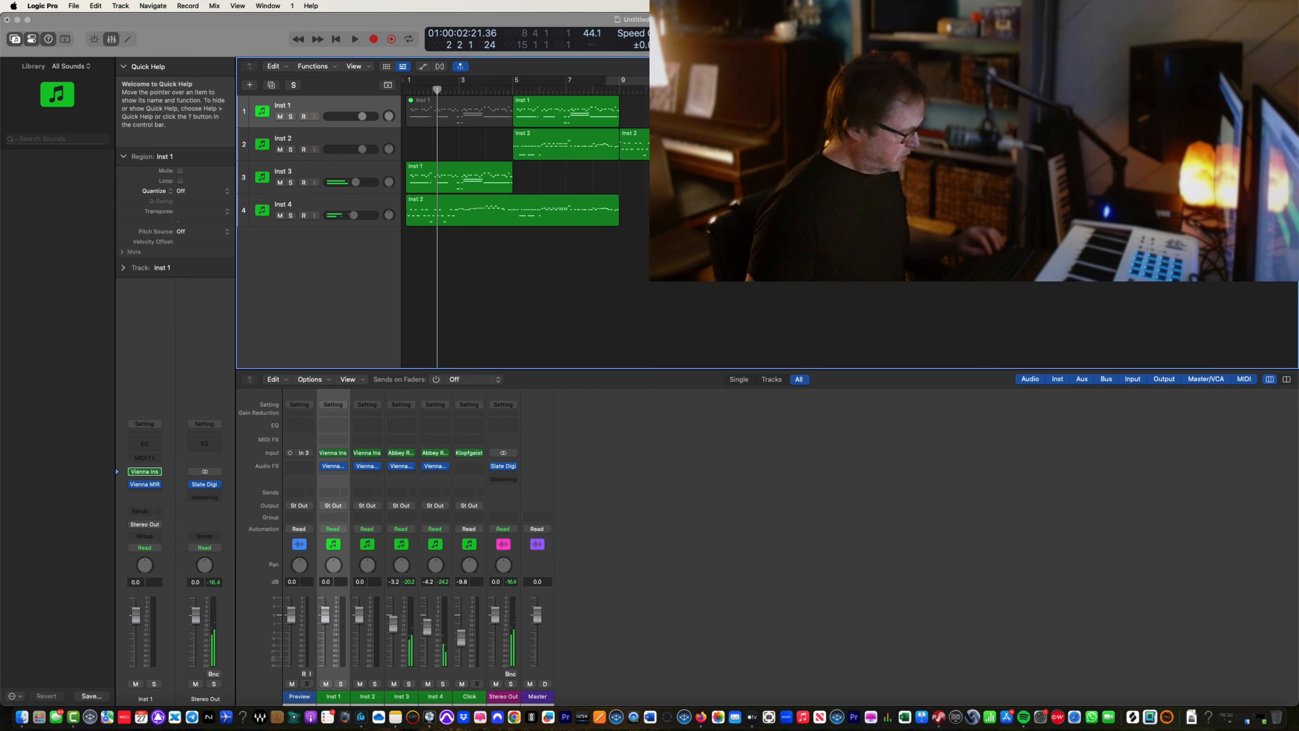
Step: Unlock the SMPTE position of the Inst 1 region at bar 9
right_click(660, 114)
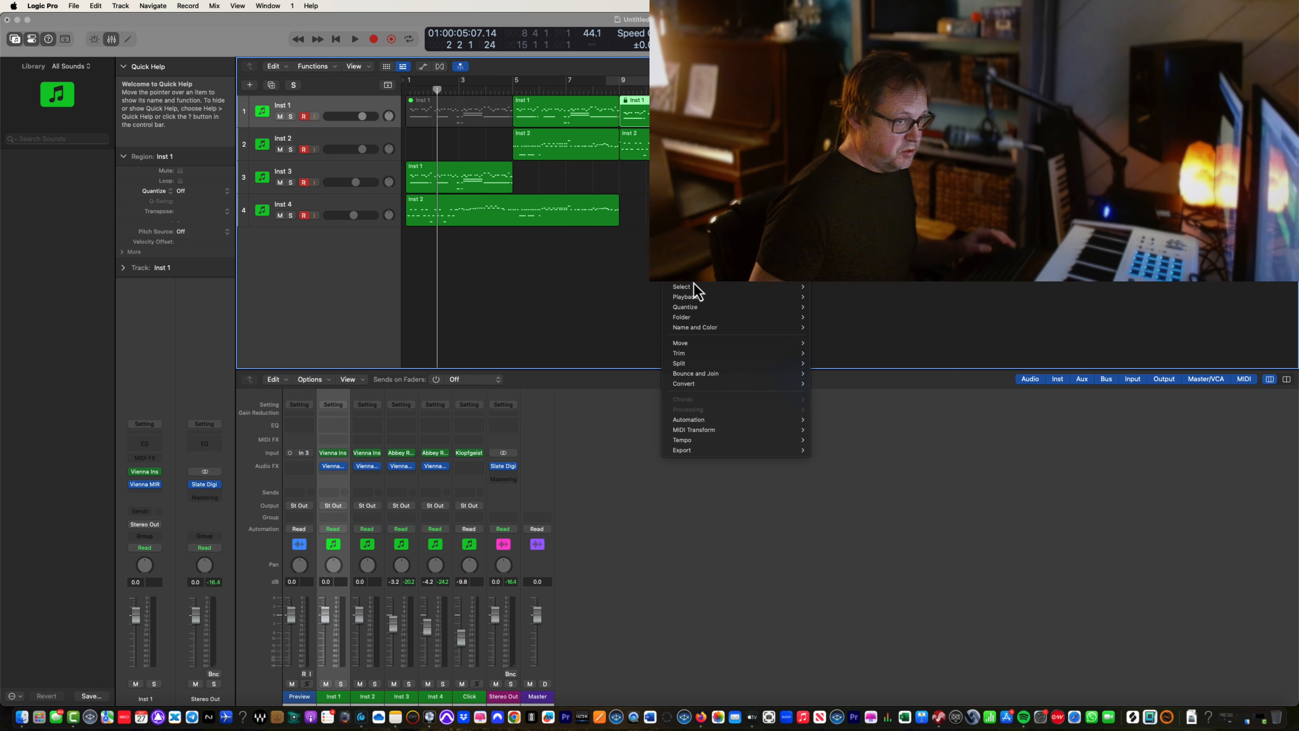
mouse_move(696, 292)
mouse_move(844, 395)
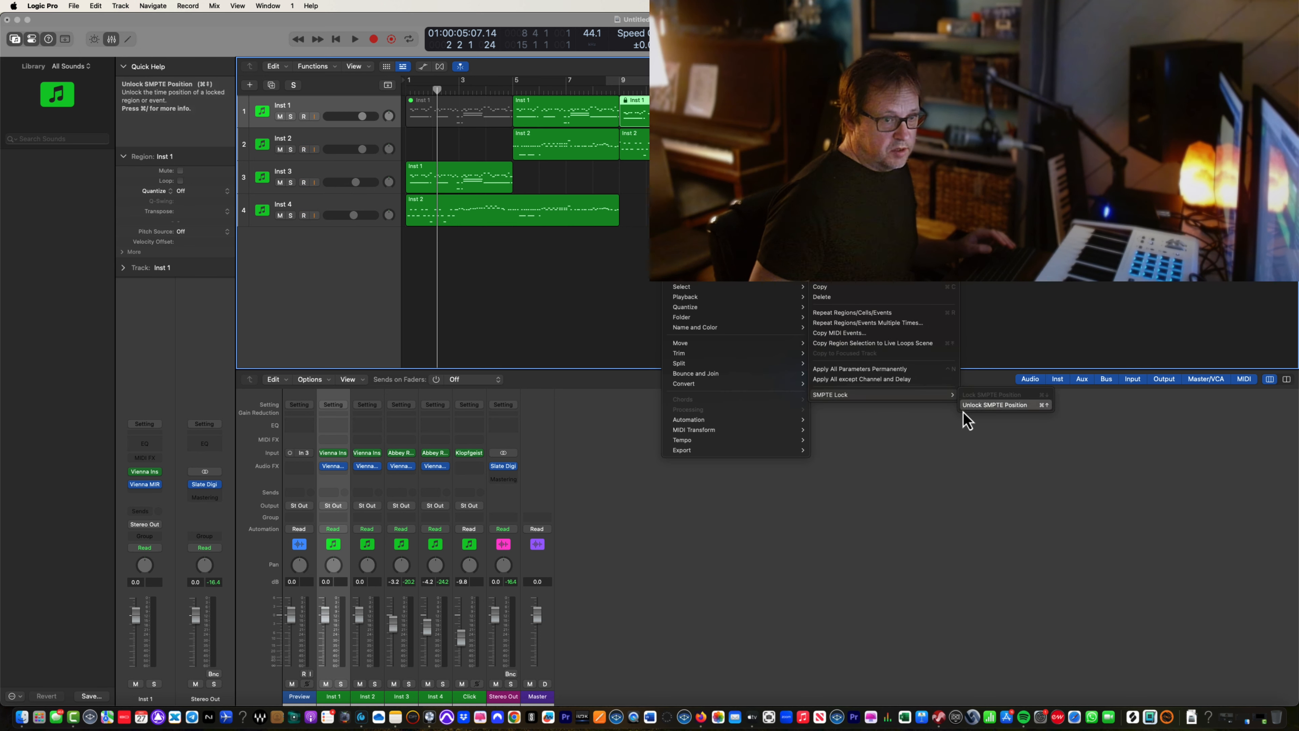
left_click(977, 407)
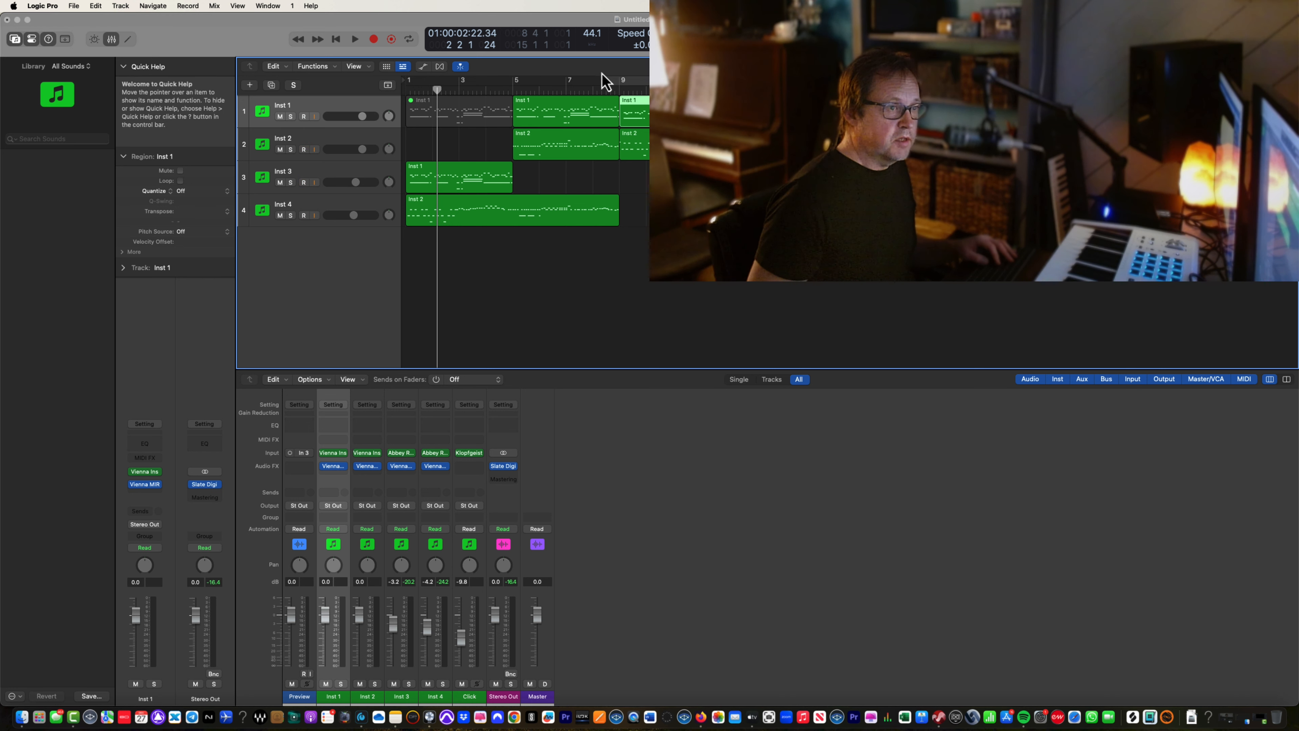
Step: Set a cycle range from bar 8 to bar 17 and listen to the passage with the edited region
left_click_drag(602, 82, 834, 82)
key("space")
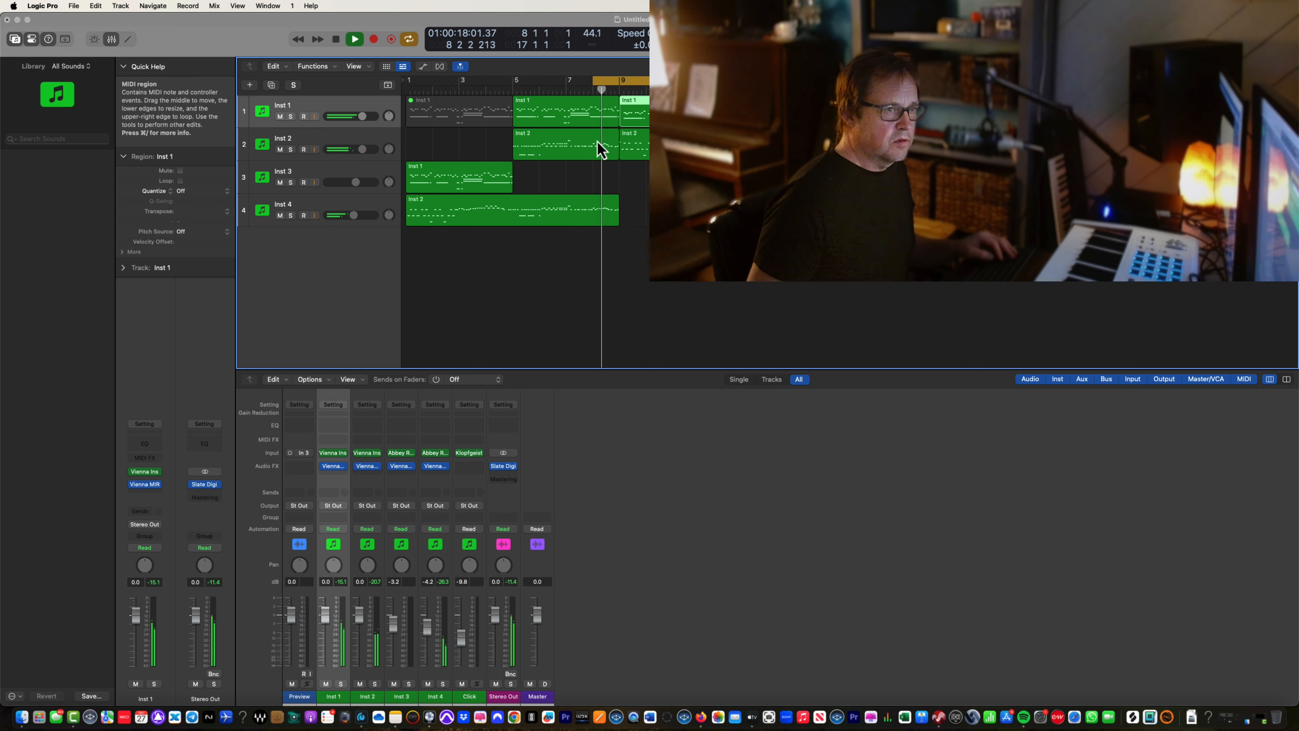
key("super+4")
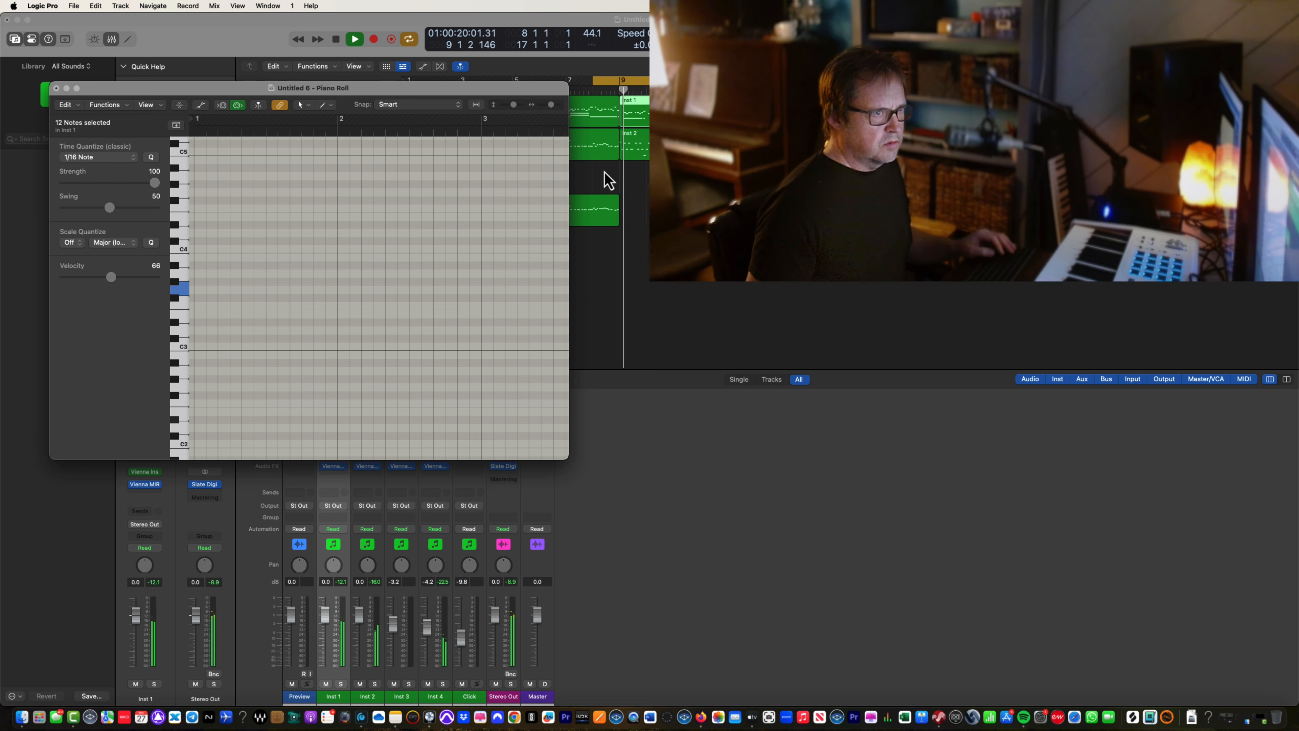
left_click(637, 107)
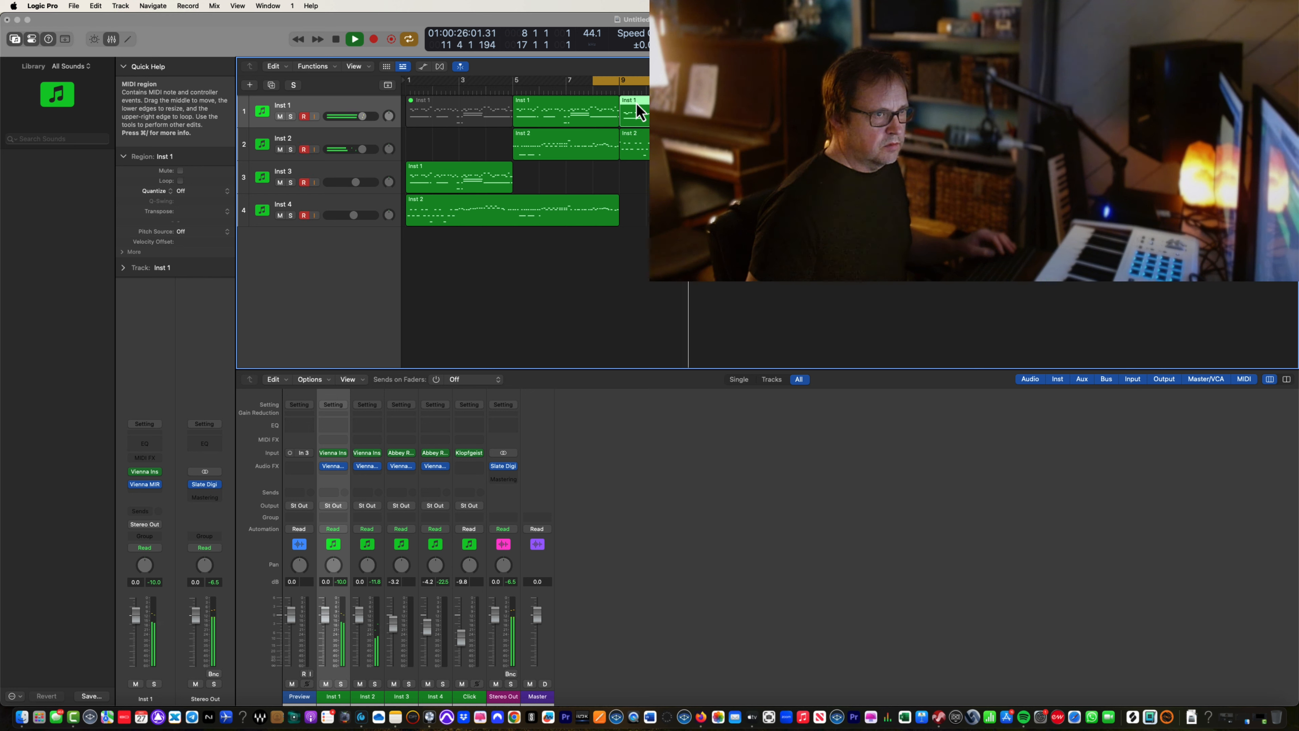
key("space")
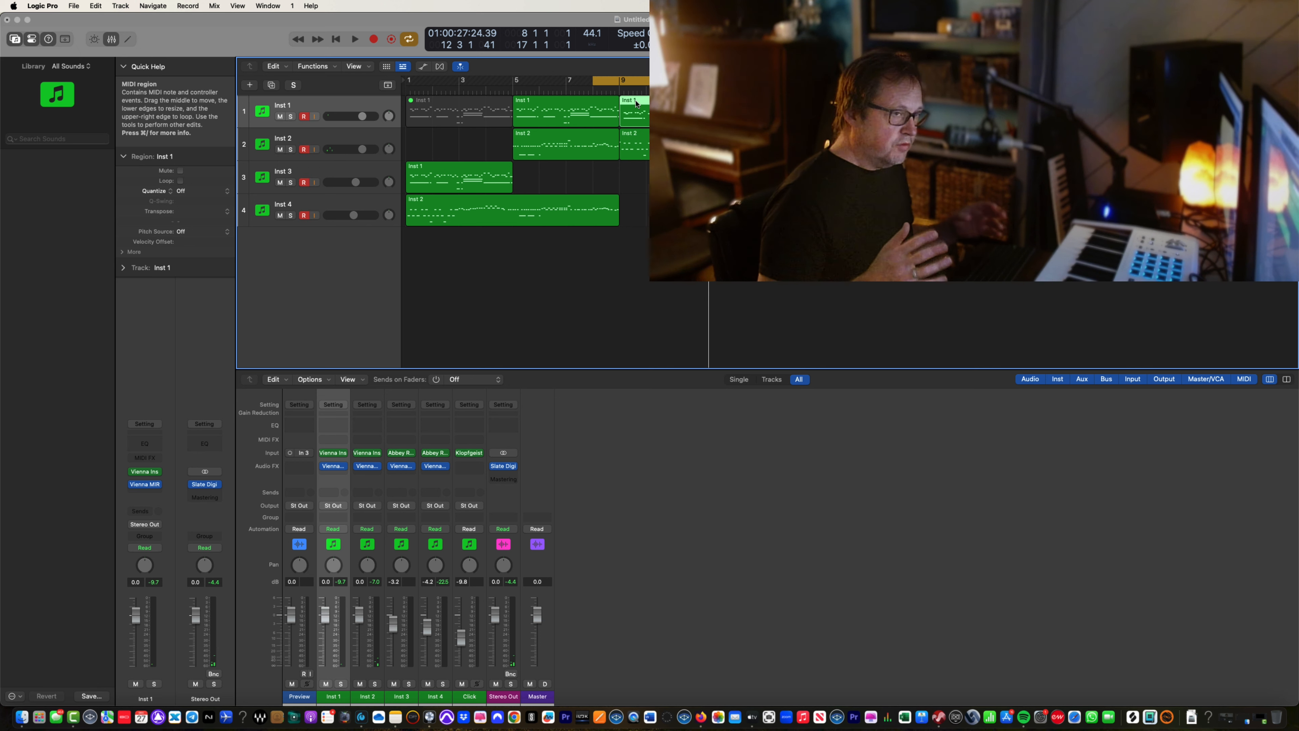
Step: Reopen the bar 9 Inst 1 region in the Piano Roll and move the twelve G3 notes in bars 10 and 11 down one octave to G2
double_click(636, 104)
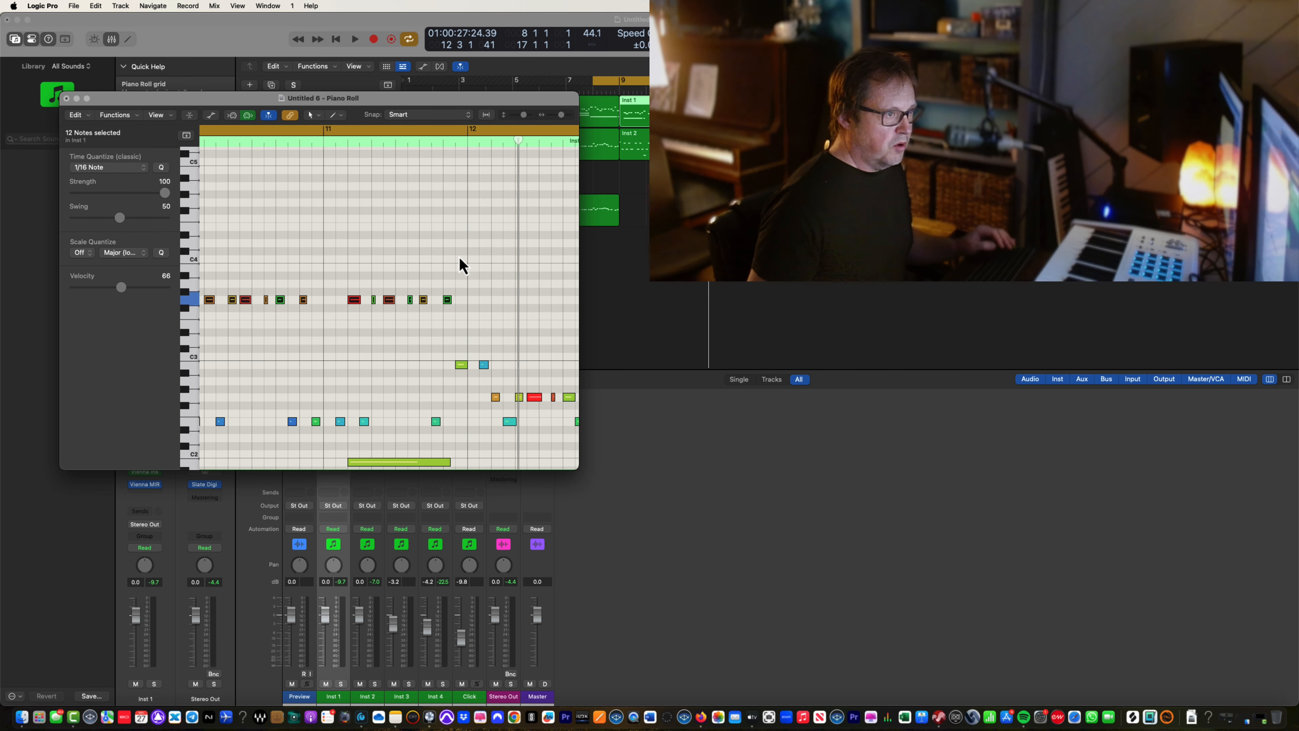
scroll(387, 323, "left", 5)
scroll(390, 326, "right", 4)
scroll(391, 330, "left", 1)
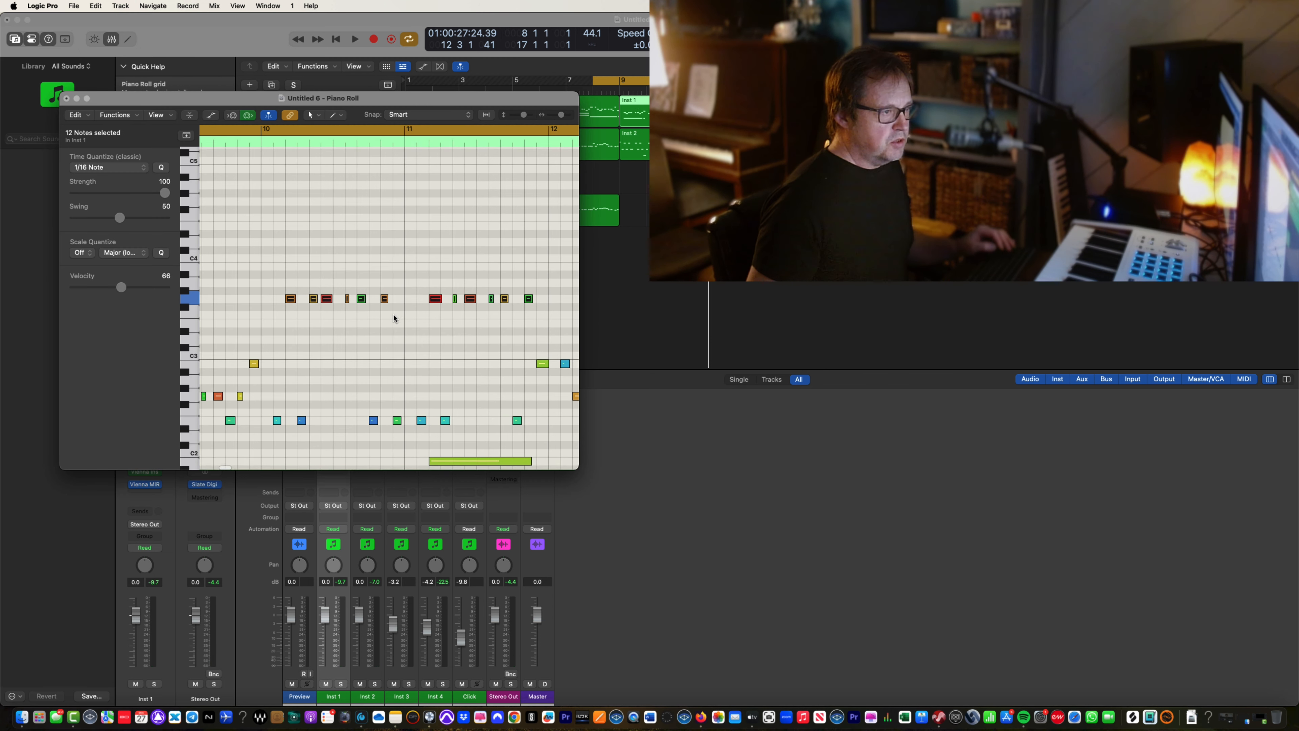
left_click(392, 332)
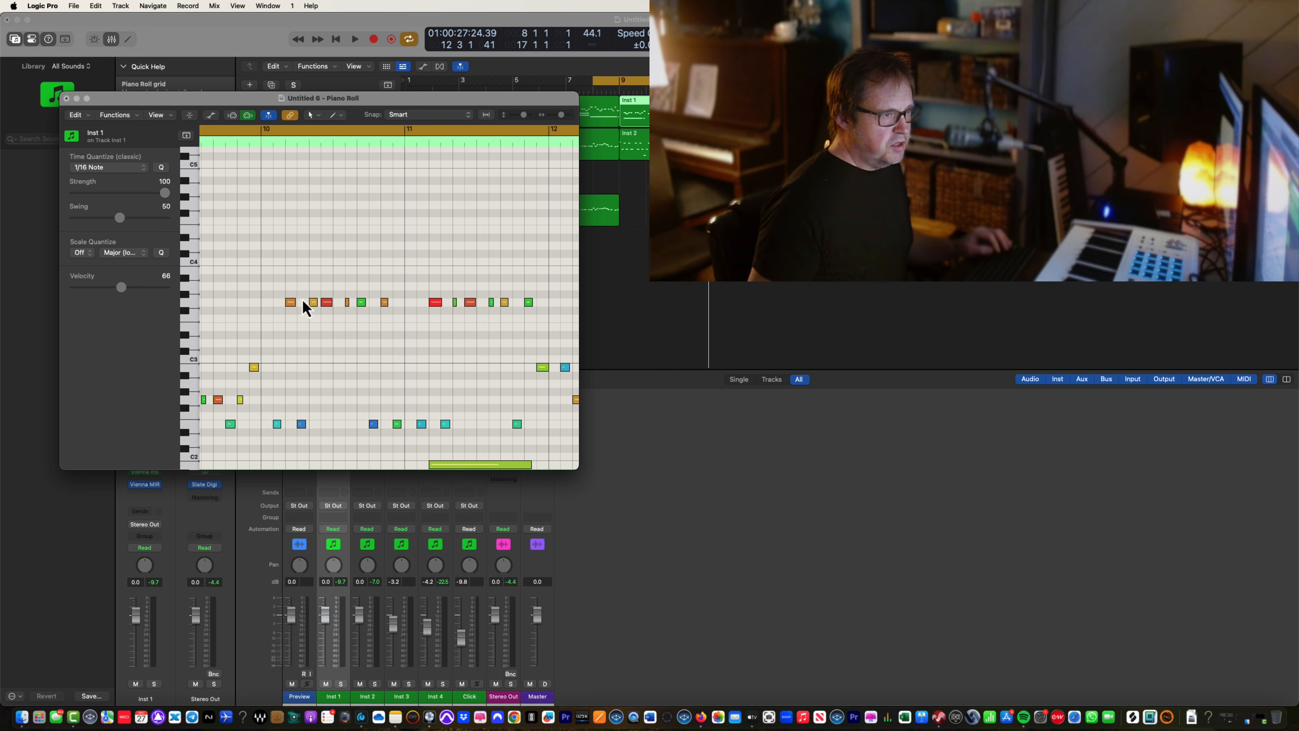
left_click_drag(266, 296, 567, 318)
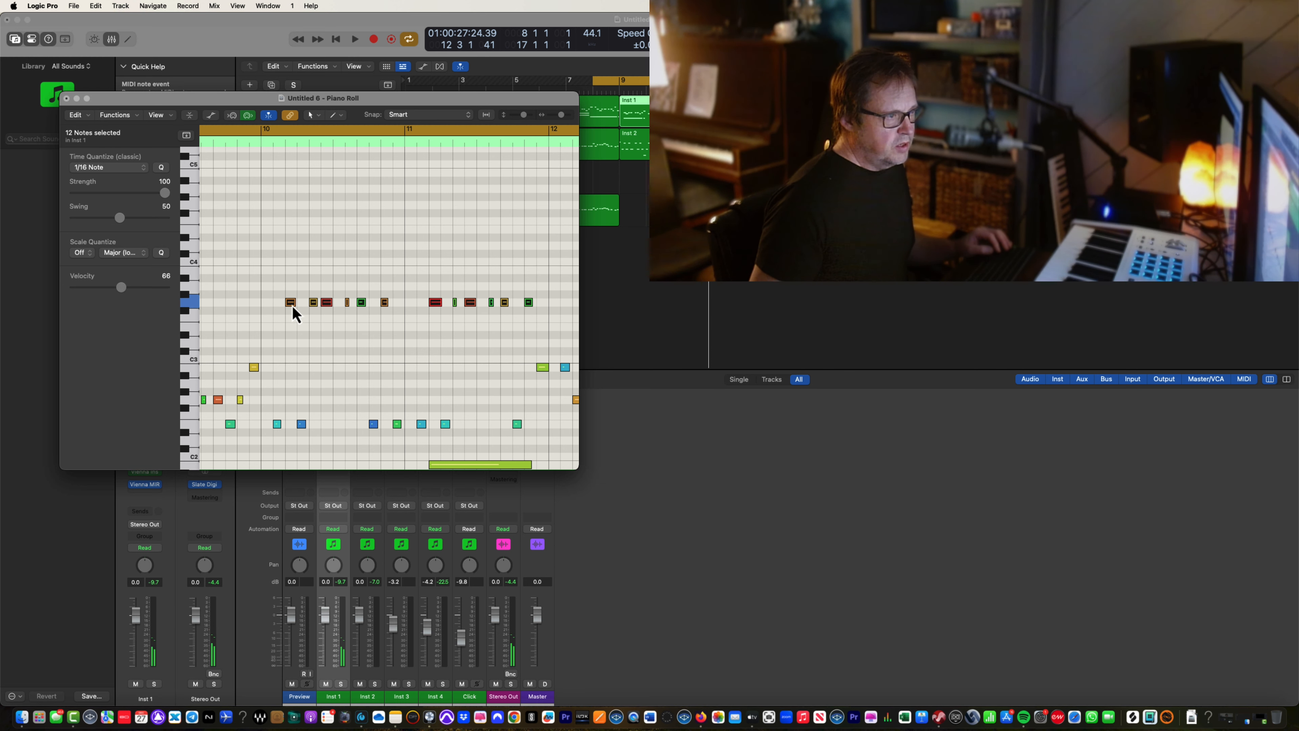
mouse_move(293, 307)
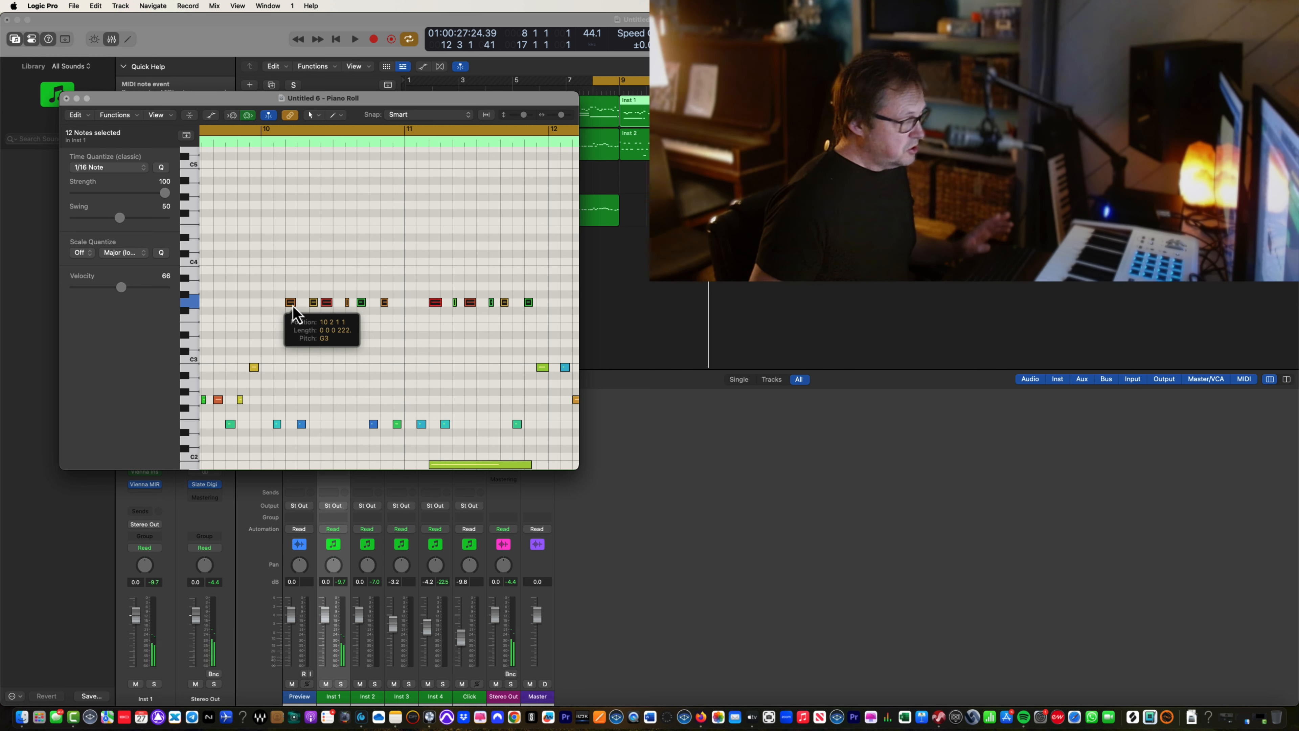
left_click_drag(292, 305, 291, 402)
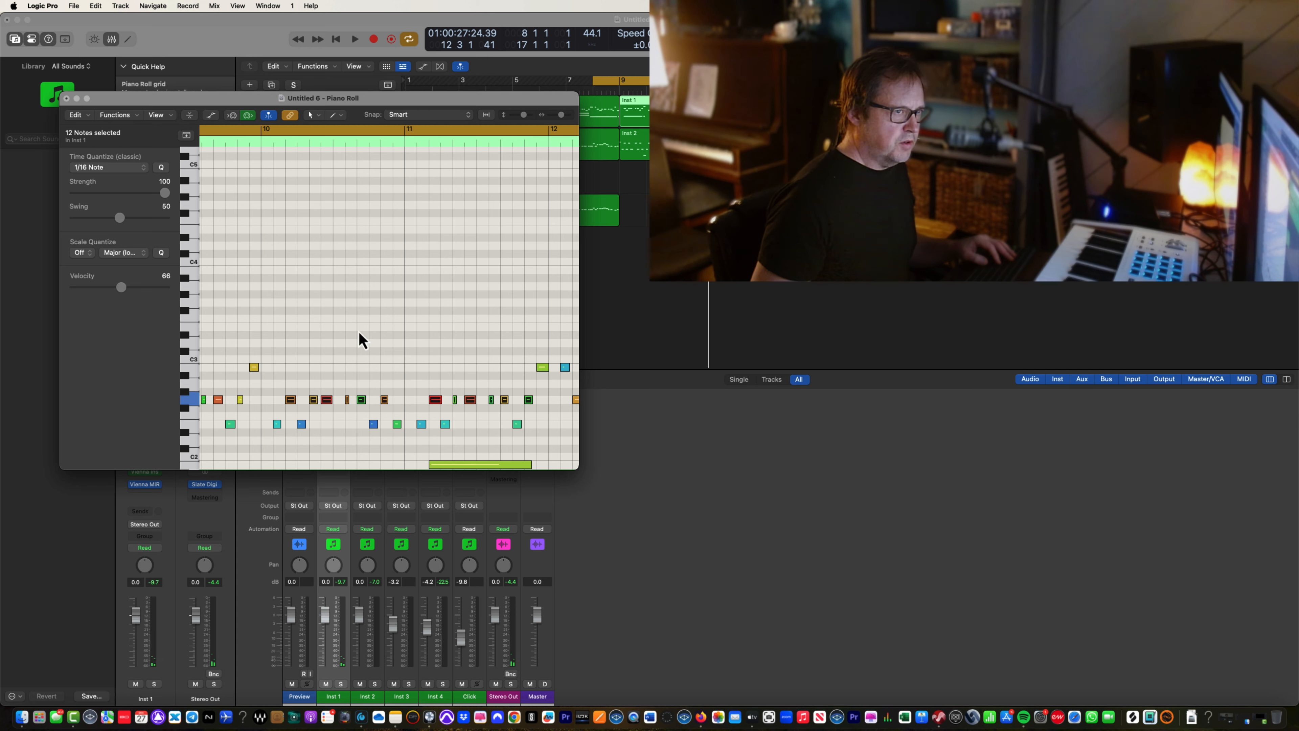
Step: Play the cycle passage from bar 8, close the Piano Roll and stop playback
key("space")
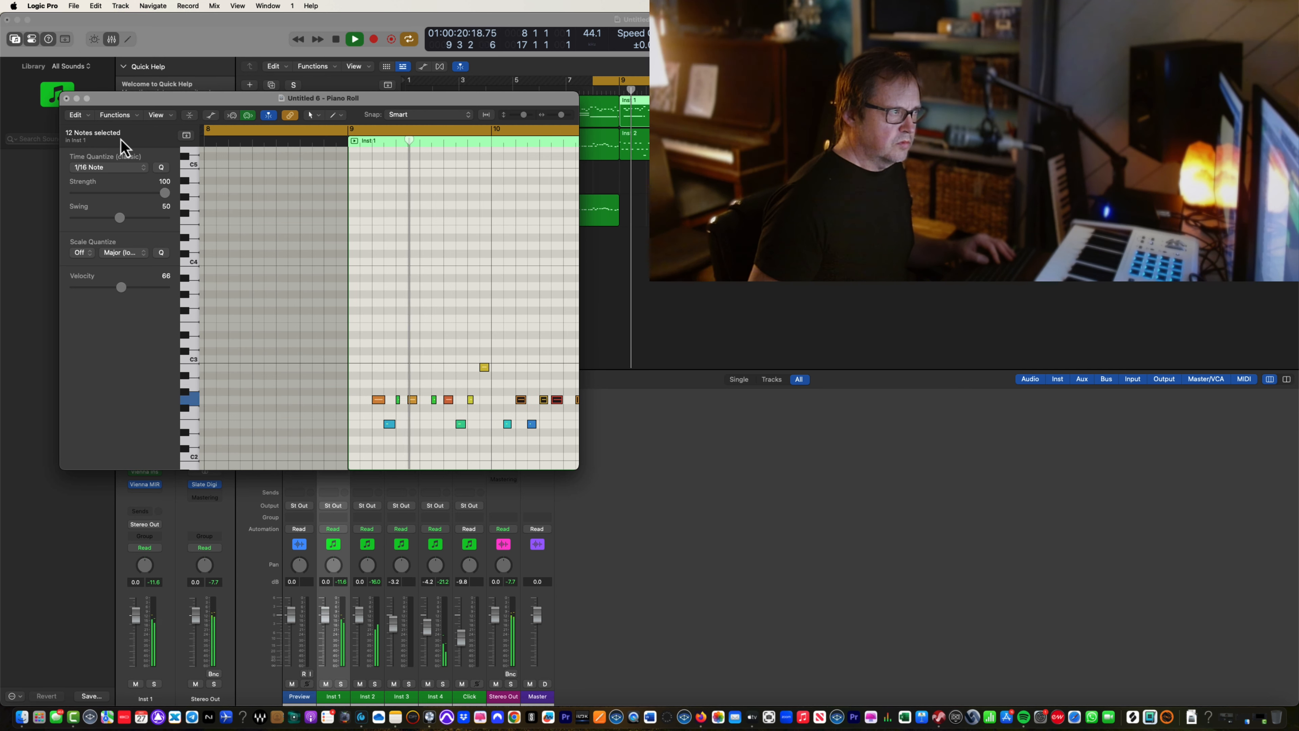
left_click(66, 98)
key("space")
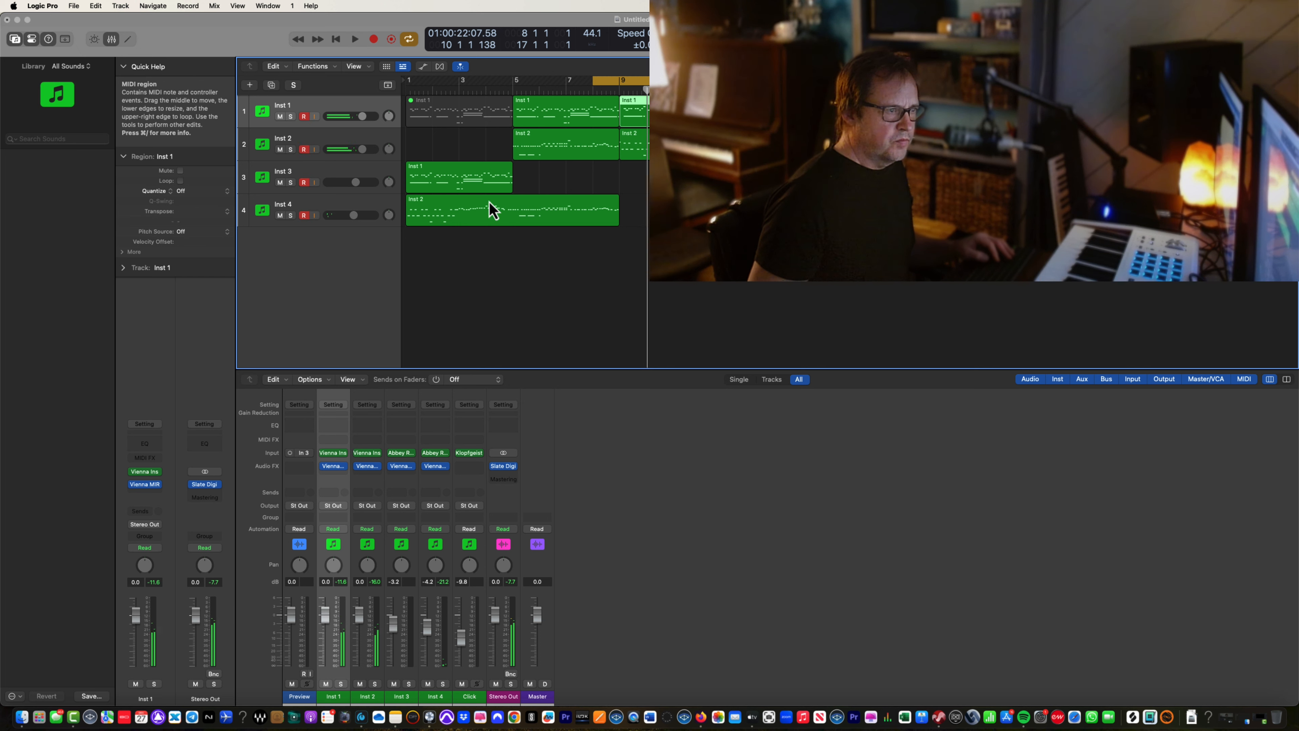
Step: Select the Inst 3 and Inst 4 tracks together and move the start of the cycle range to bar 9
left_click(365, 182)
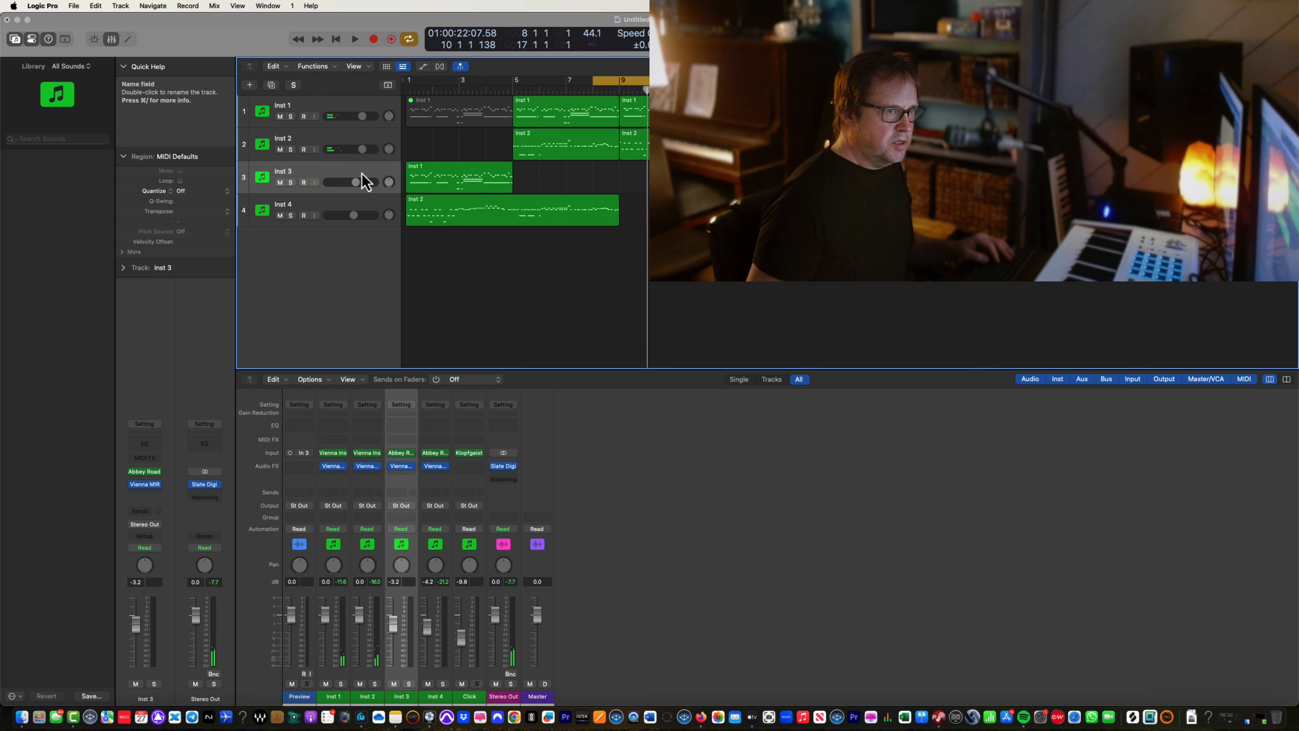
left_click(352, 203, "shift")
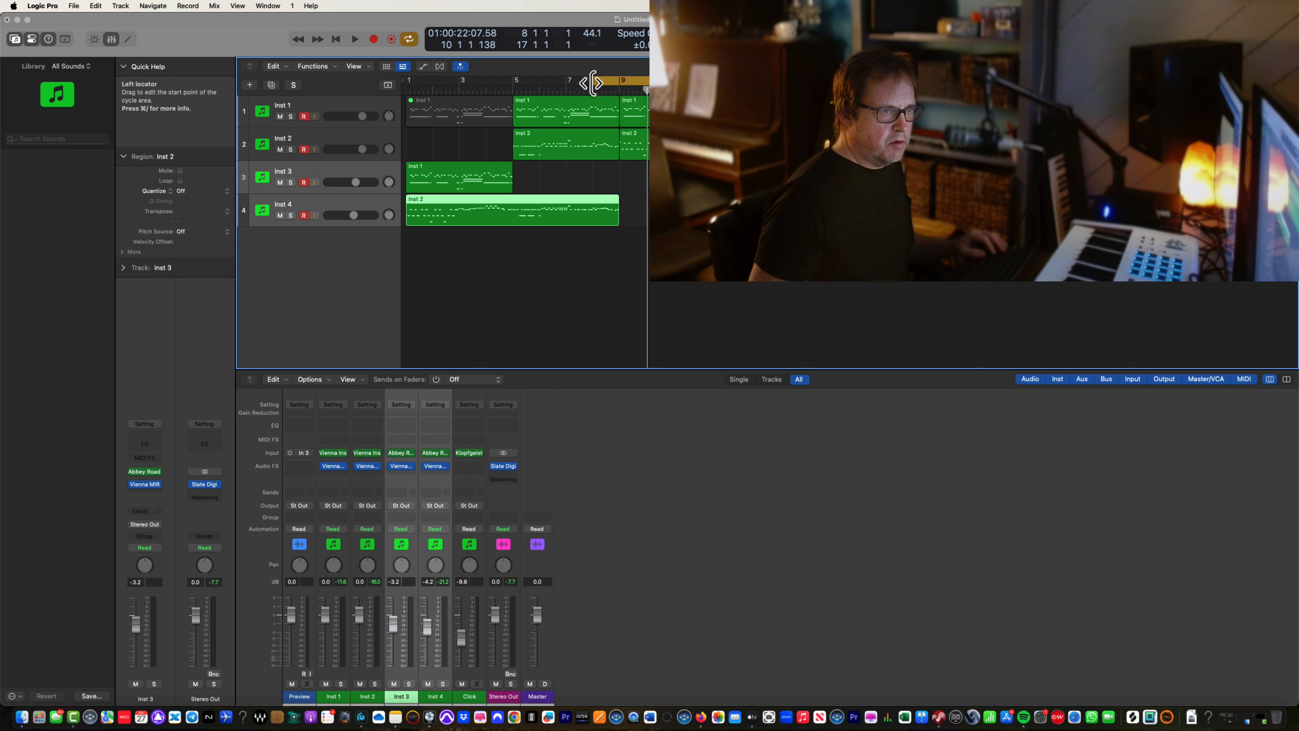
left_click_drag(592, 83, 620, 84)
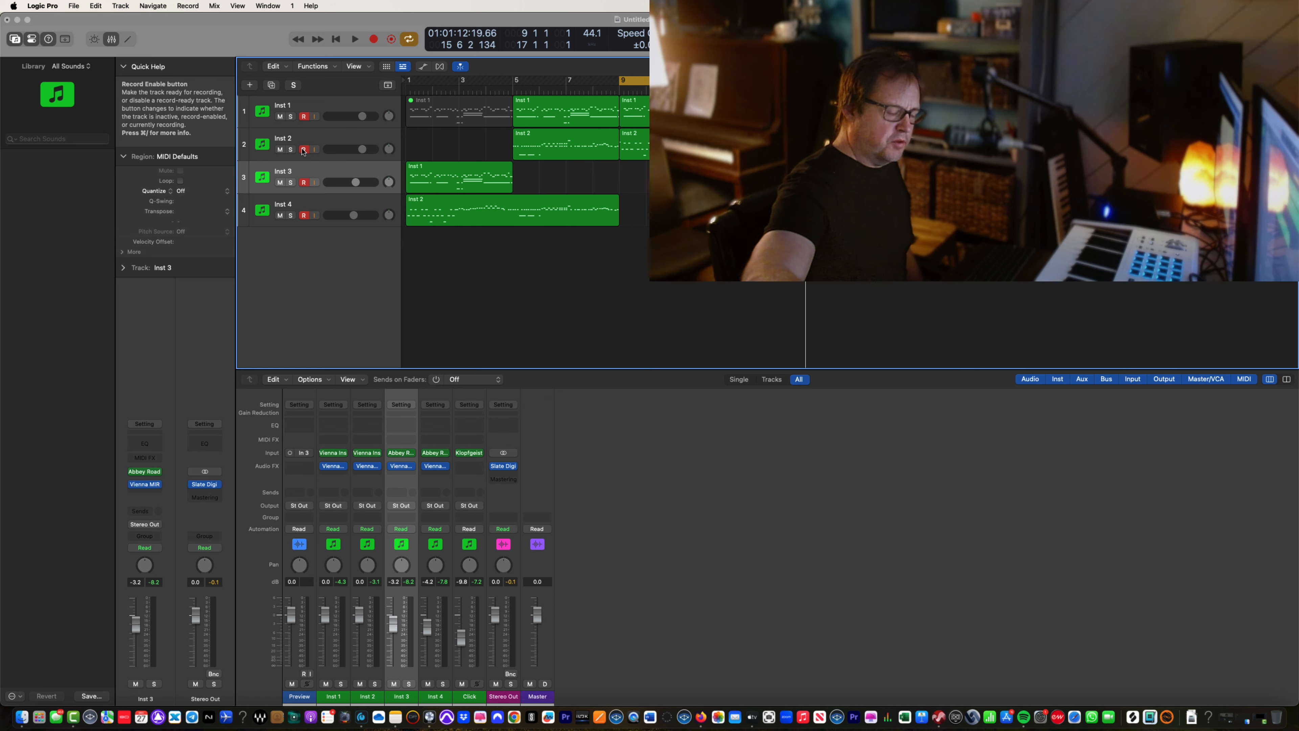
left_click(303, 149, "alt")
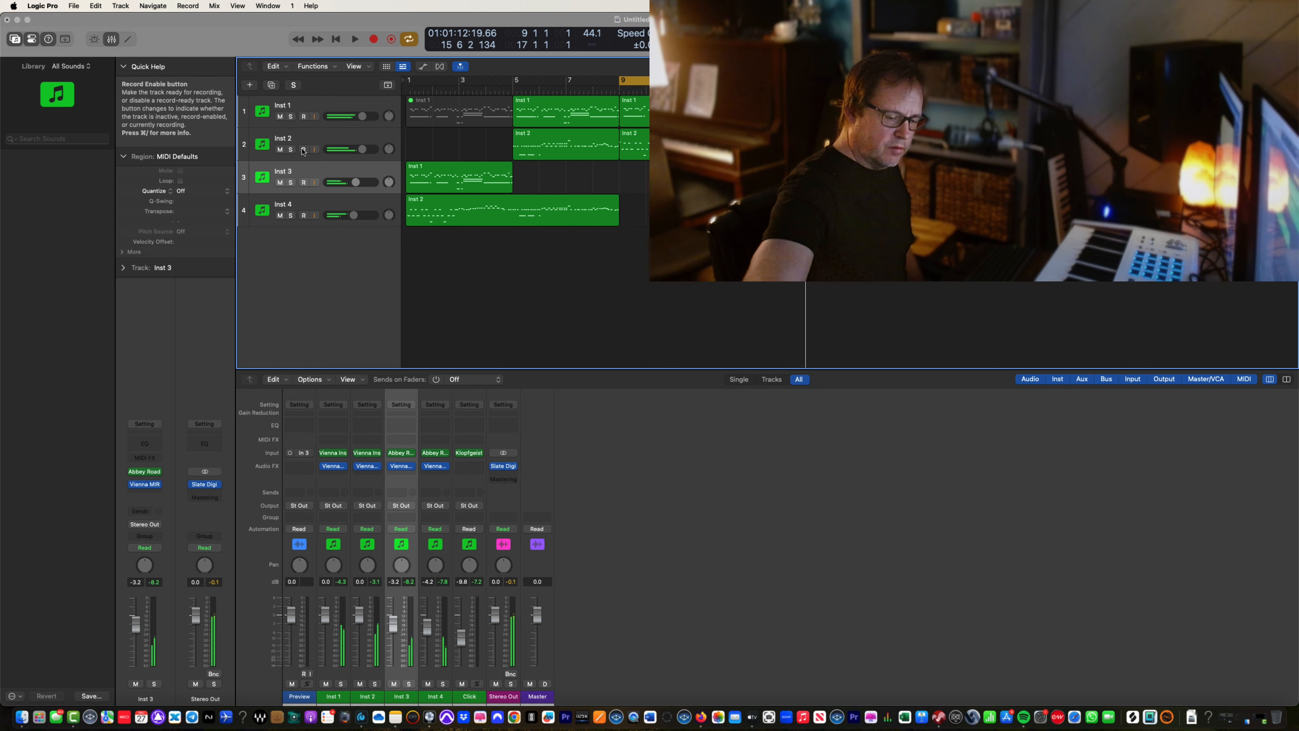
left_click(303, 150, "alt")
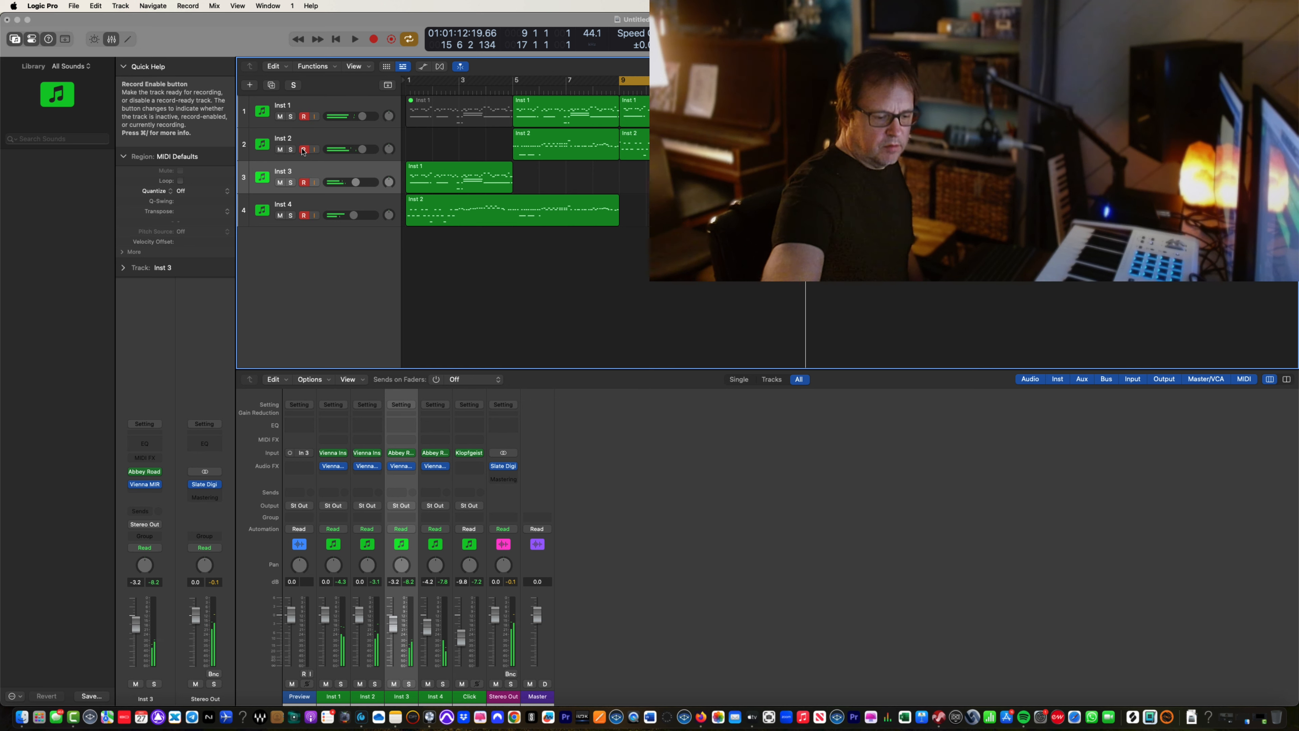
left_click(304, 150, "alt")
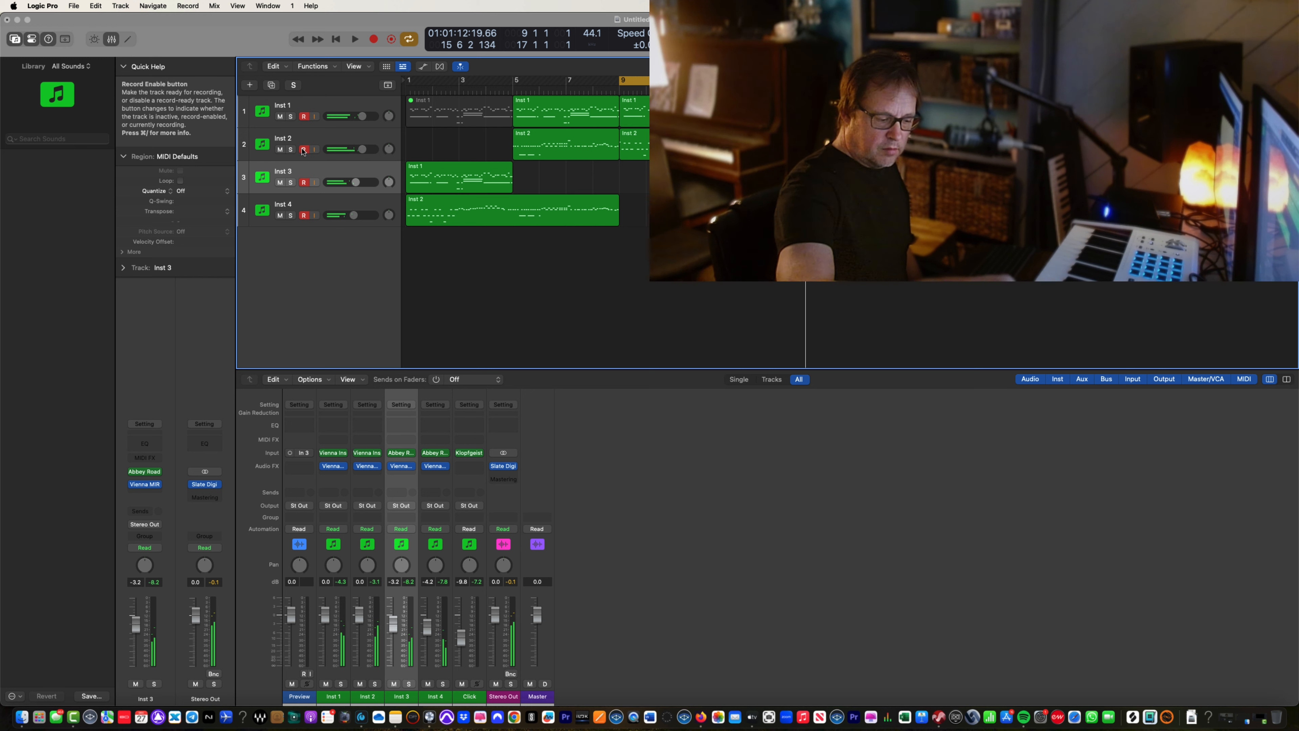
left_click(304, 149, "alt")
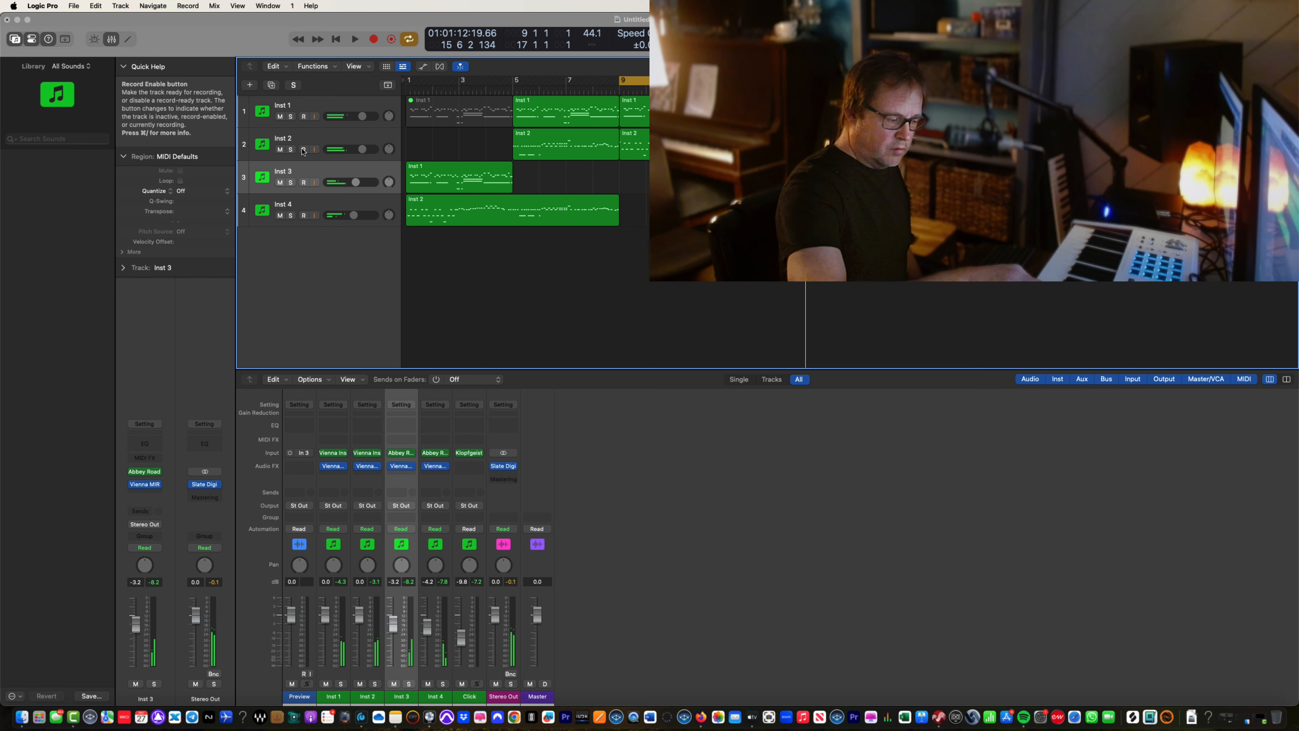
left_click(304, 149, "alt")
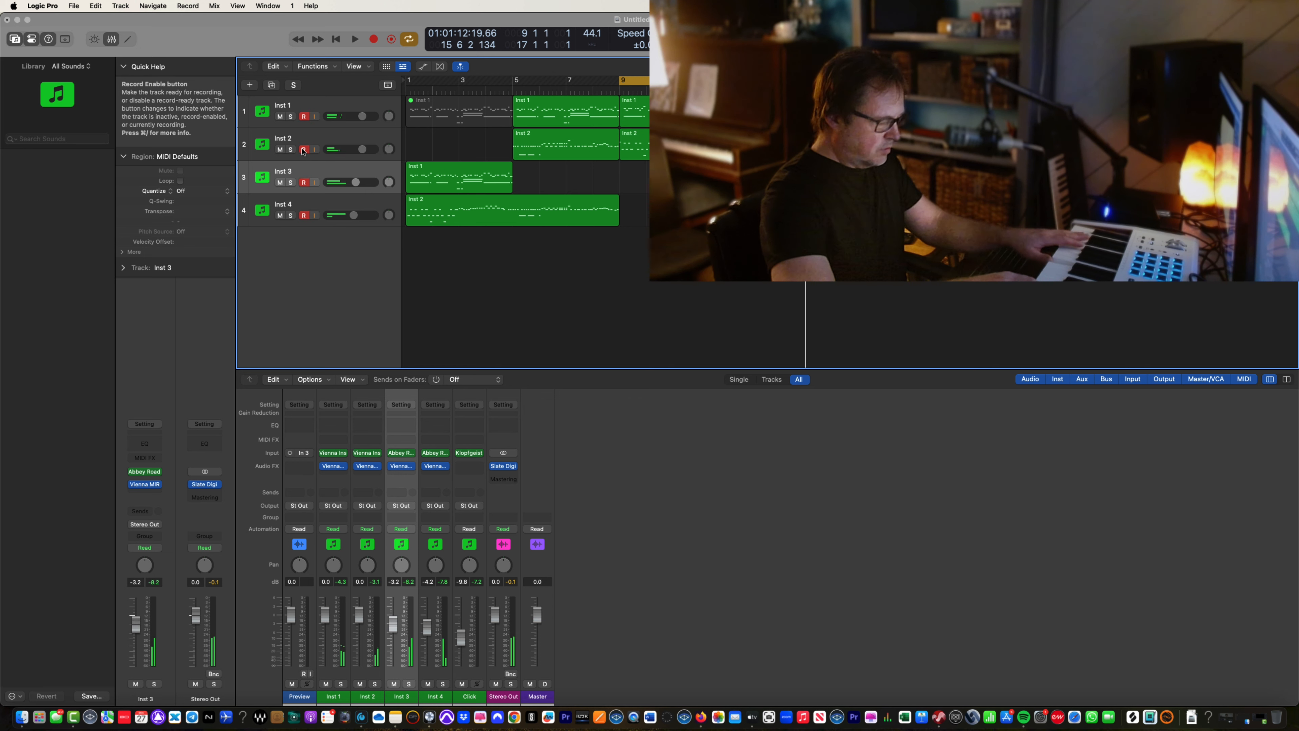
left_click(303, 150, "alt")
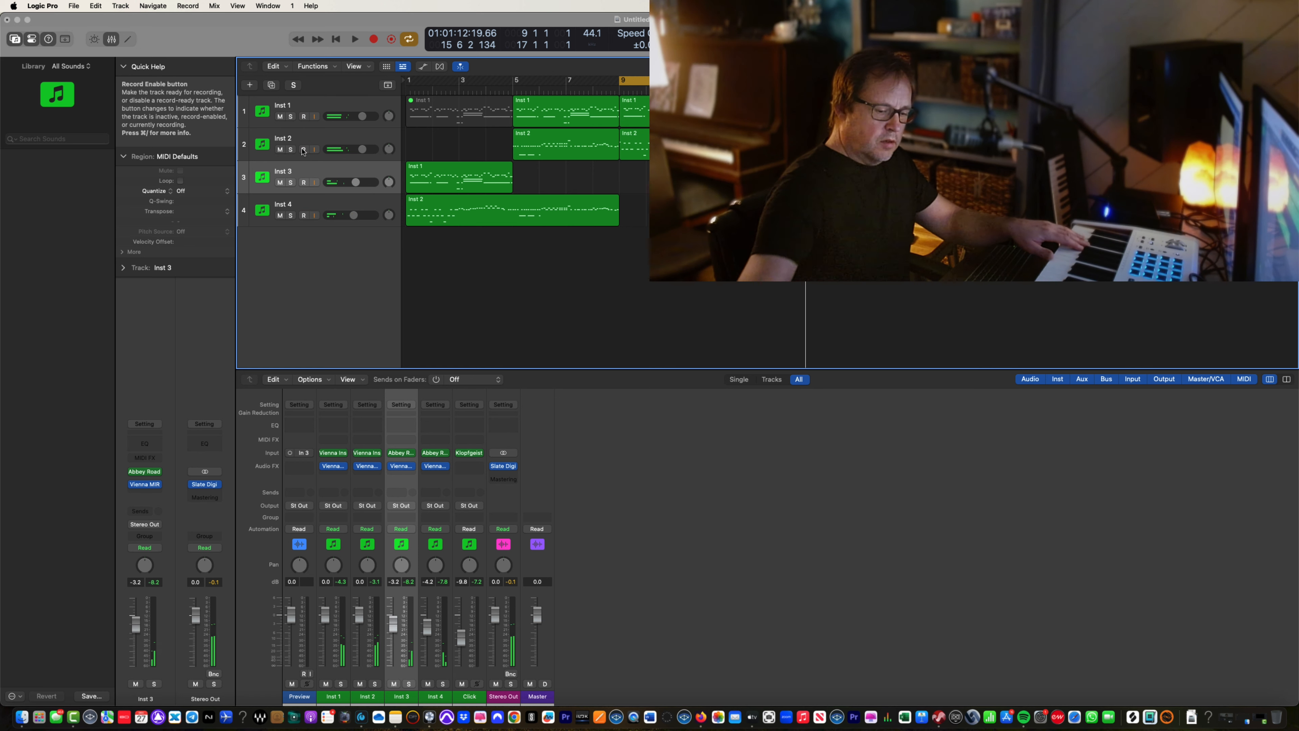
left_click(303, 150, "alt")
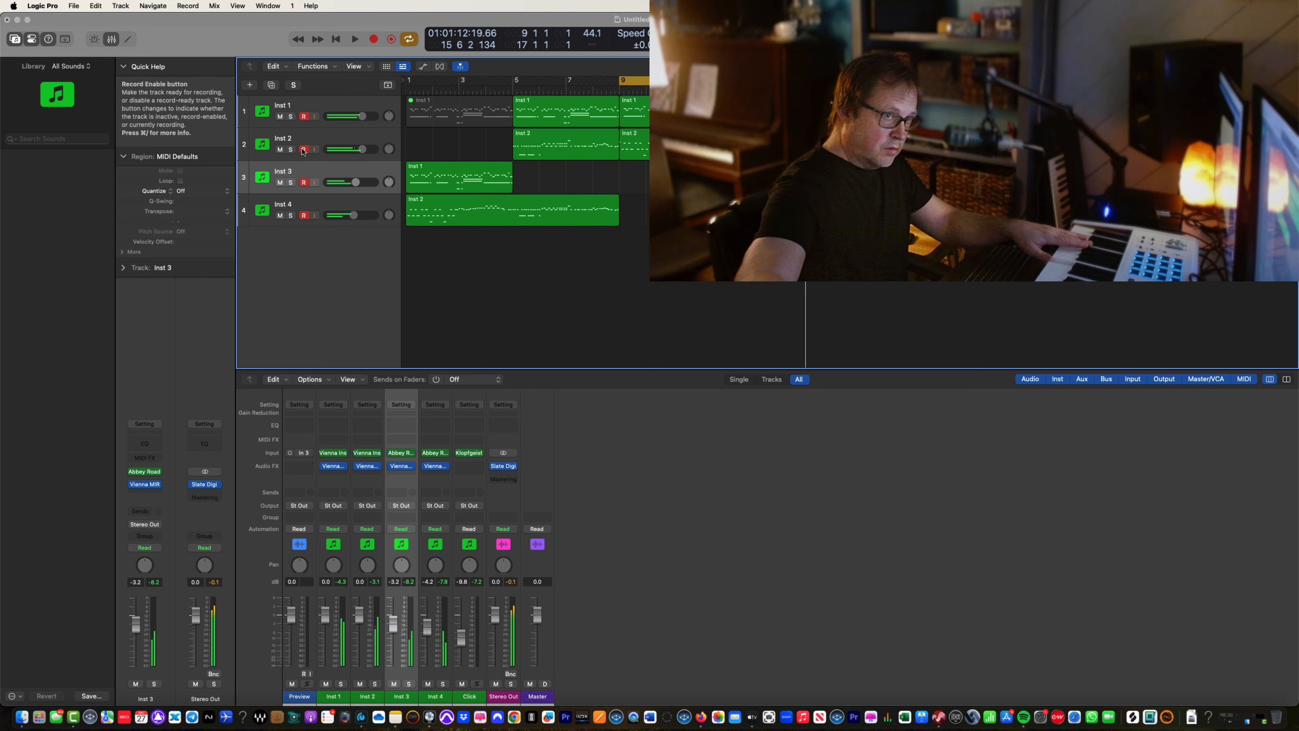
left_click(303, 149, "alt")
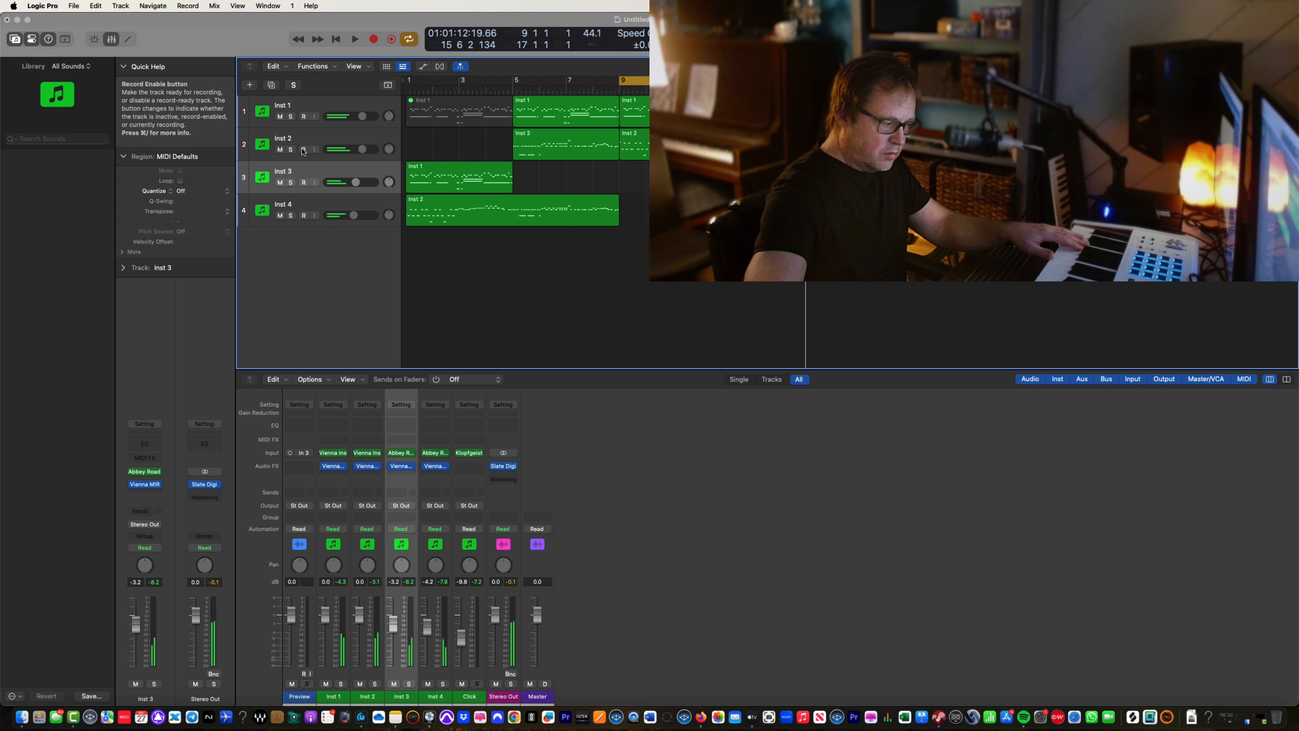
left_click(303, 150, "alt")
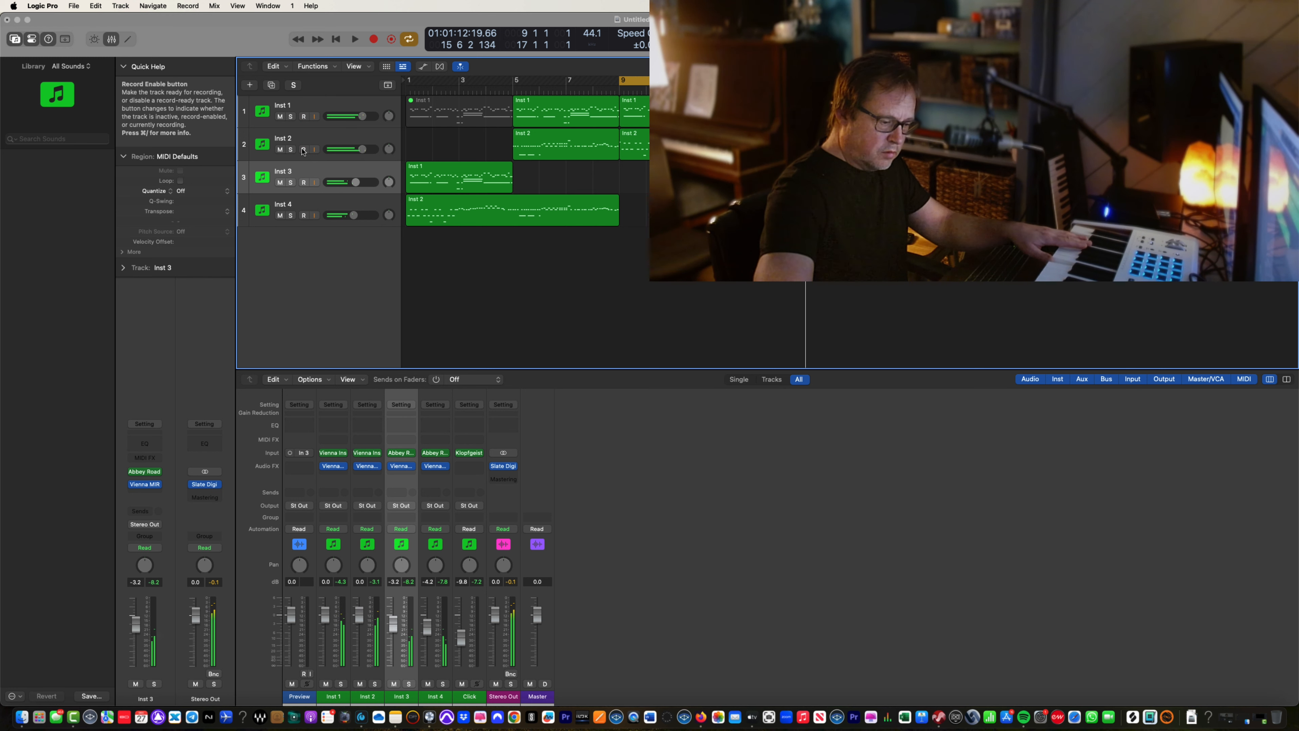
left_click(303, 150, "alt")
left_click(303, 149, "alt")
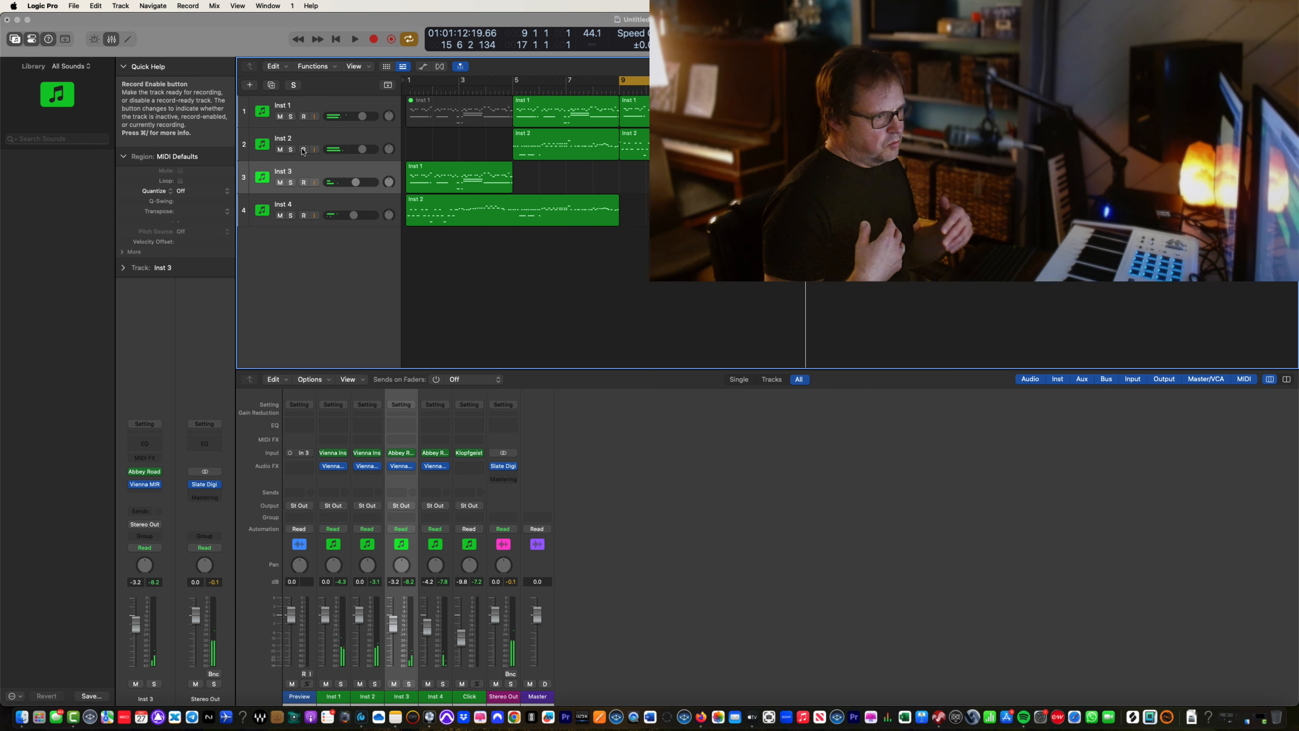
left_click(303, 150, "alt")
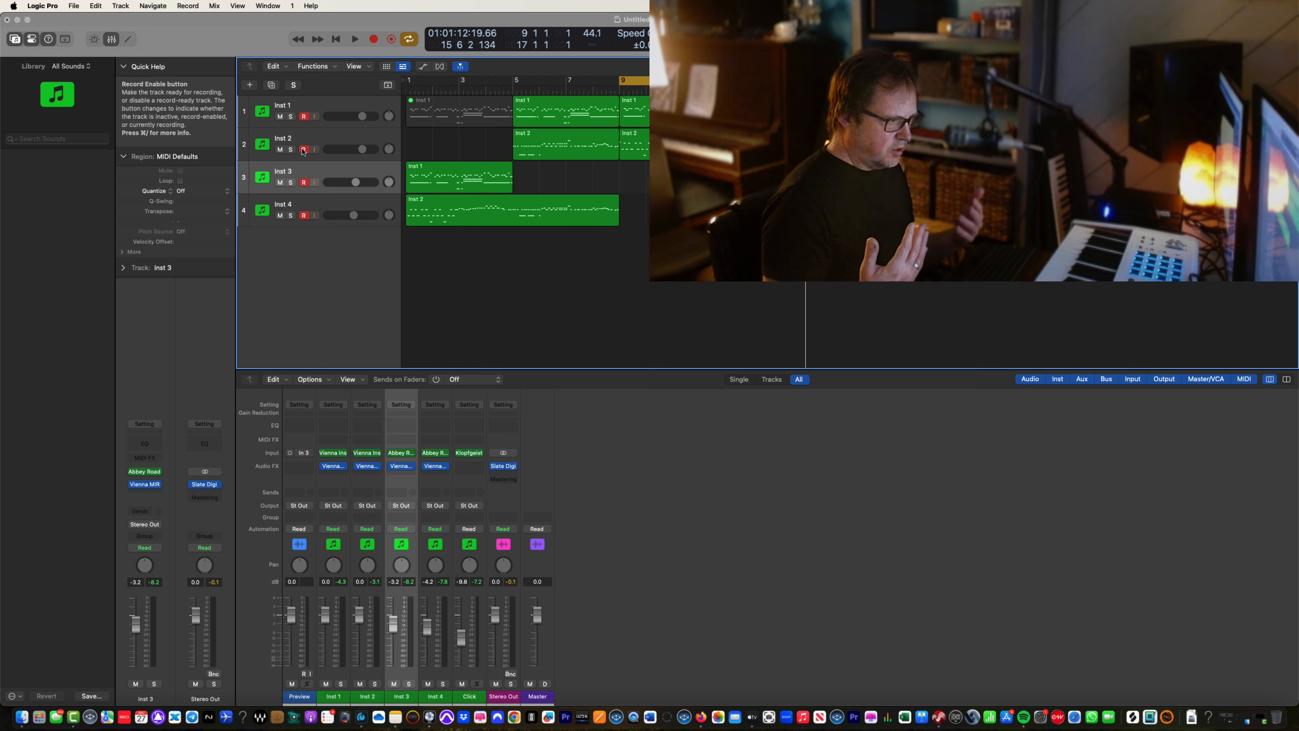
left_click(303, 149, "alt")
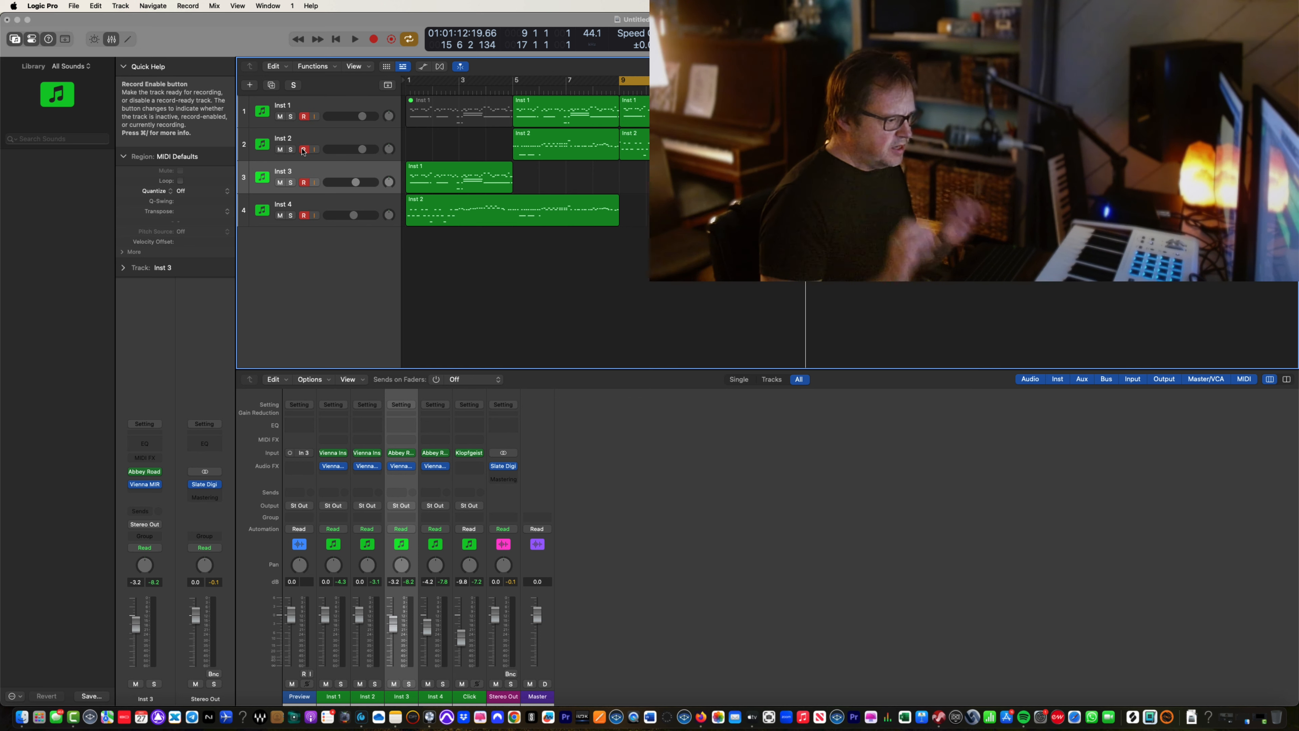
left_click(304, 149)
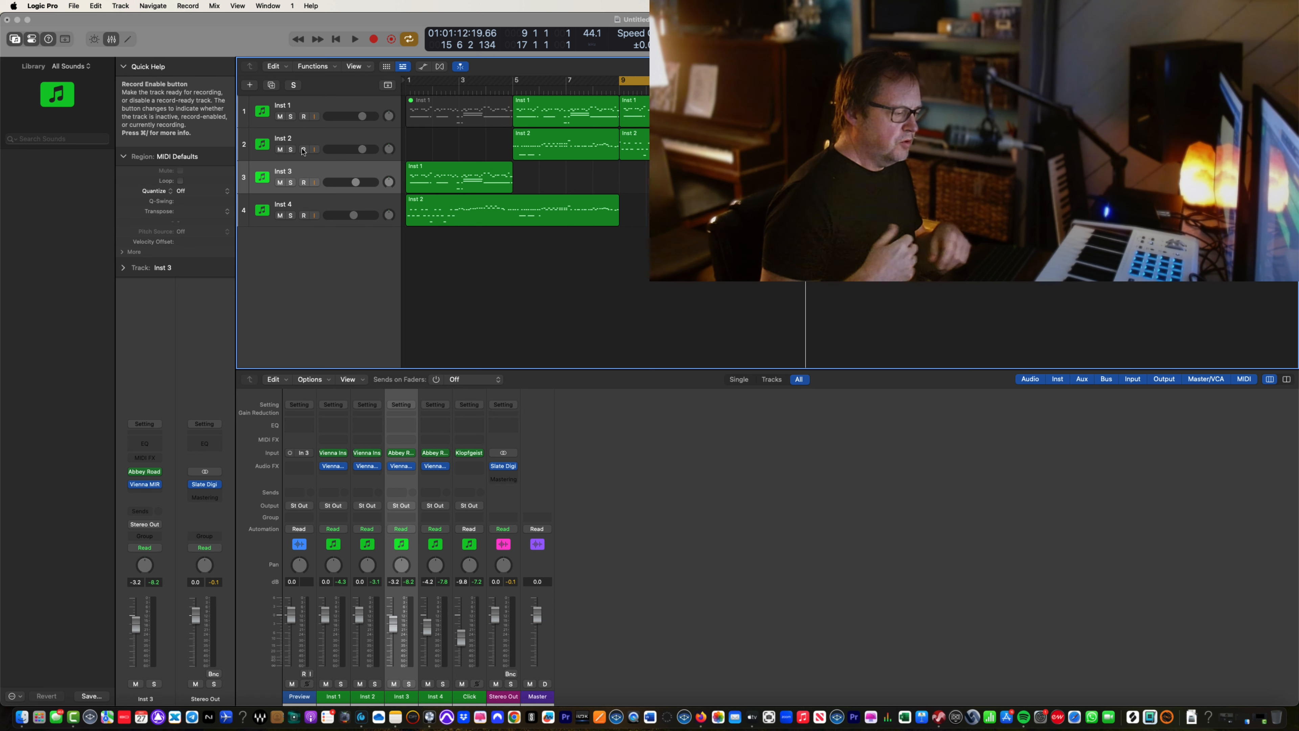